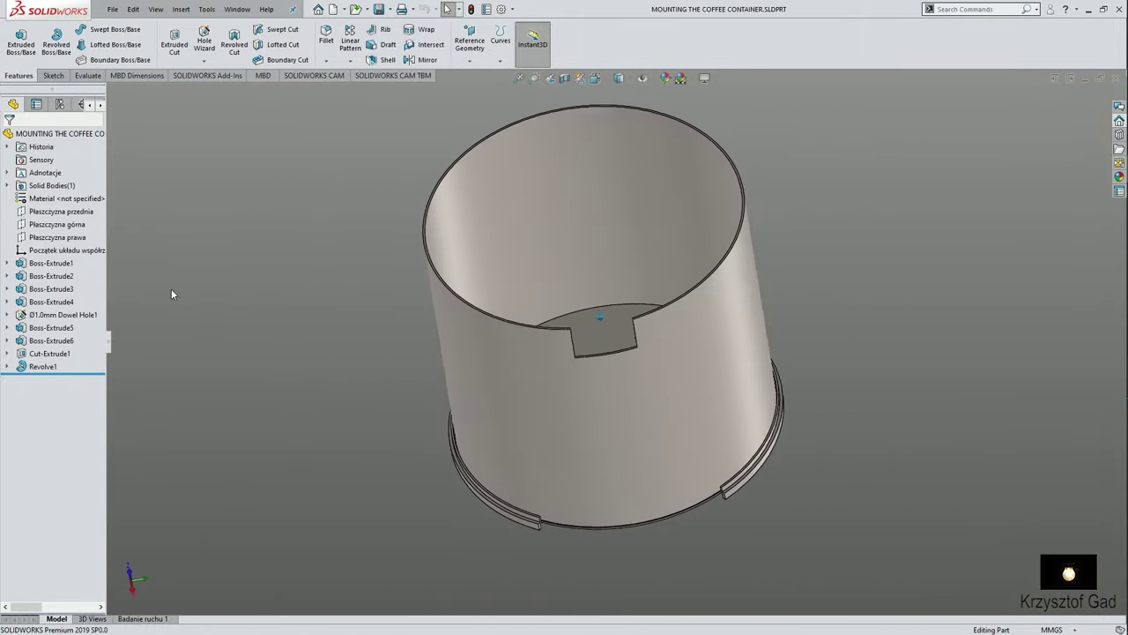
# Make an A3 (ISO) drawing from the part and place the container's Right view on the sheet.
pyautogui.click(112, 10)
pyautogui.click(123, 104)
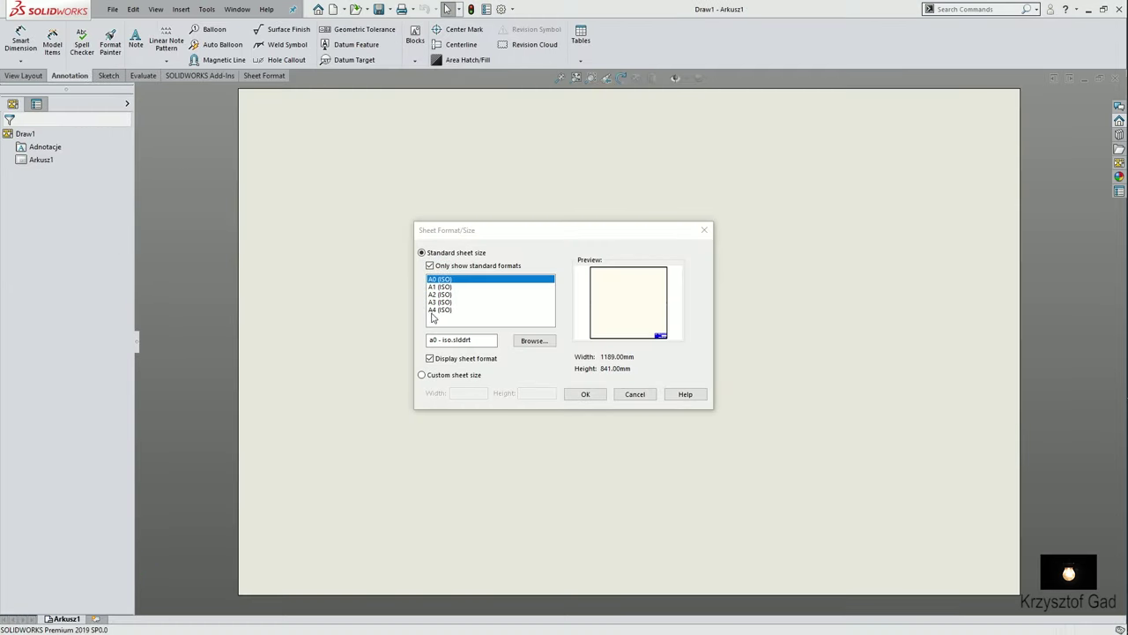
pyautogui.click(446, 303)
pyautogui.click(586, 394)
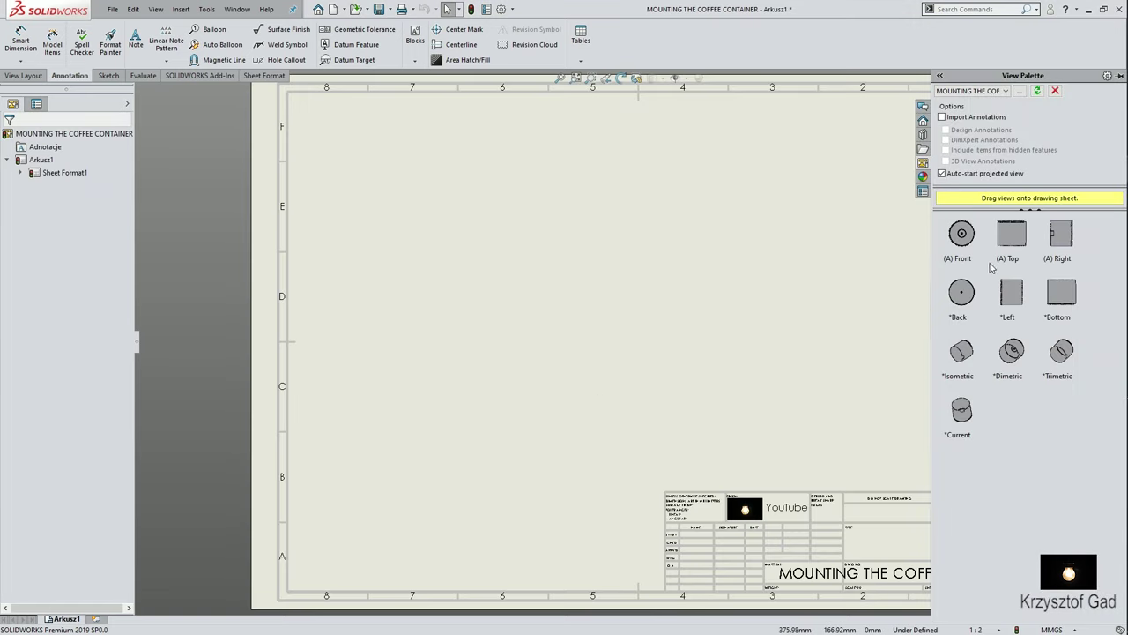
pyautogui.moveTo(1066, 239); pyautogui.dragTo(414, 348)
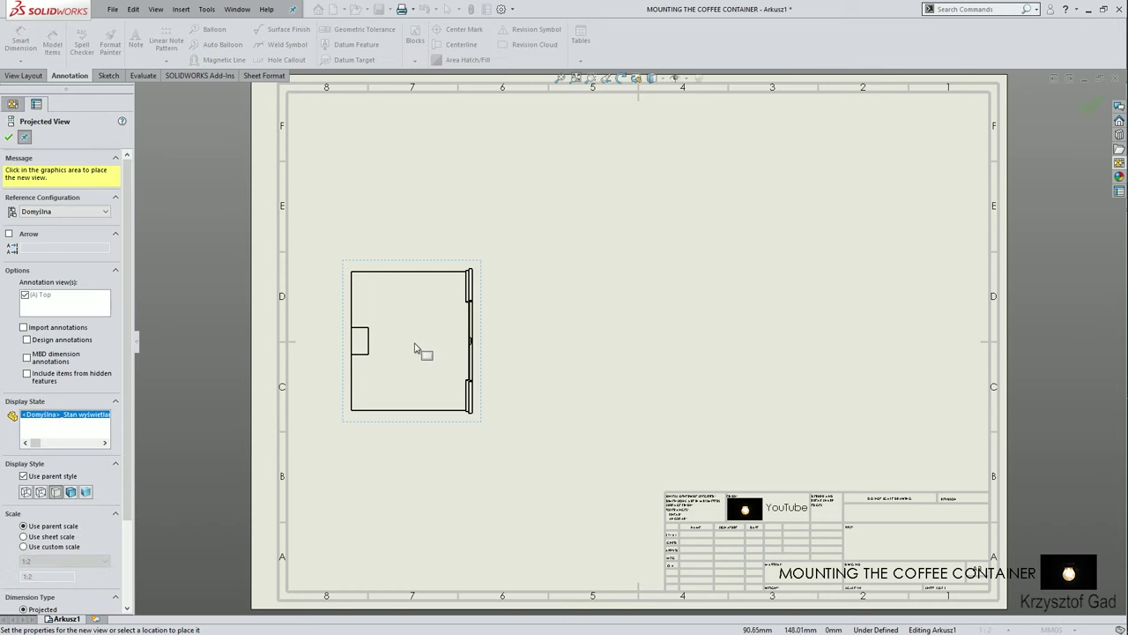
pyautogui.press('Escape')
# Rotate the placed view 270° so it stands upright with the flanges at the bottom.
pyautogui.click(416, 348)
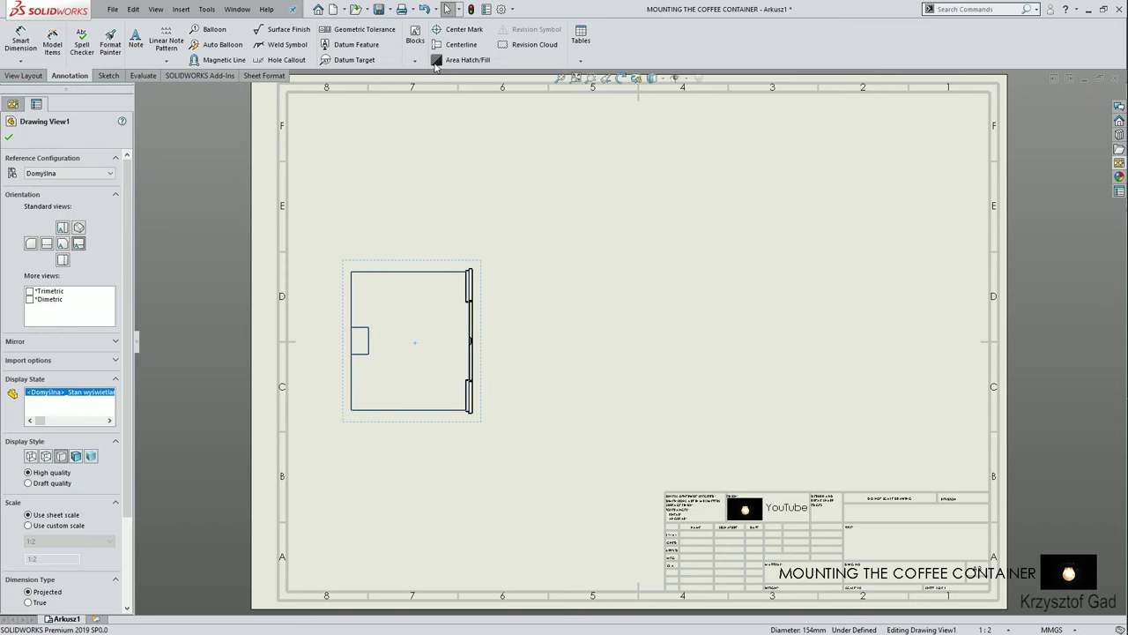
pyautogui.click(622, 78)
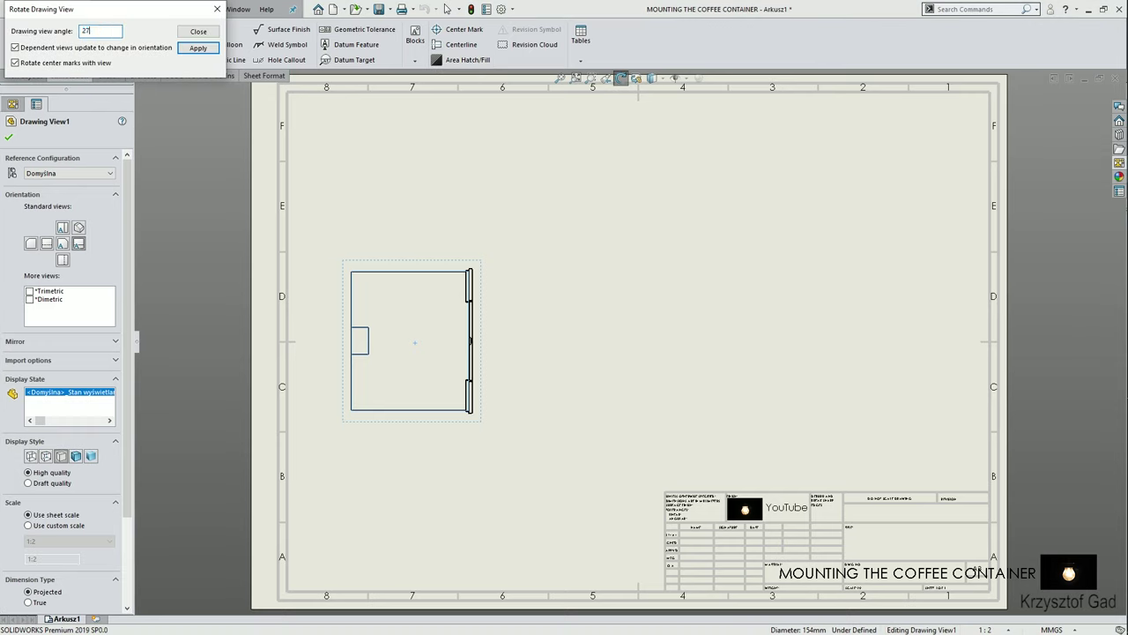
pyautogui.click(205, 51)
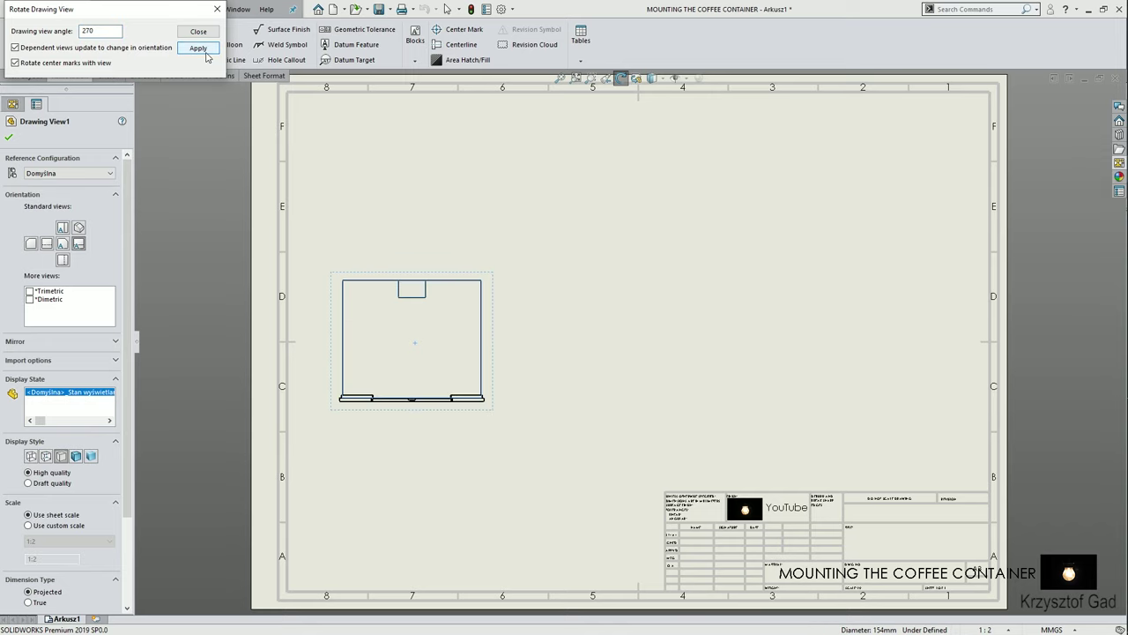
pyautogui.click(208, 31)
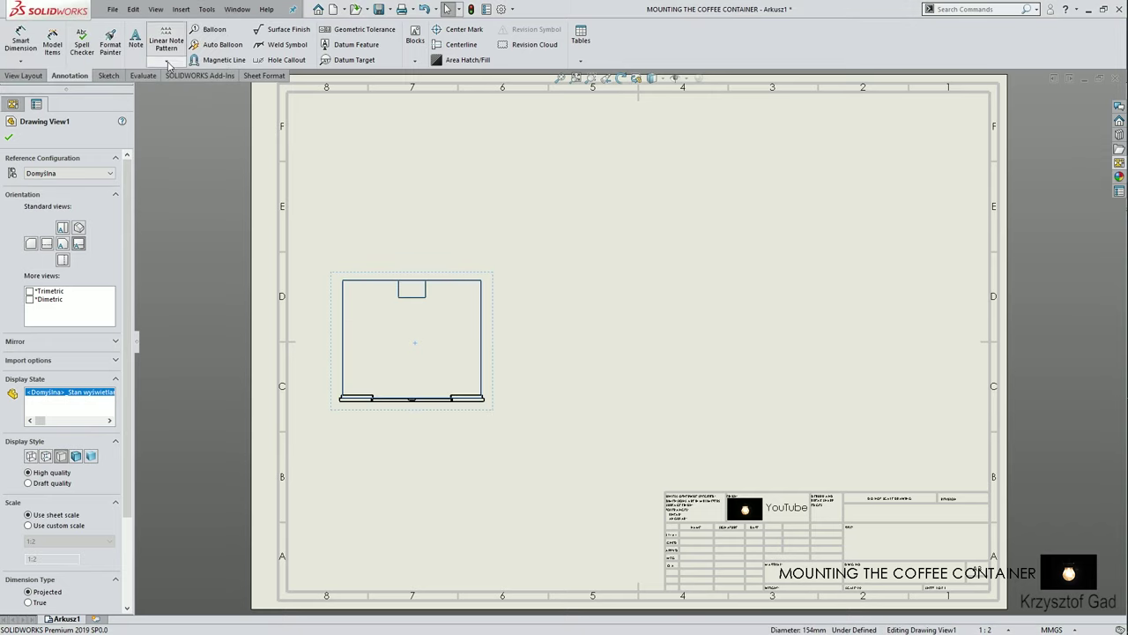
pyautogui.click(9, 138)
pyautogui.click(421, 253)
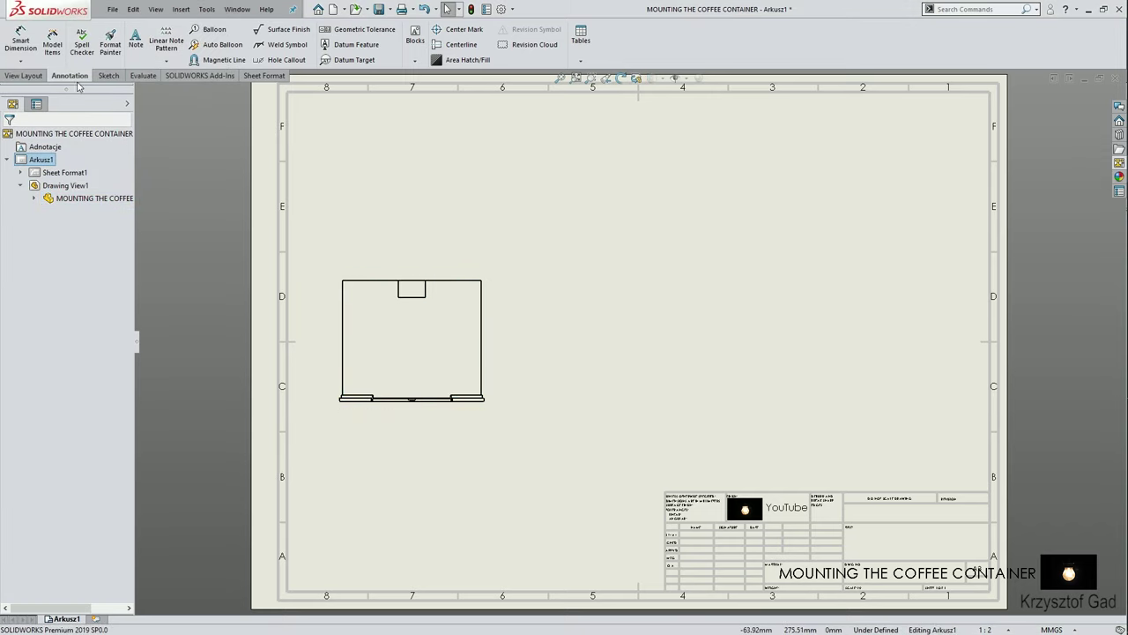
# Project a circular top view directly above the front view.
pyautogui.click(24, 76)
pyautogui.click(78, 45)
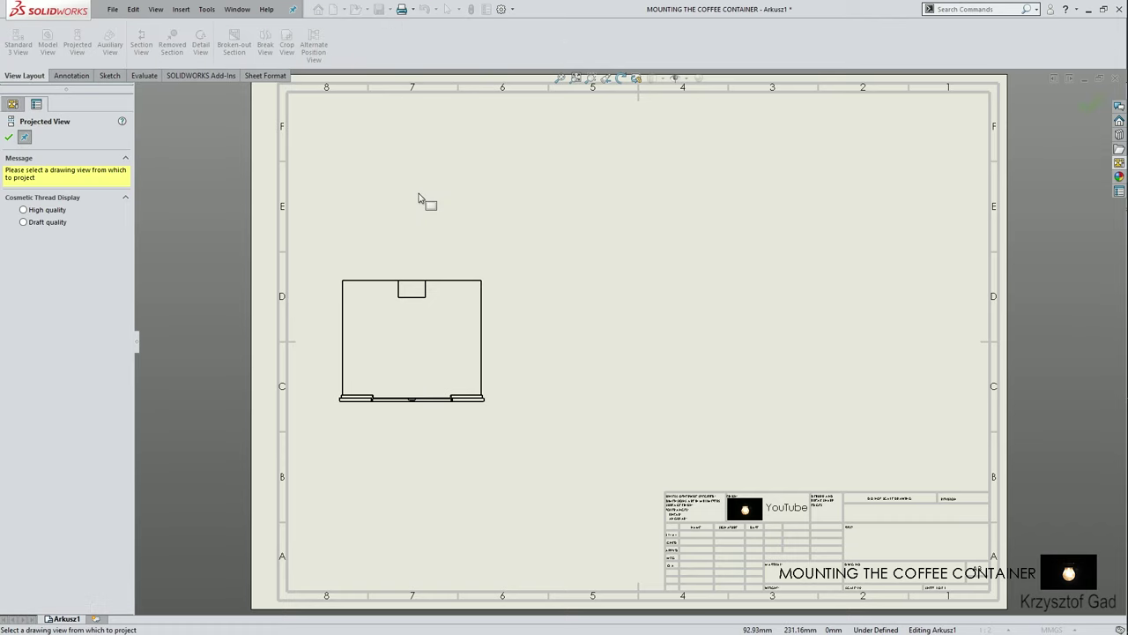
pyautogui.click(411, 291)
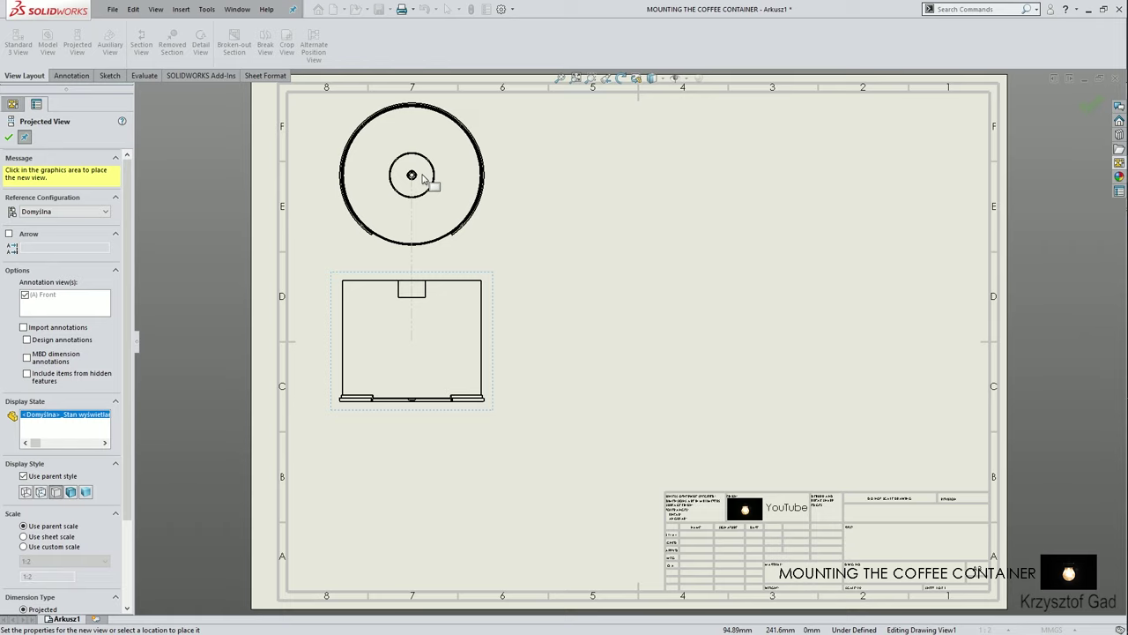
pyautogui.click(424, 177)
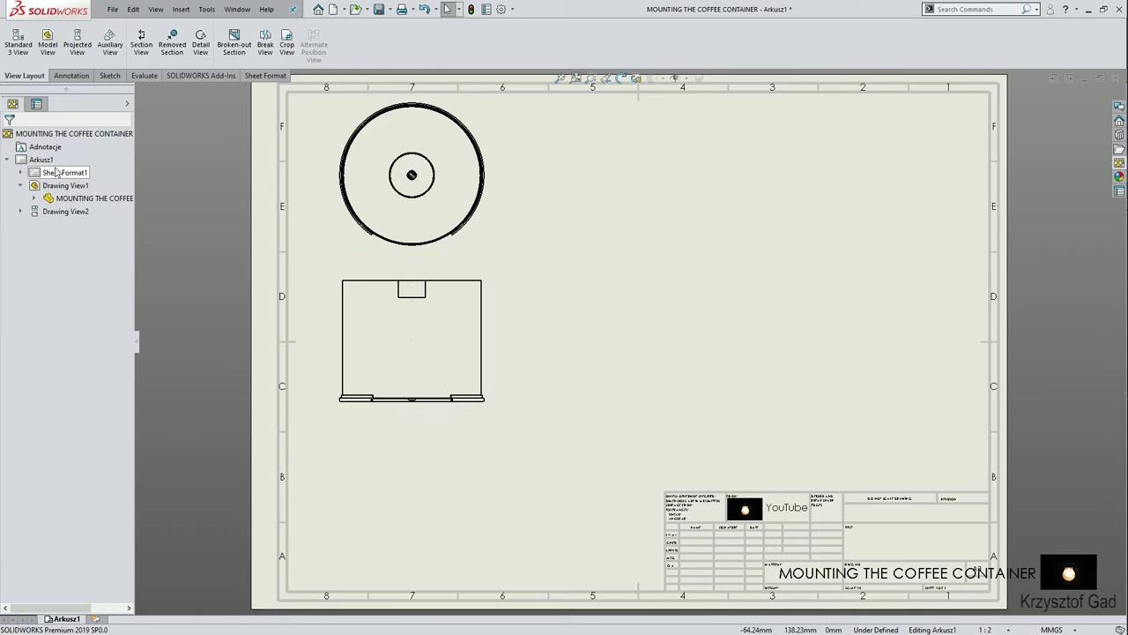
# Apply the sheet properties for first-angle projection and check the symbol at the circle's centre.
pyautogui.rightClick(49, 164)
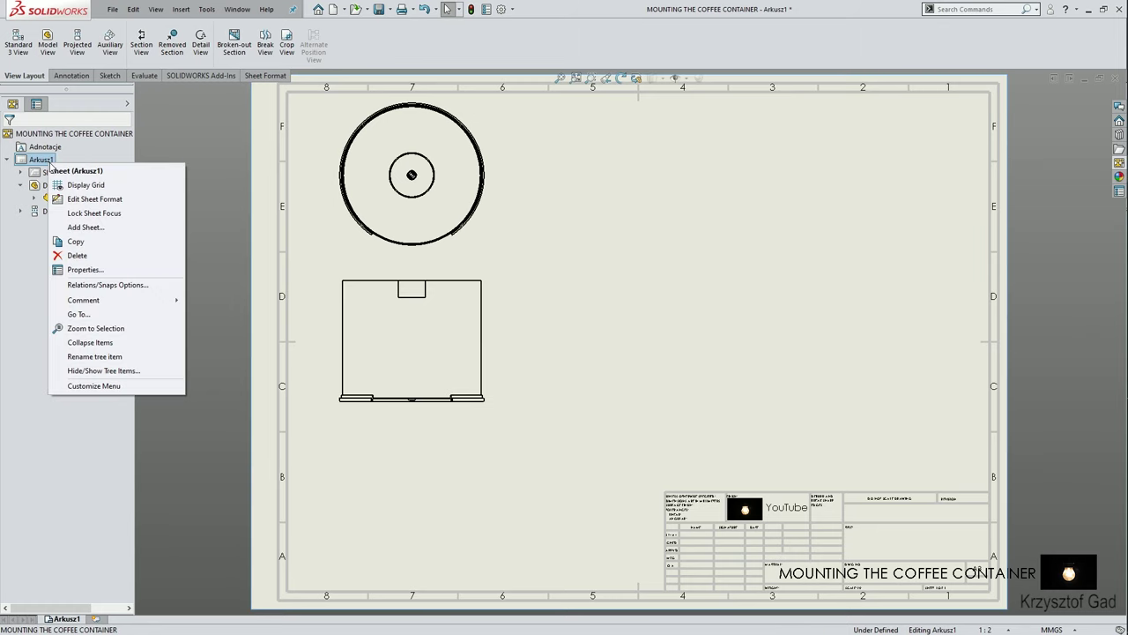
pyautogui.click(120, 270)
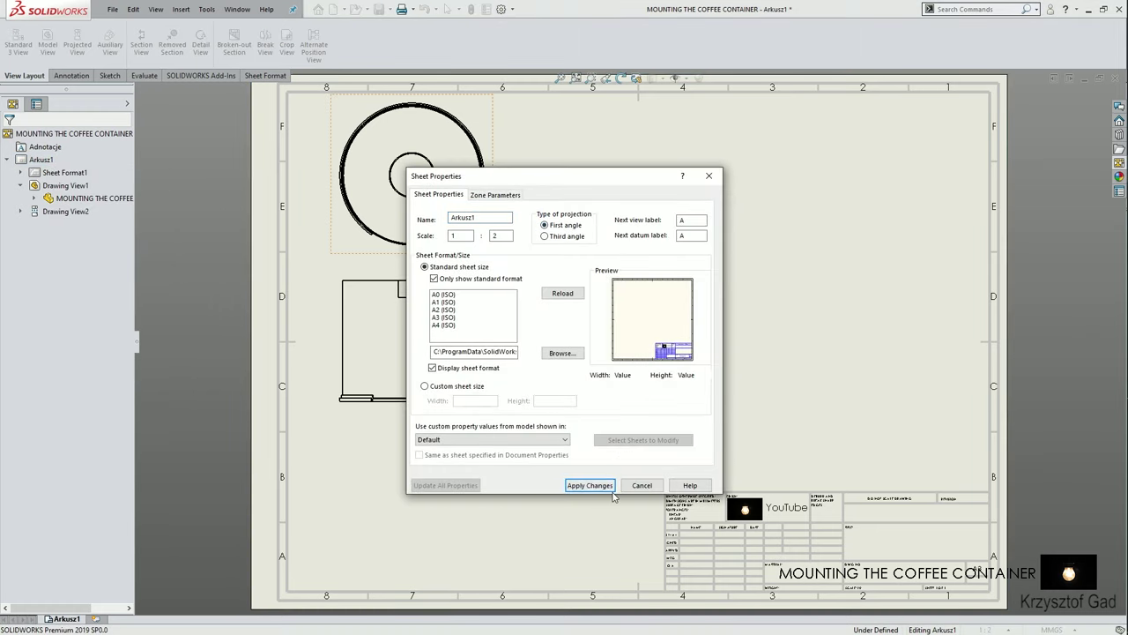
pyautogui.click(599, 485)
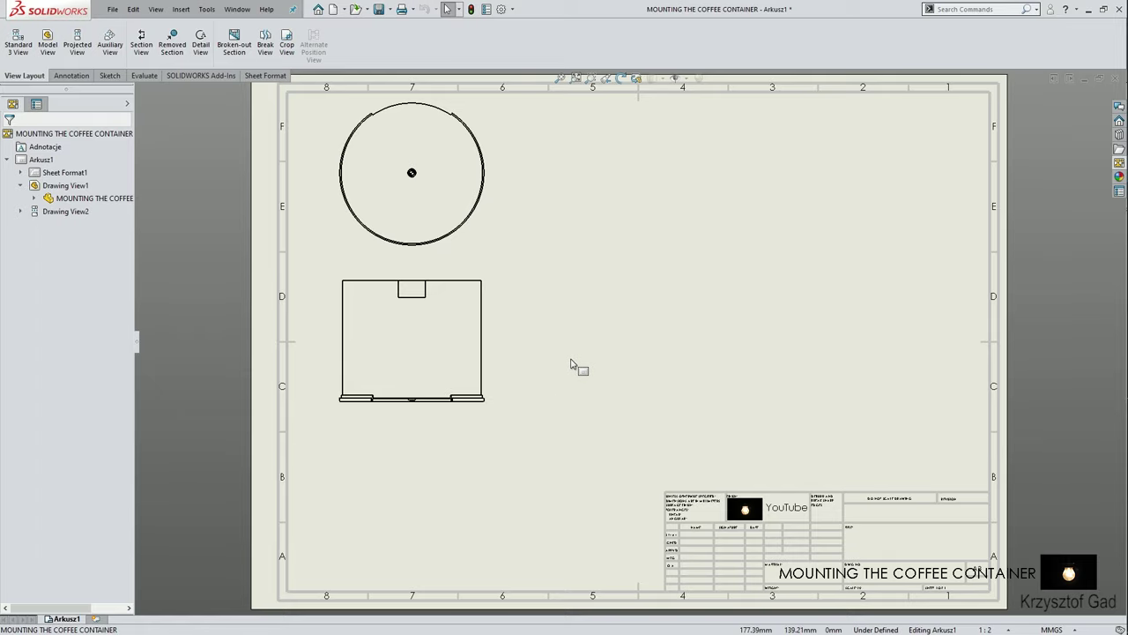
pyautogui.scroll(-3, 414, 291)
pyautogui.scroll(-3, 458, 309)
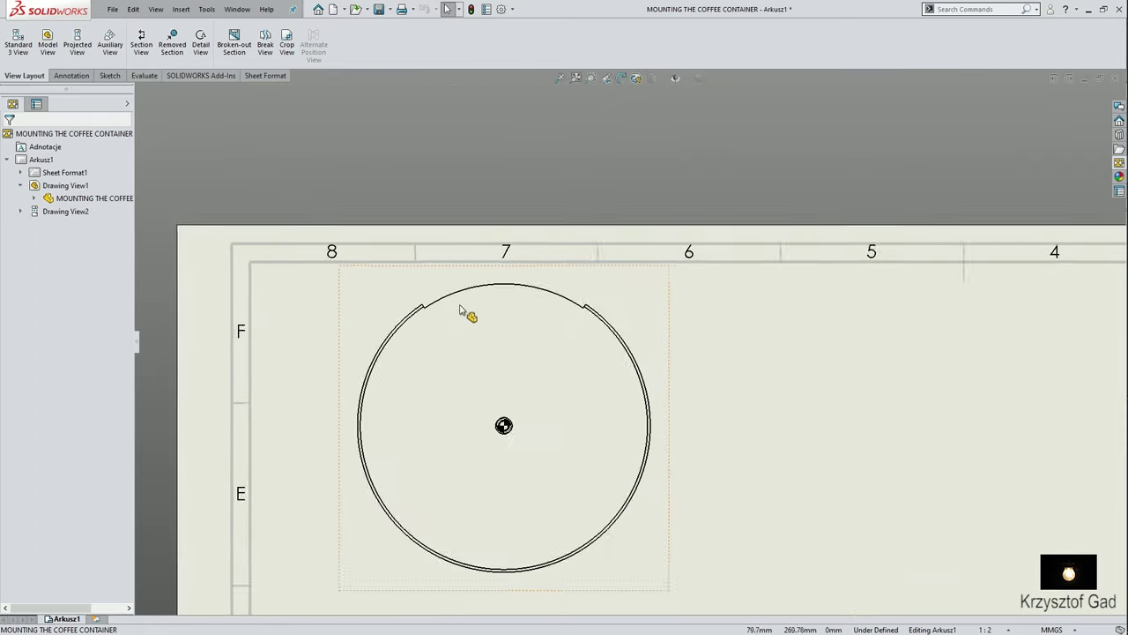
pyautogui.scroll(-3, 516, 441)
pyautogui.click(491, 411)
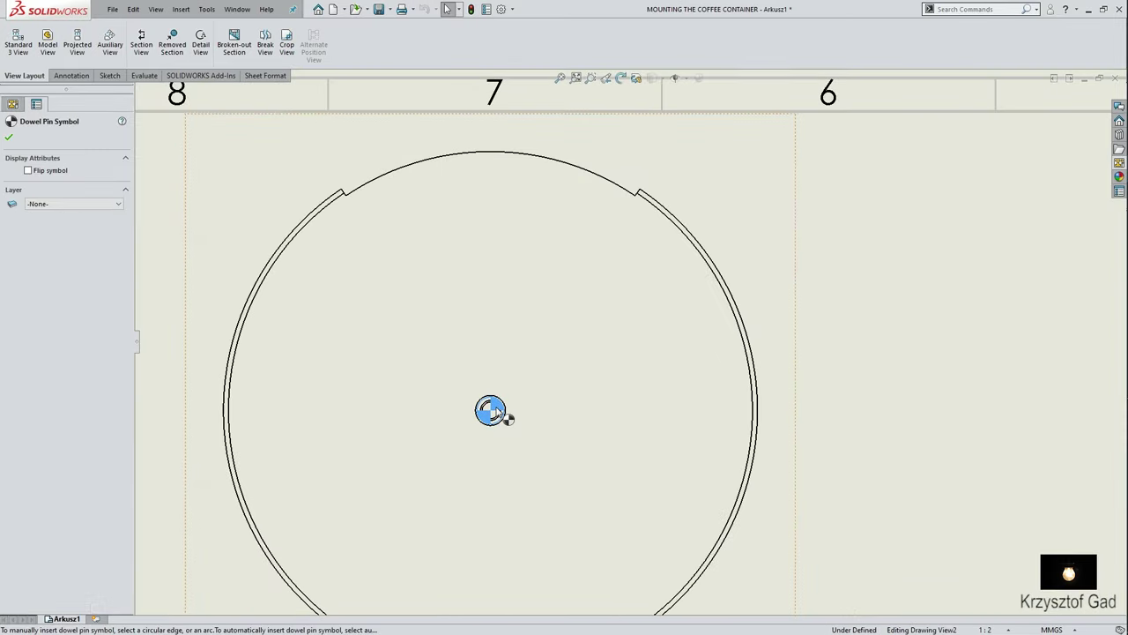
pyautogui.scroll(1, 454, 481)
pyautogui.scroll(2, 454, 476)
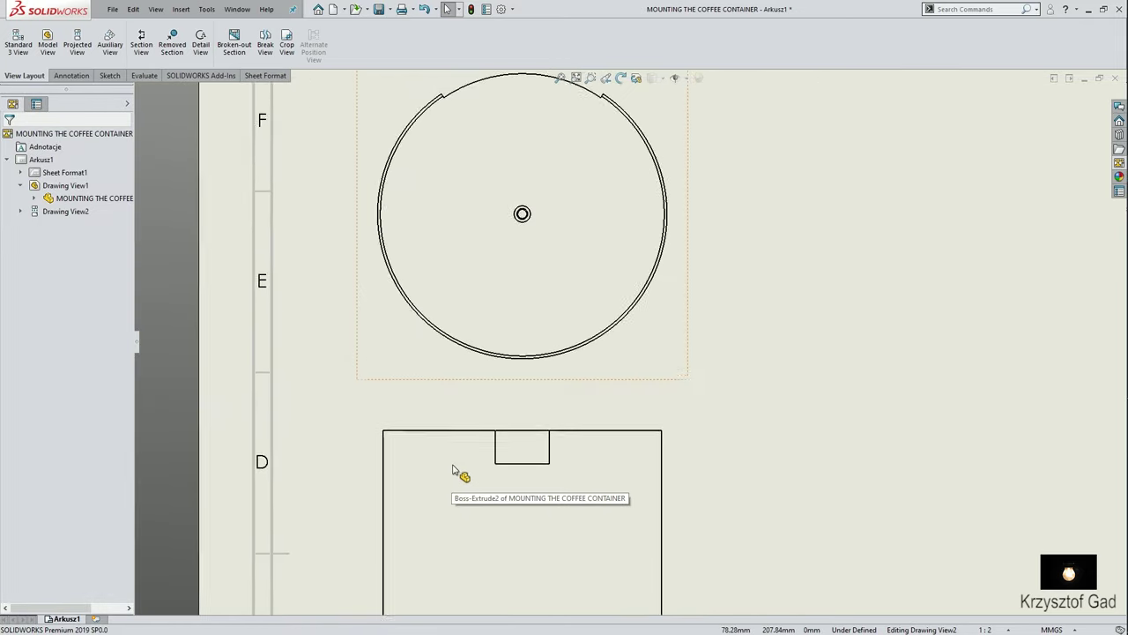
# Add a center mark to the top view's circle.
pyautogui.click(69, 77)
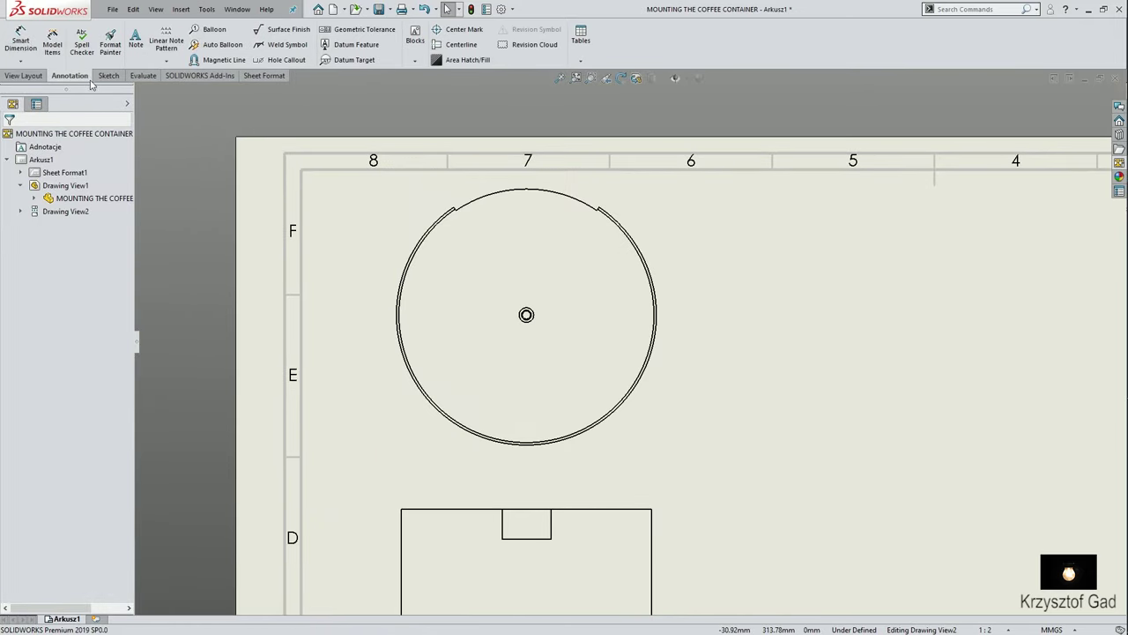
pyautogui.click(460, 29)
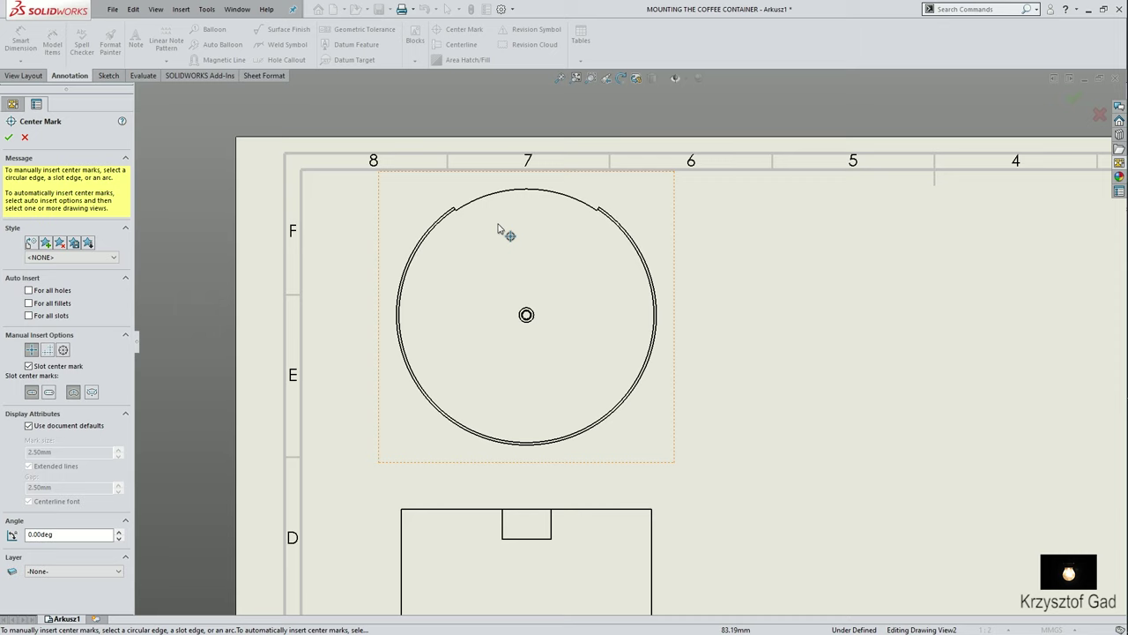
pyautogui.click(435, 237)
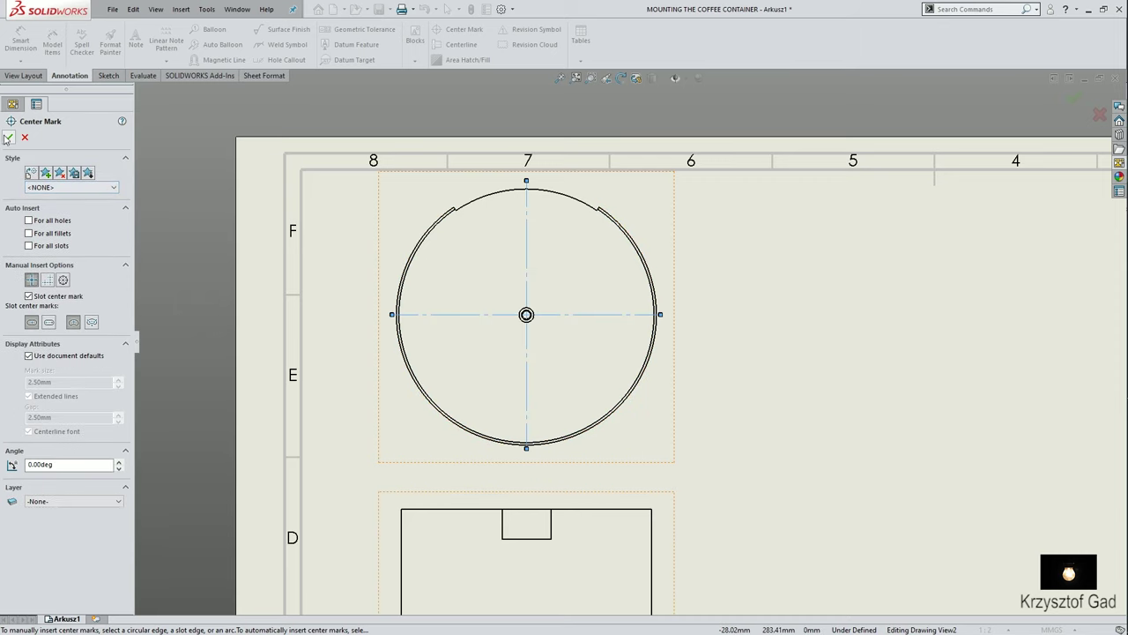
pyautogui.click(7, 138)
# Add a vertical centerline between the front view's left and right edges.
pyautogui.click(458, 44)
pyautogui.scroll(-3, 461, 291)
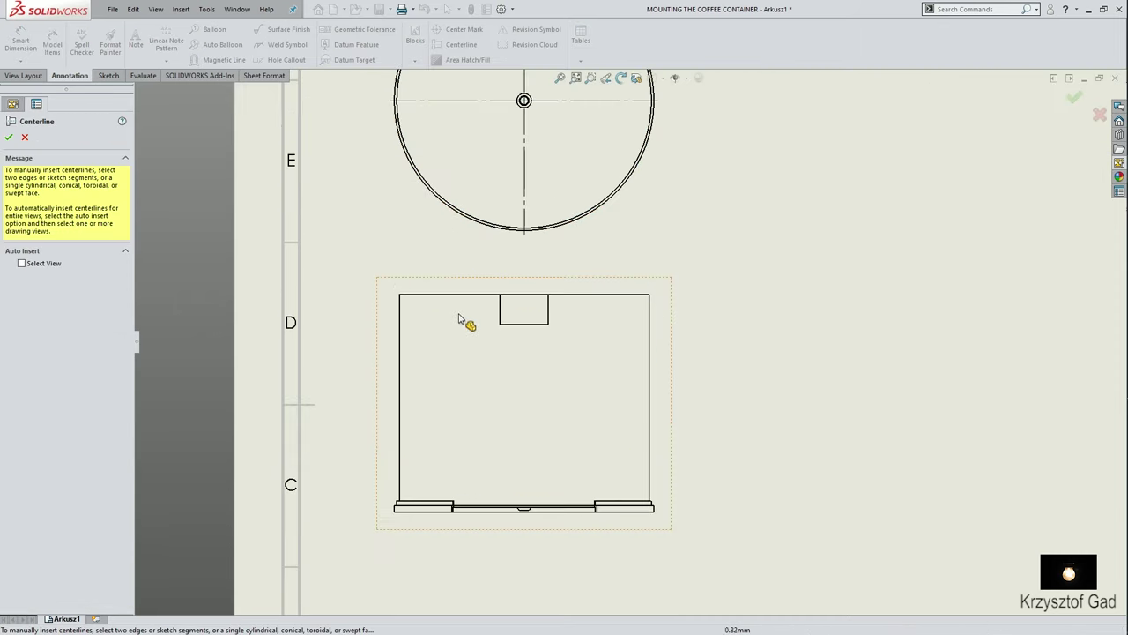
pyautogui.scroll(-2, 423, 309)
pyautogui.click(395, 280)
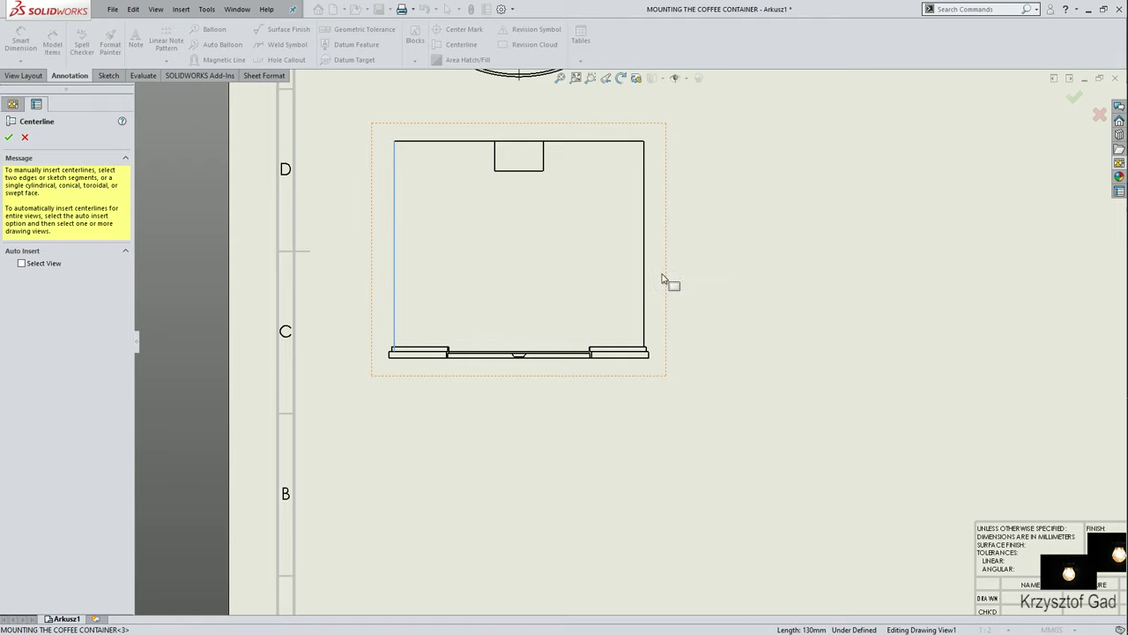
pyautogui.click(644, 276)
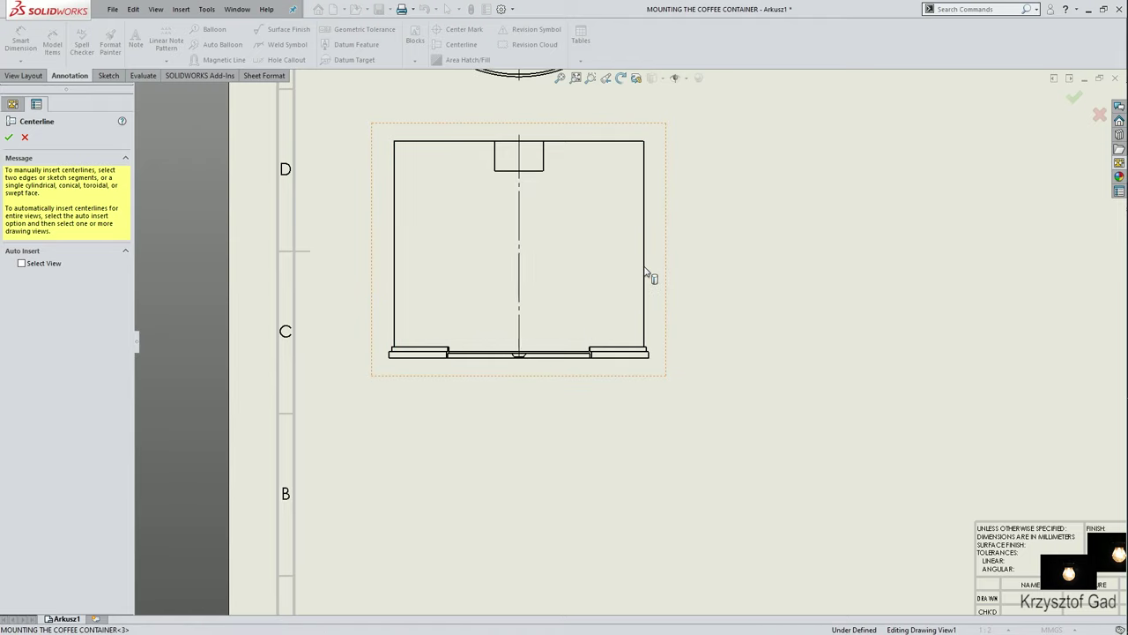
pyautogui.click(8, 138)
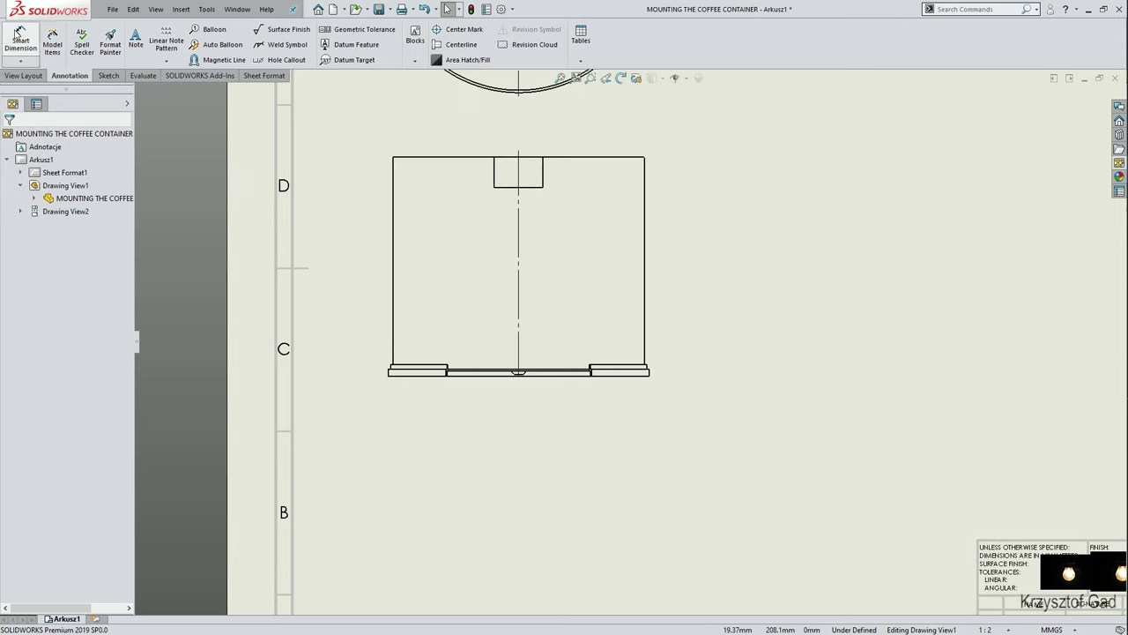
# Dimension the front view: 134 overall height, 18.5 notch depth and 30 notch width.
pyautogui.click(19, 40)
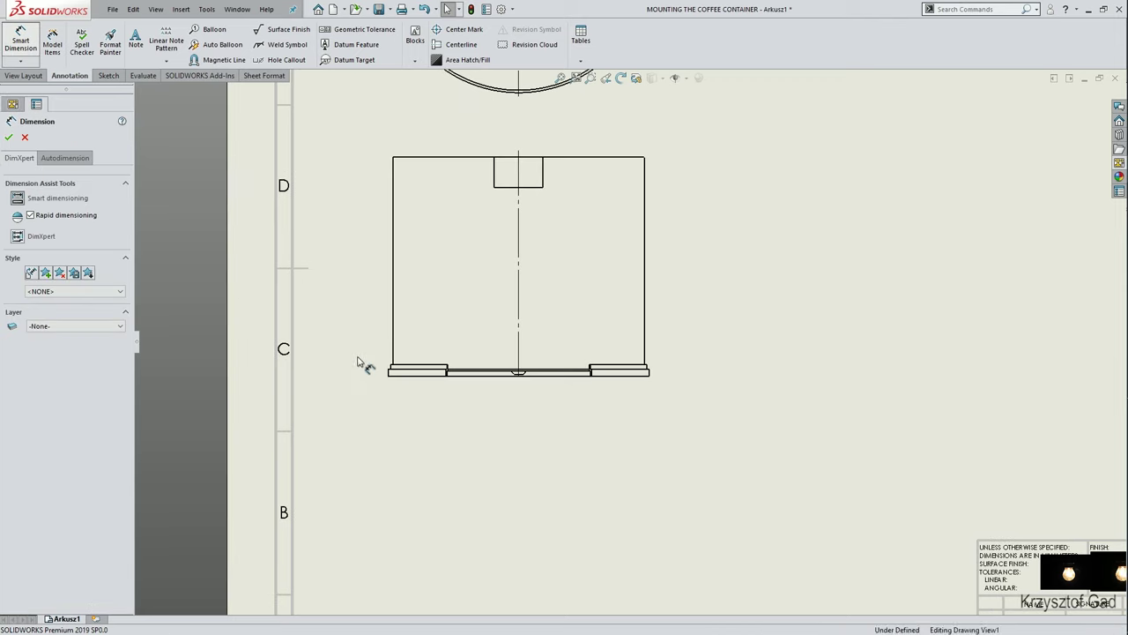
pyautogui.click(408, 377)
pyautogui.click(433, 159)
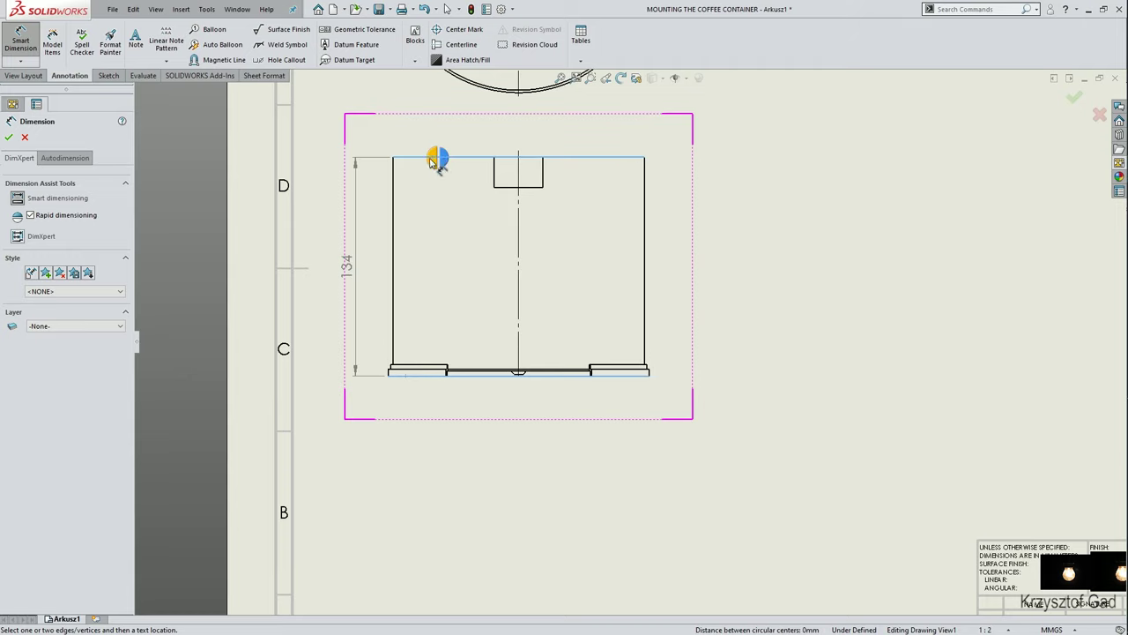
pyautogui.click(371, 270)
pyautogui.scroll(-2, 555, 273)
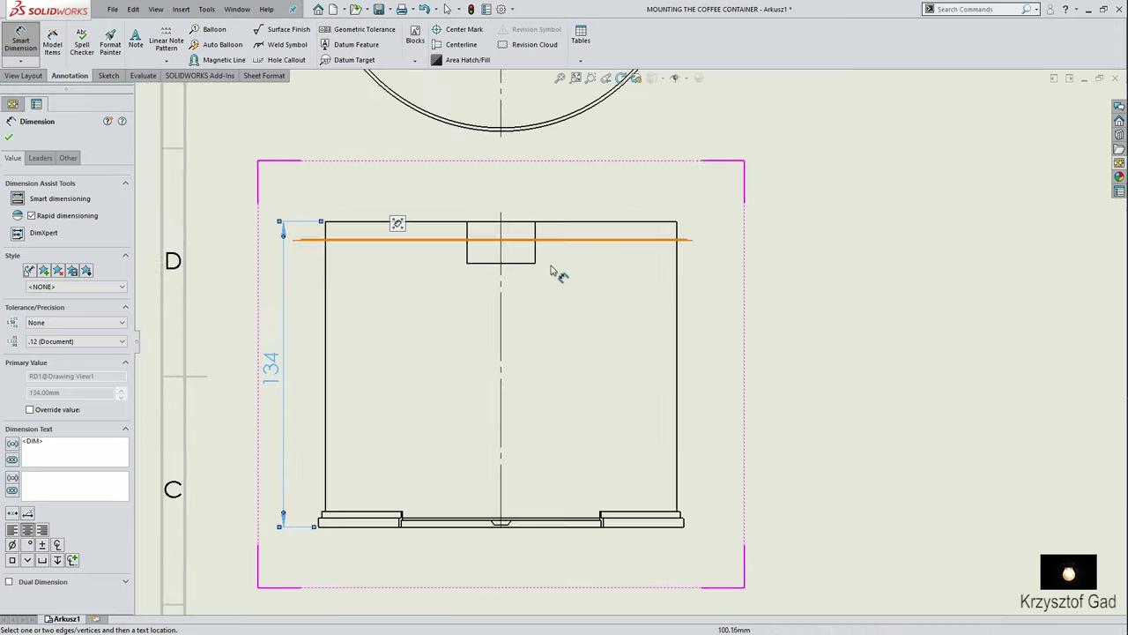
pyautogui.scroll(-2, 526, 273)
pyautogui.click(524, 268)
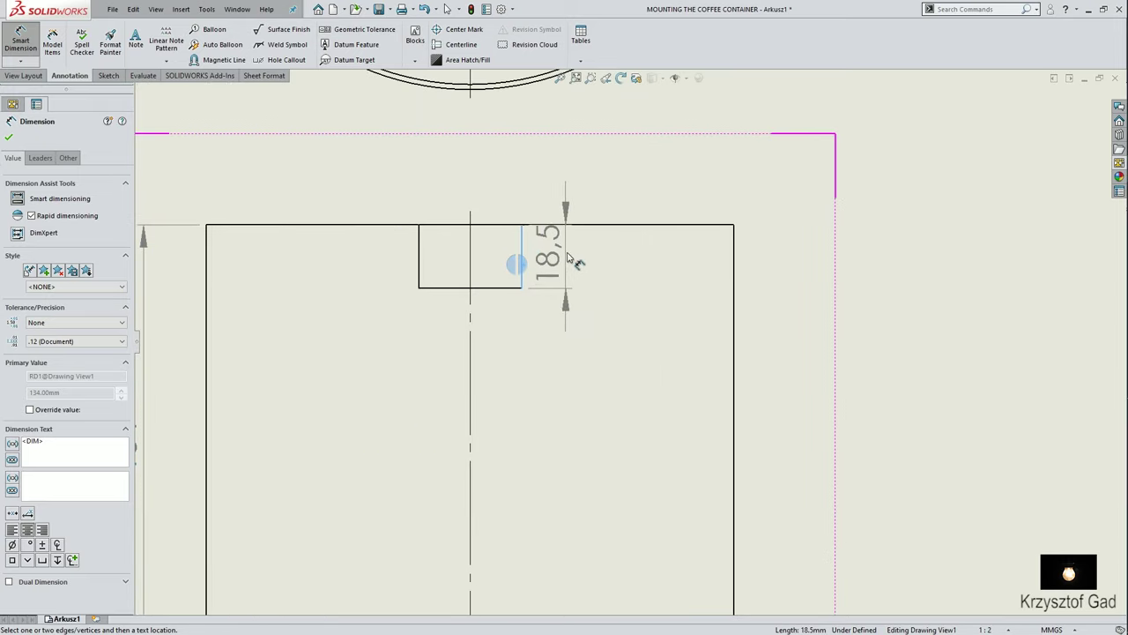
pyautogui.click(578, 263)
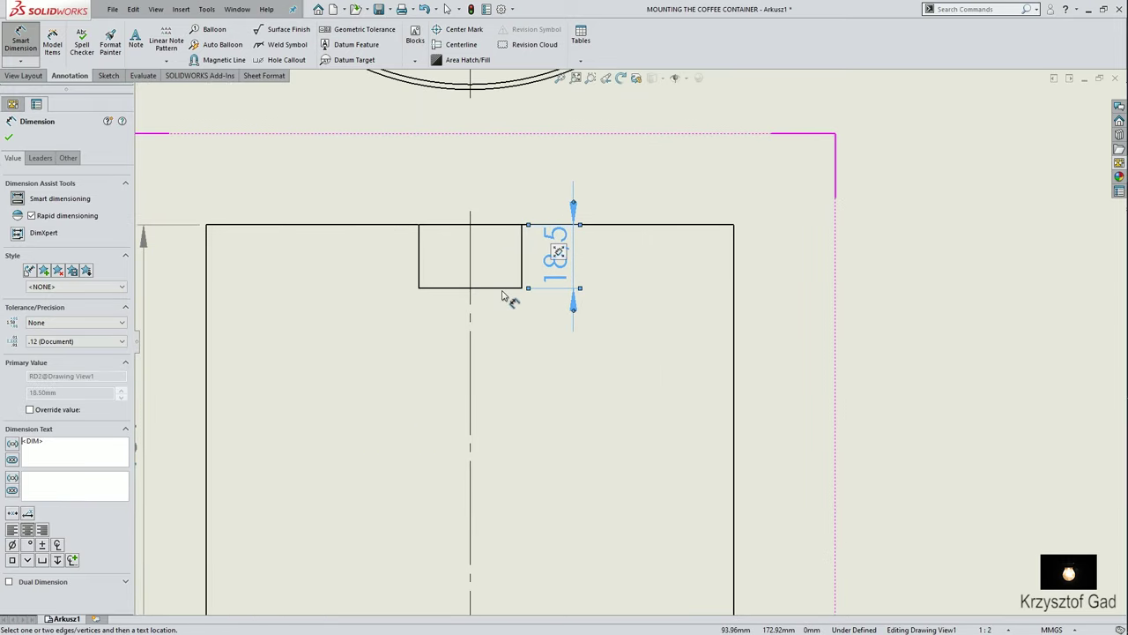
pyautogui.click(503, 288)
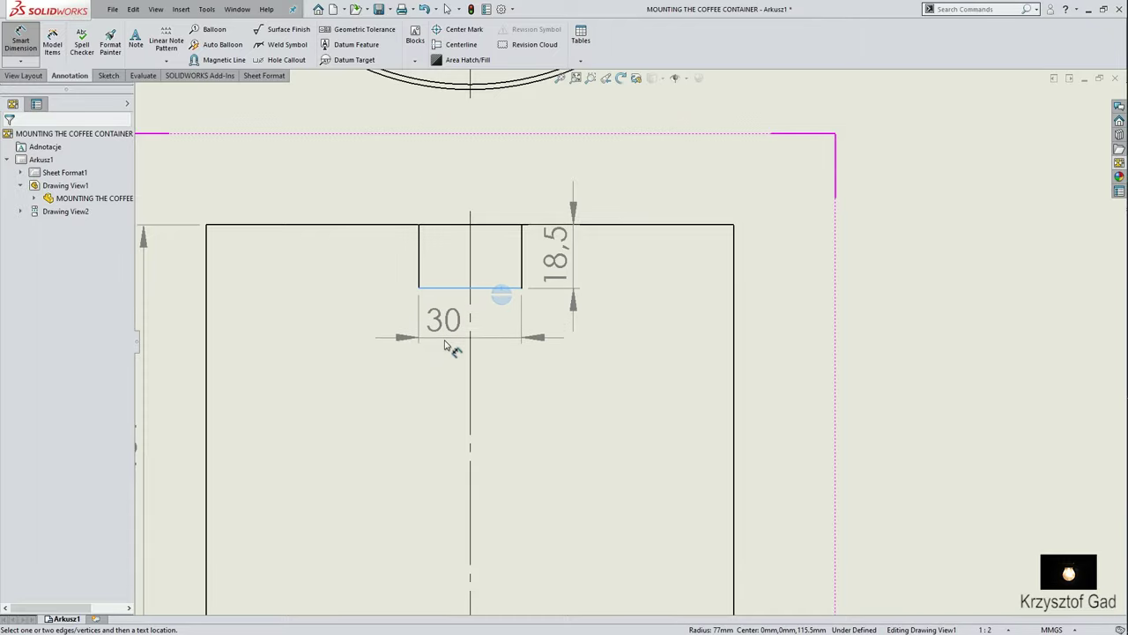
pyautogui.click(447, 344)
# Add R80 and R78.5 radius dimensions to the top view's outer and inner arcs.
pyautogui.scroll(2, 454, 346)
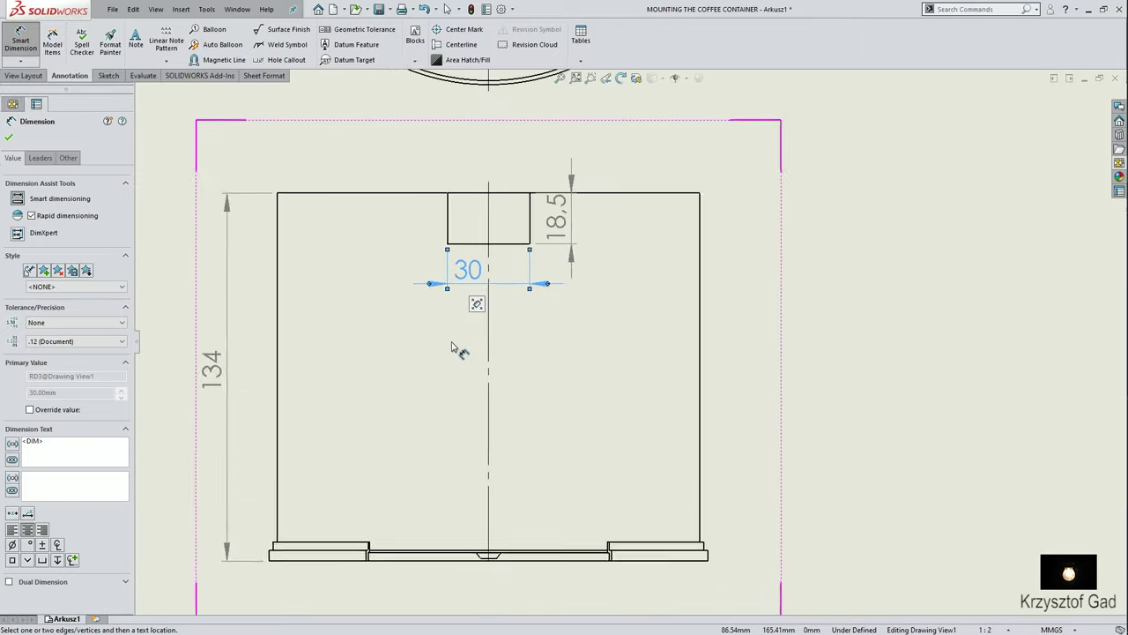
pyautogui.scroll(2, 454, 346)
pyautogui.scroll(1, 454, 342)
pyautogui.scroll(-1, 445, 324)
pyautogui.scroll(-2, 448, 319)
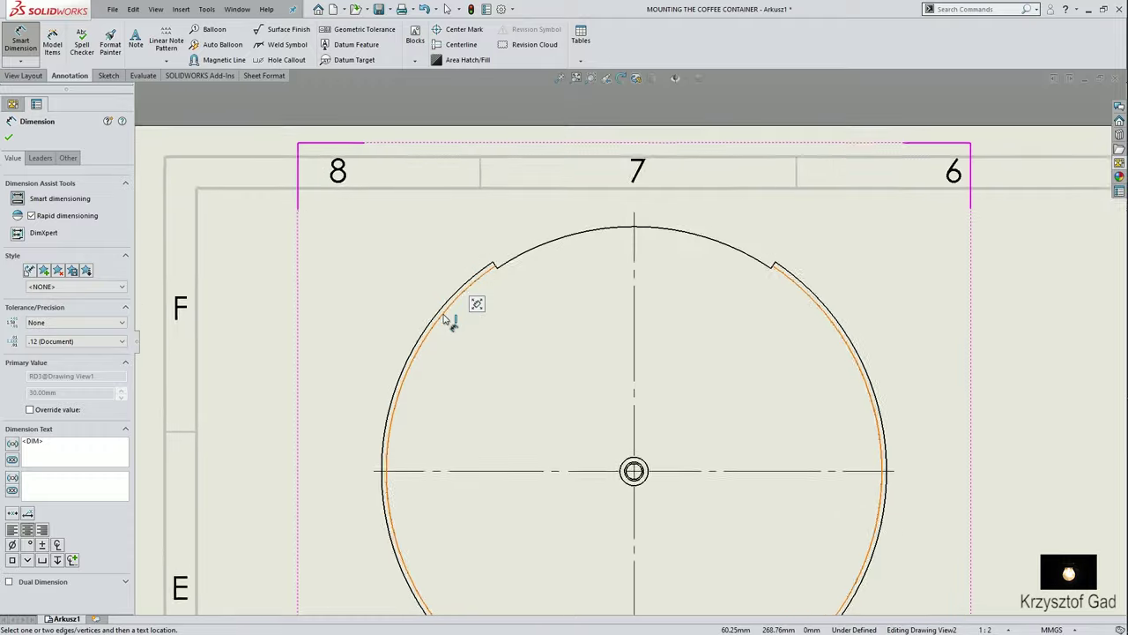
pyautogui.scroll(-2, 437, 322)
pyautogui.click(433, 322)
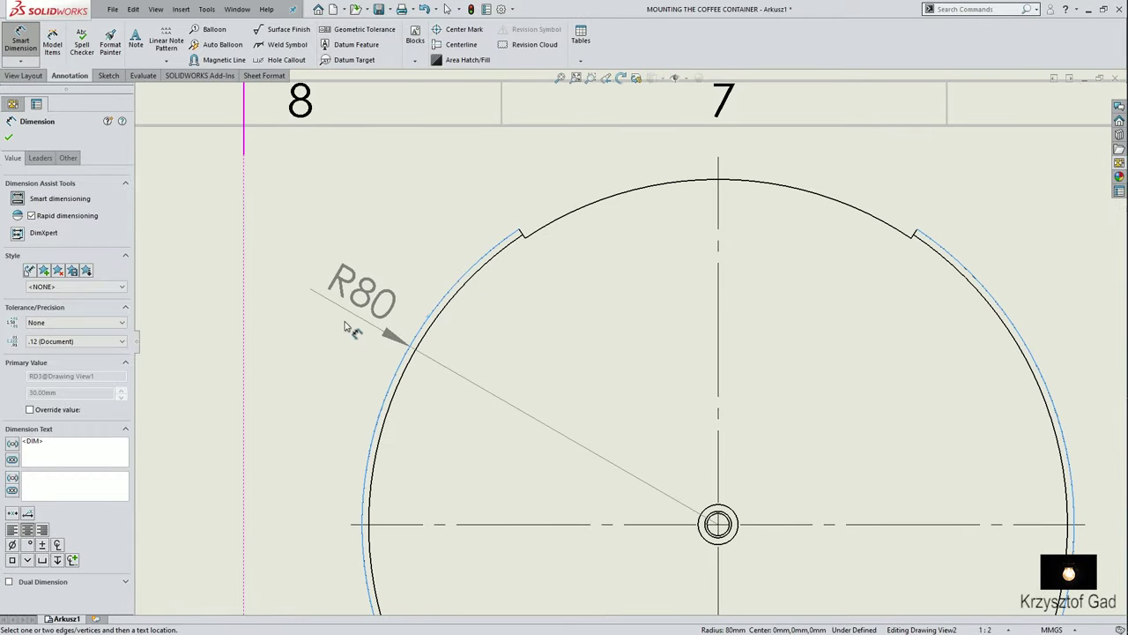
pyautogui.click(333, 322)
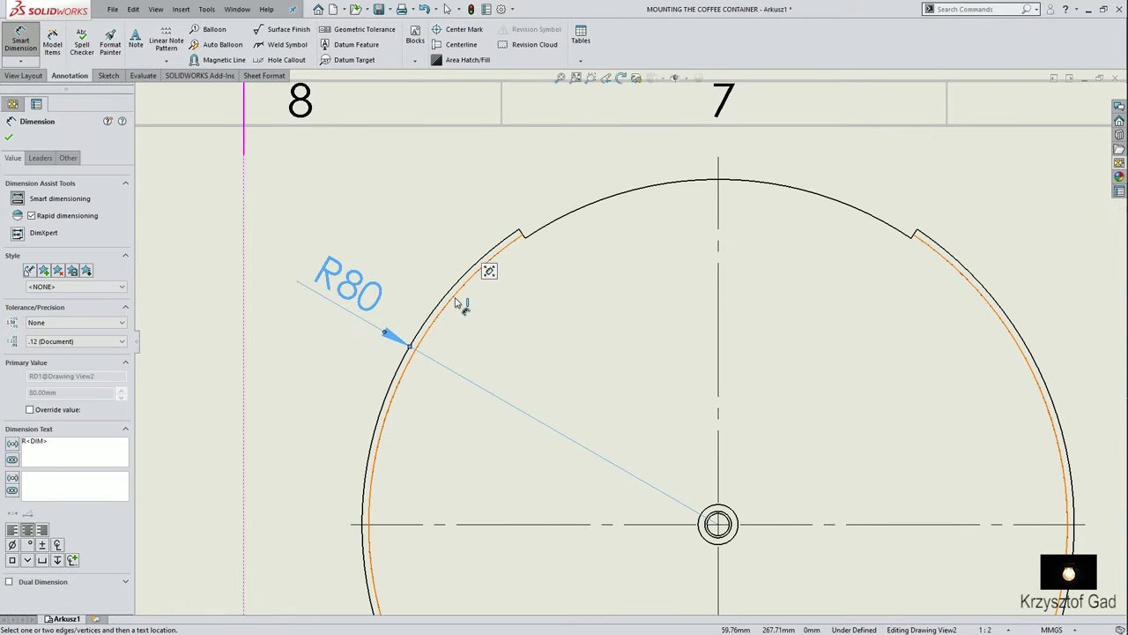
pyautogui.click(459, 304)
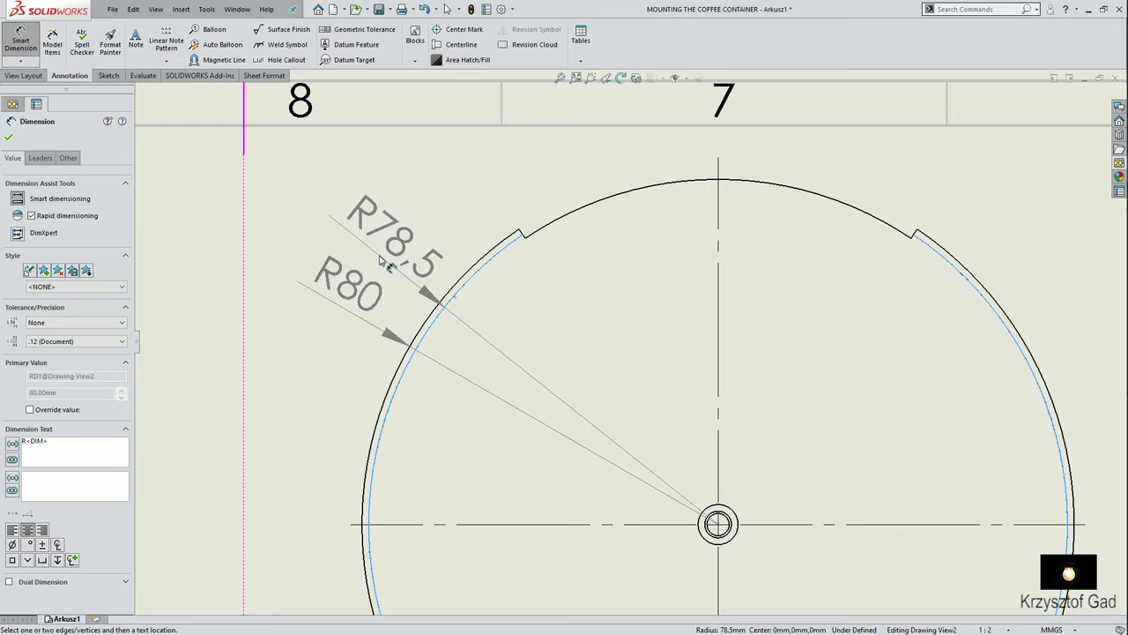
pyautogui.click(381, 258)
# Dimension the 68° angle between the notch edges and the R77.5 recessed arc.
pyautogui.scroll(-2, 521, 250)
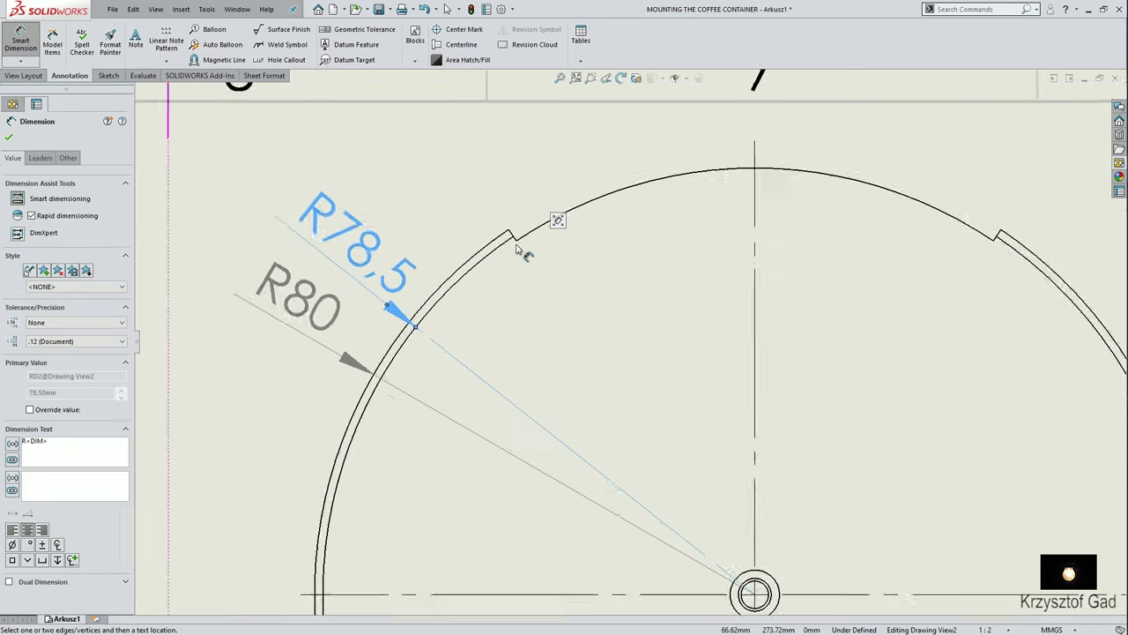
pyautogui.scroll(-2, 494, 300)
pyautogui.scroll(-2, 411, 374)
pyautogui.click(414, 385)
pyautogui.scroll(-2, 508, 353)
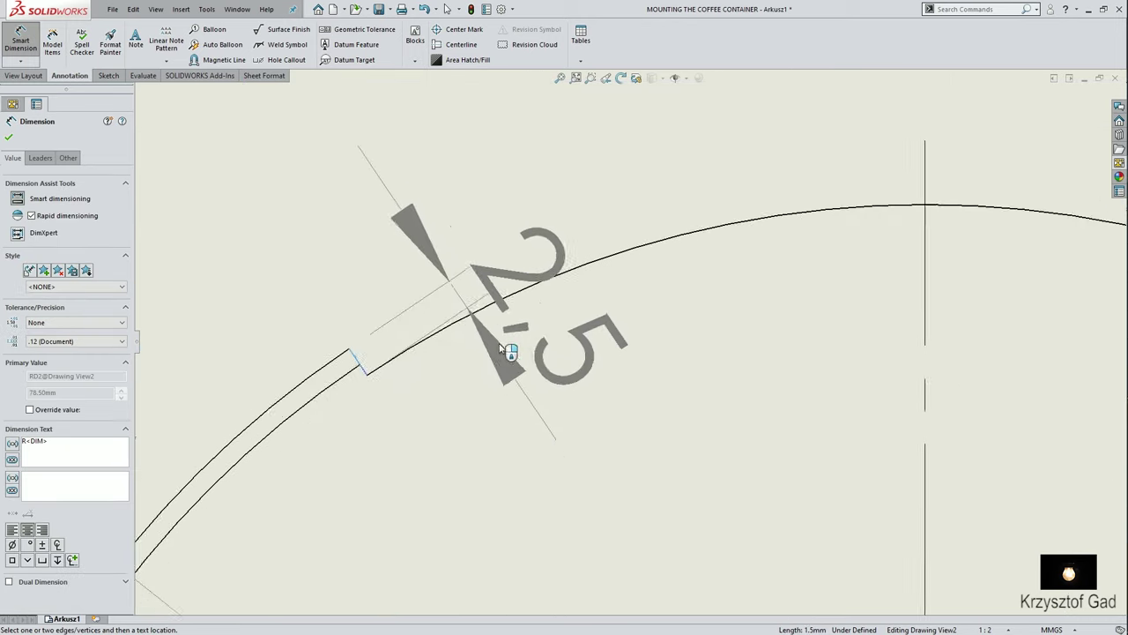
pyautogui.scroll(-2, 579, 320)
pyautogui.scroll(-2, 524, 239)
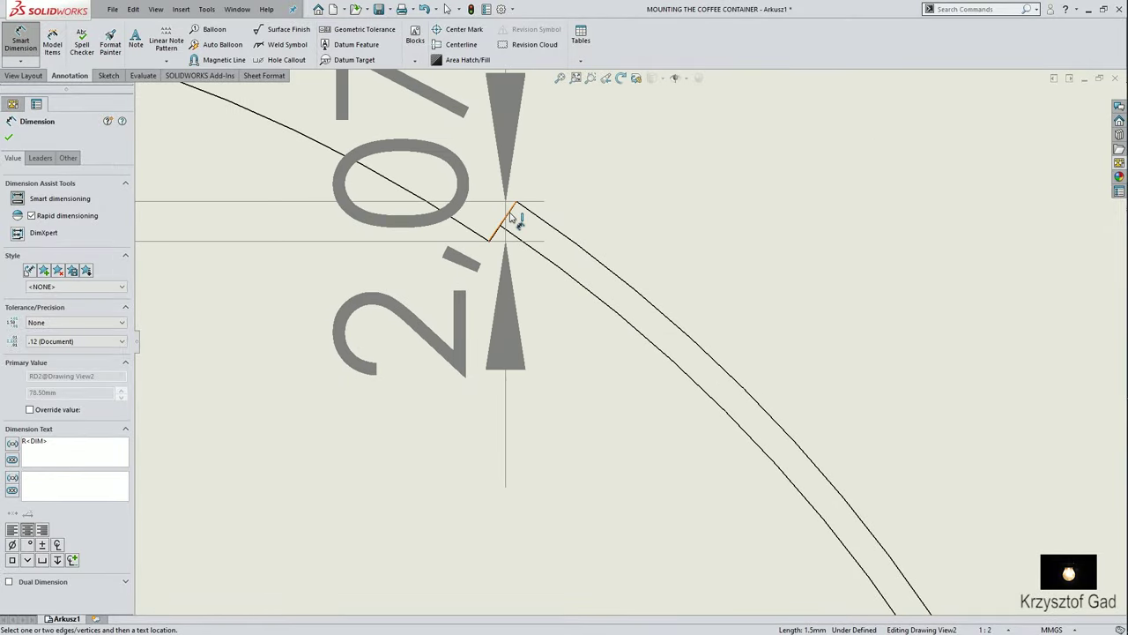
pyautogui.click(514, 221)
pyautogui.scroll(2, 494, 238)
pyautogui.scroll(3, 479, 252)
pyautogui.scroll(2, 547, 318)
pyautogui.scroll(-1, 557, 326)
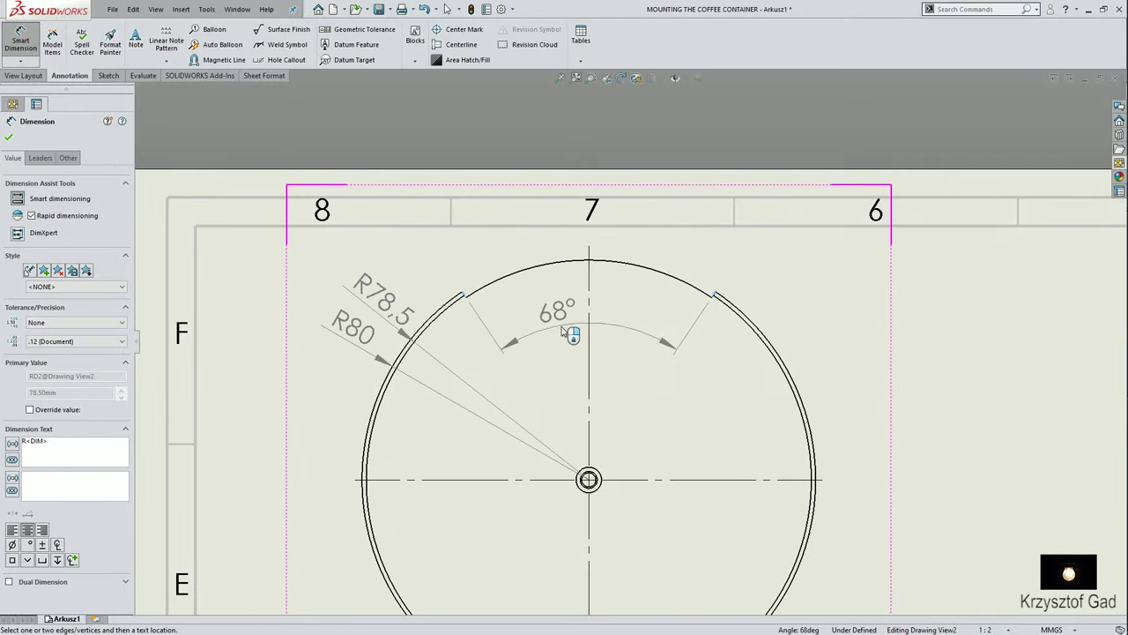
pyautogui.click(564, 322)
pyautogui.scroll(-1, 599, 304)
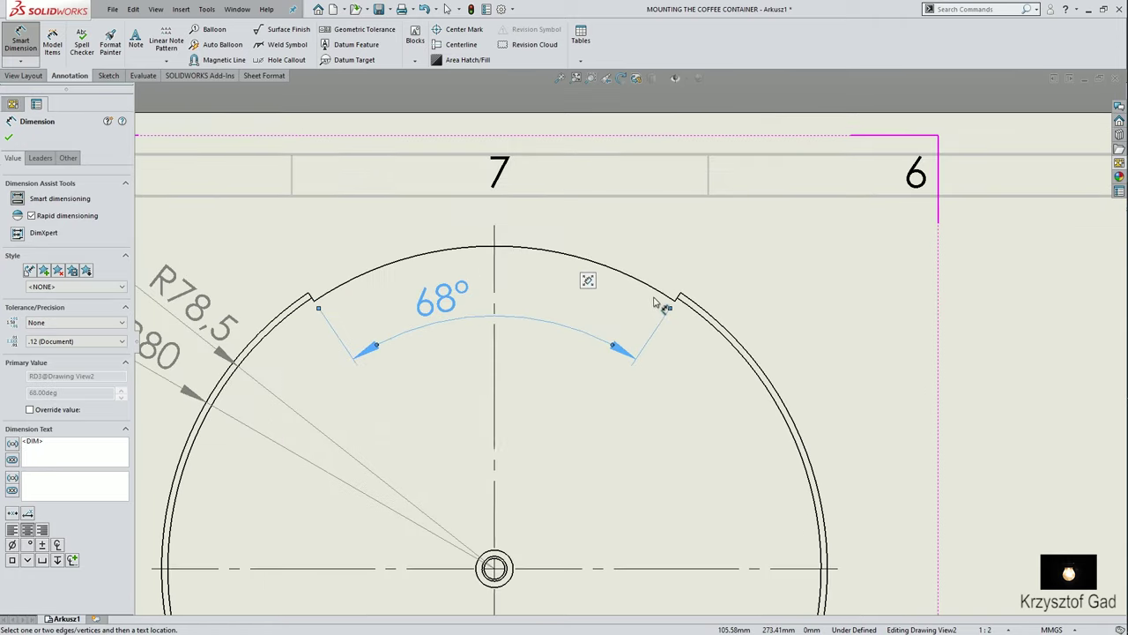
pyautogui.scroll(-1, 645, 302)
pyautogui.click(646, 307)
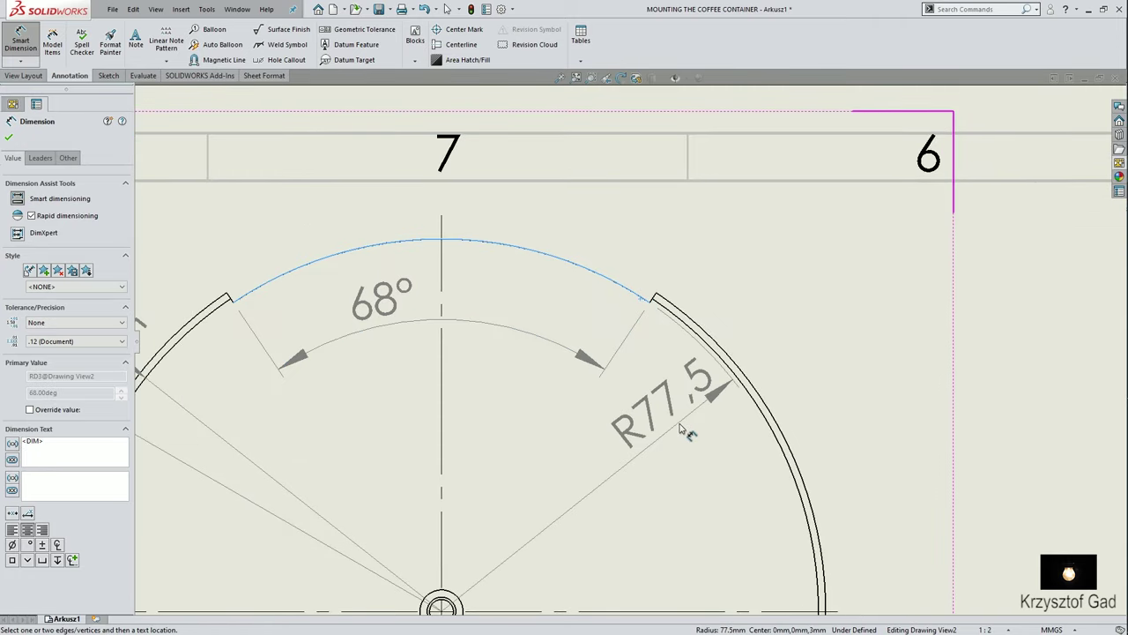
pyautogui.click(680, 427)
pyautogui.scroll(2, 697, 397)
pyautogui.scroll(3, 697, 397)
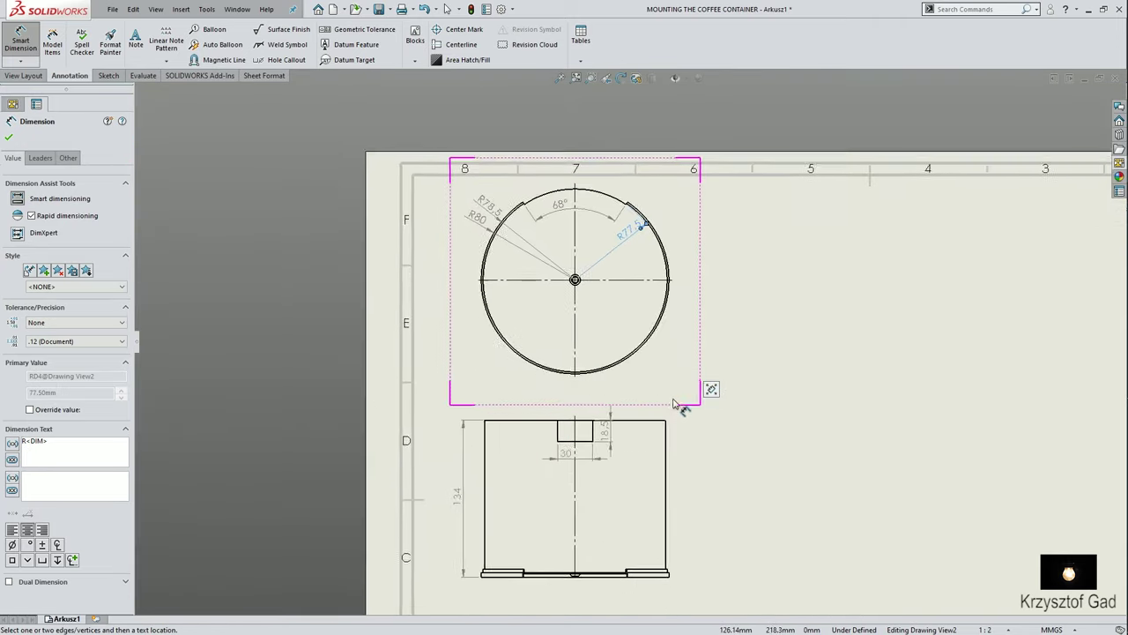
pyautogui.scroll(1, 670, 396)
pyautogui.scroll(-1, 537, 408)
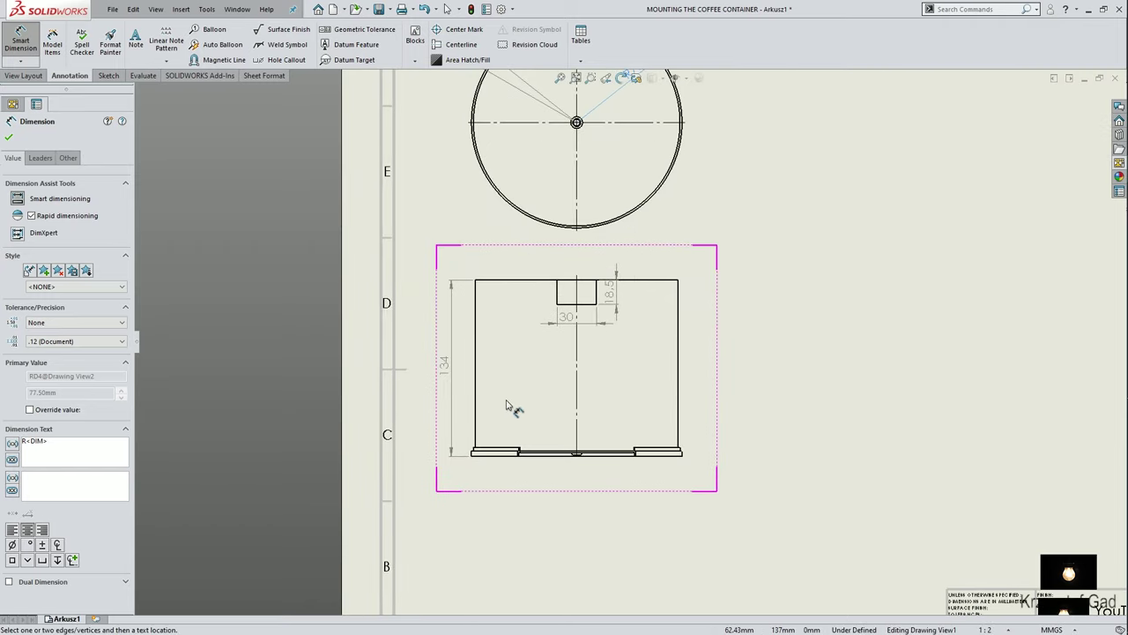
# Cut a vertical section line through the front view and place the flipped SECTION A-A at its right.
pyautogui.click(26, 77)
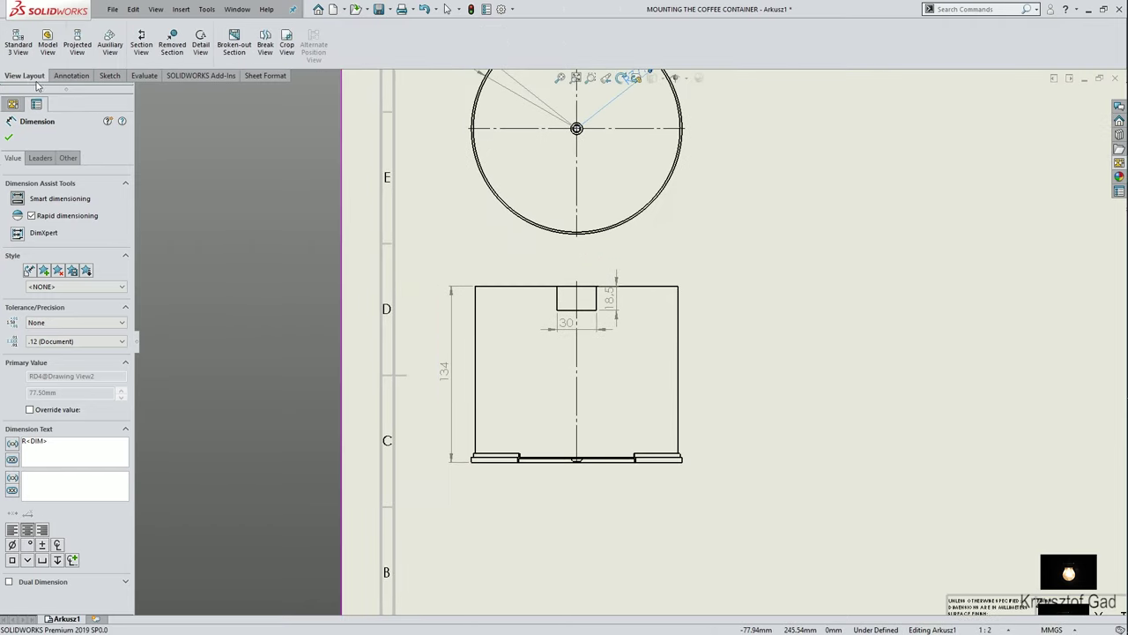
pyautogui.click(141, 43)
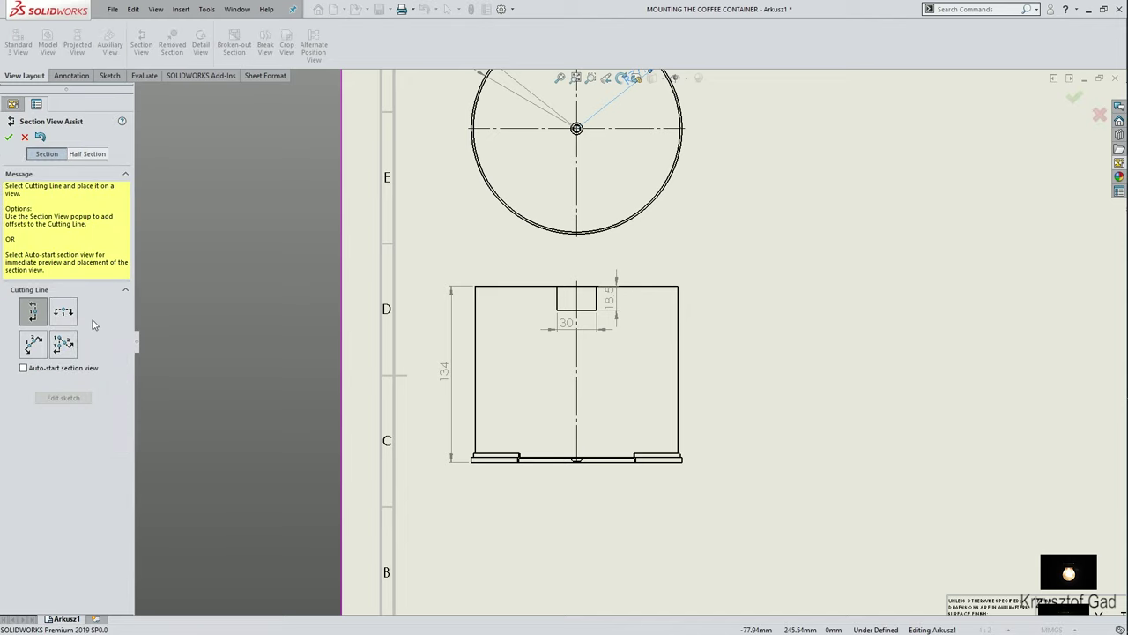
pyautogui.click(578, 465)
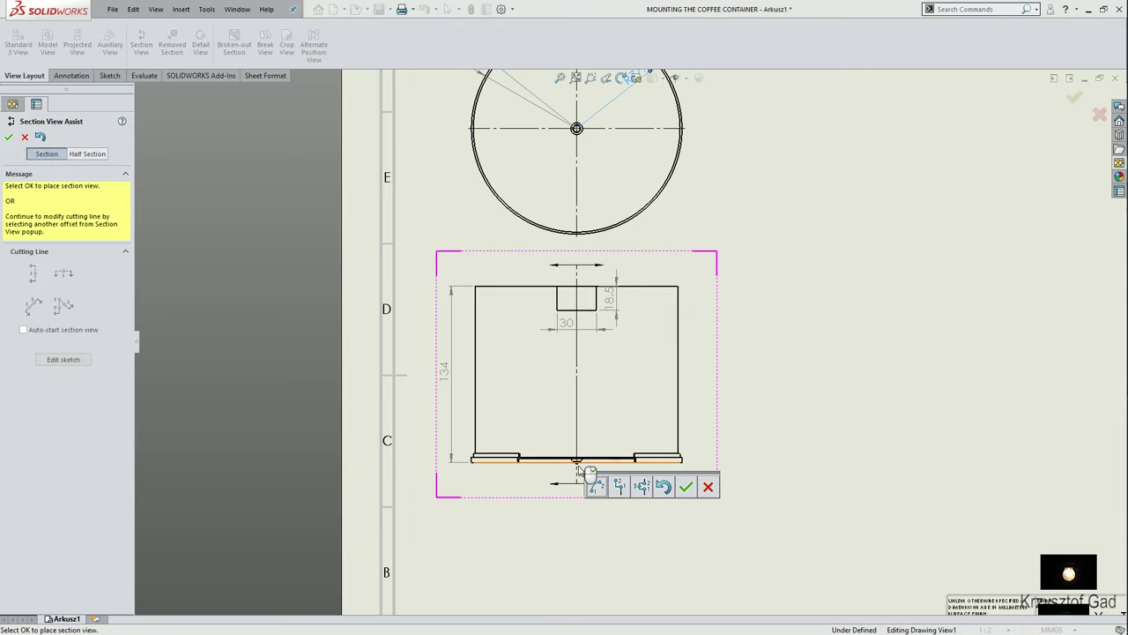
pyautogui.click(685, 488)
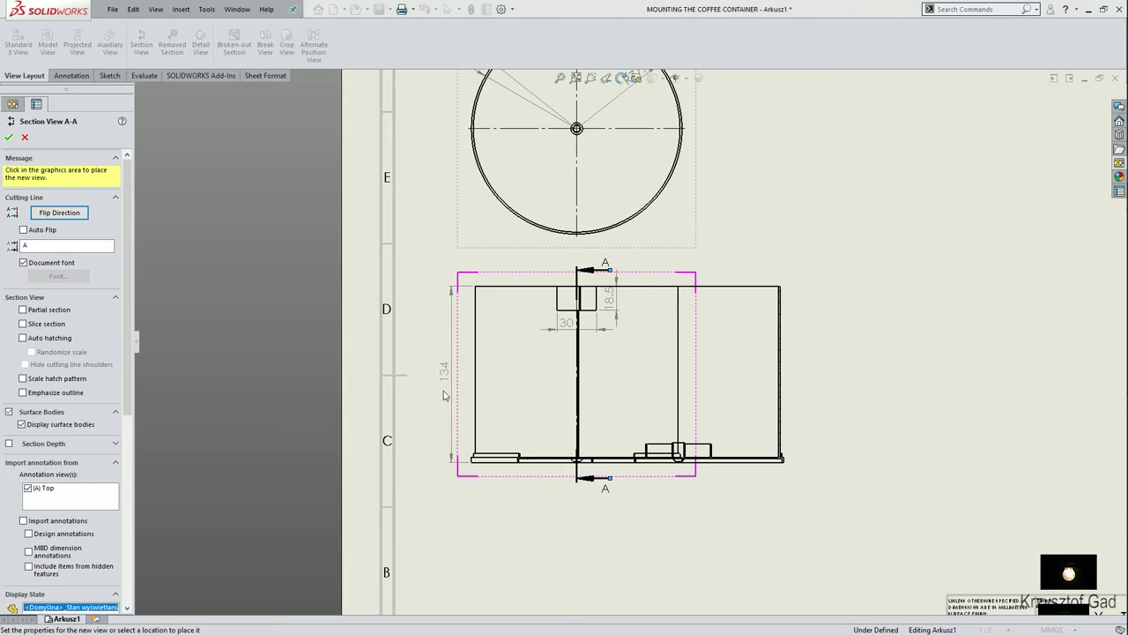
pyautogui.click(50, 214)
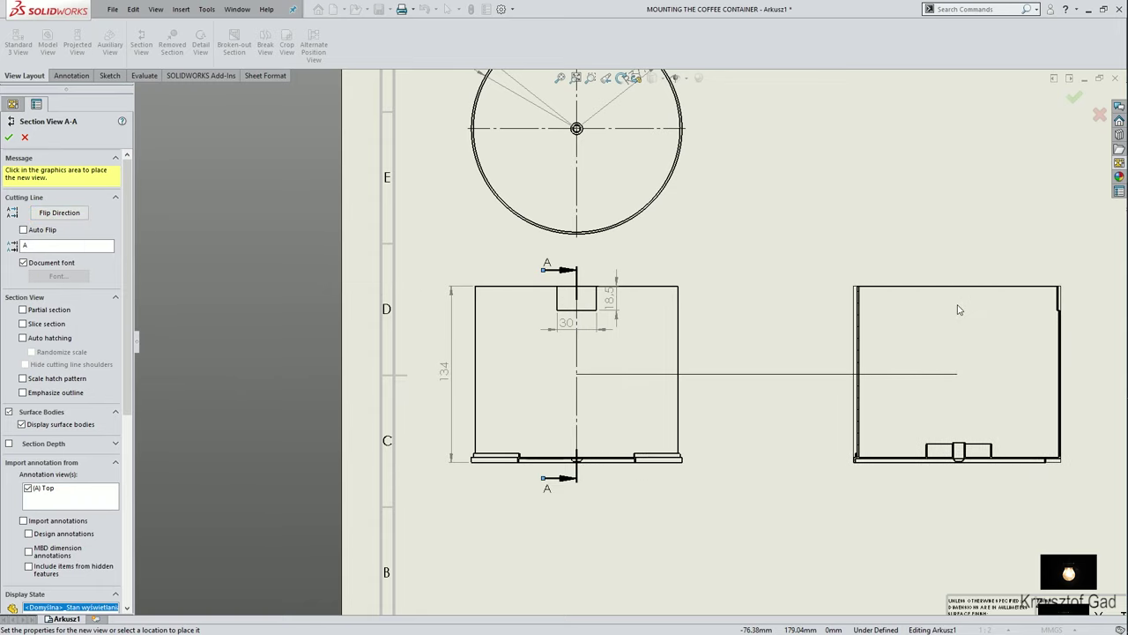
pyautogui.click(959, 310)
pyautogui.scroll(-2, 626, 448)
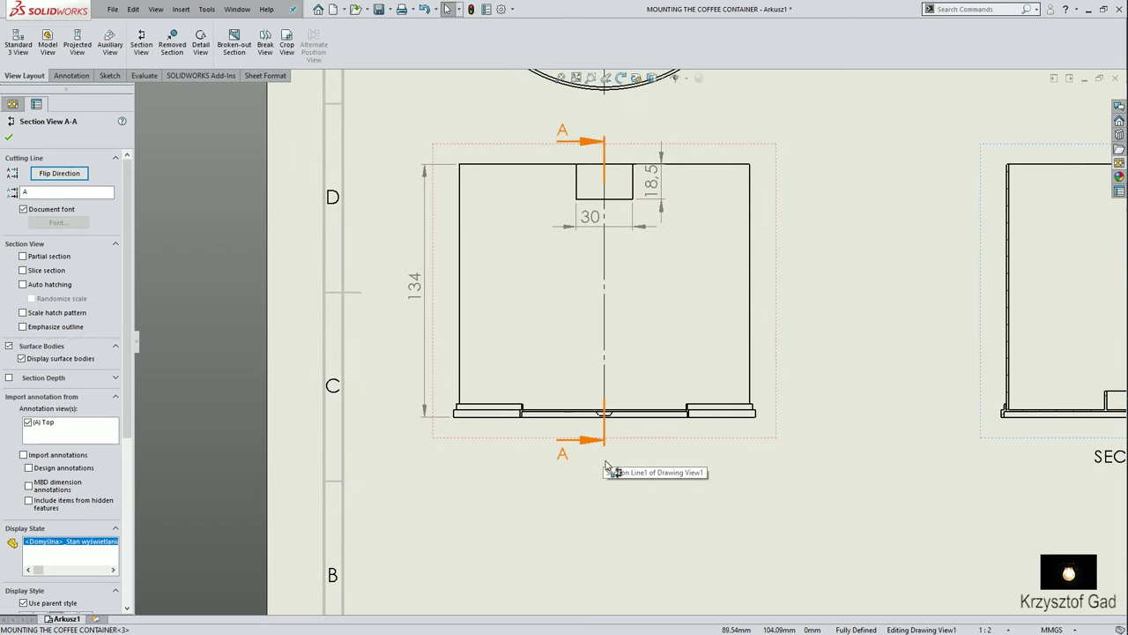
# Adjust the length of cutting line A-A on the front view.
pyautogui.click(606, 465)
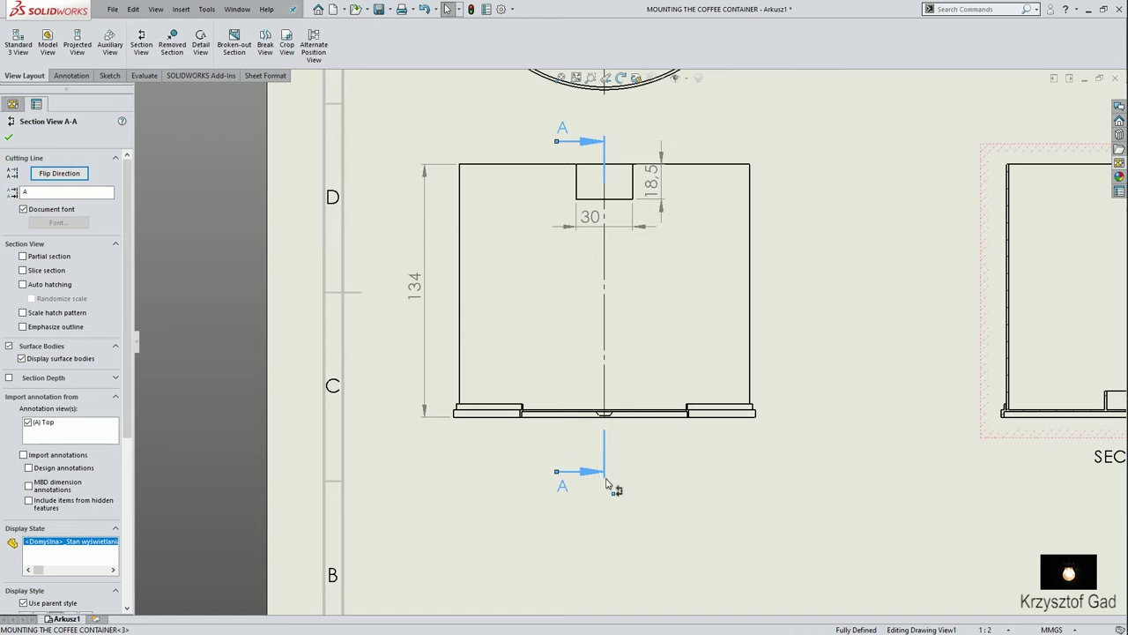
pyautogui.scroll(2, 590, 300)
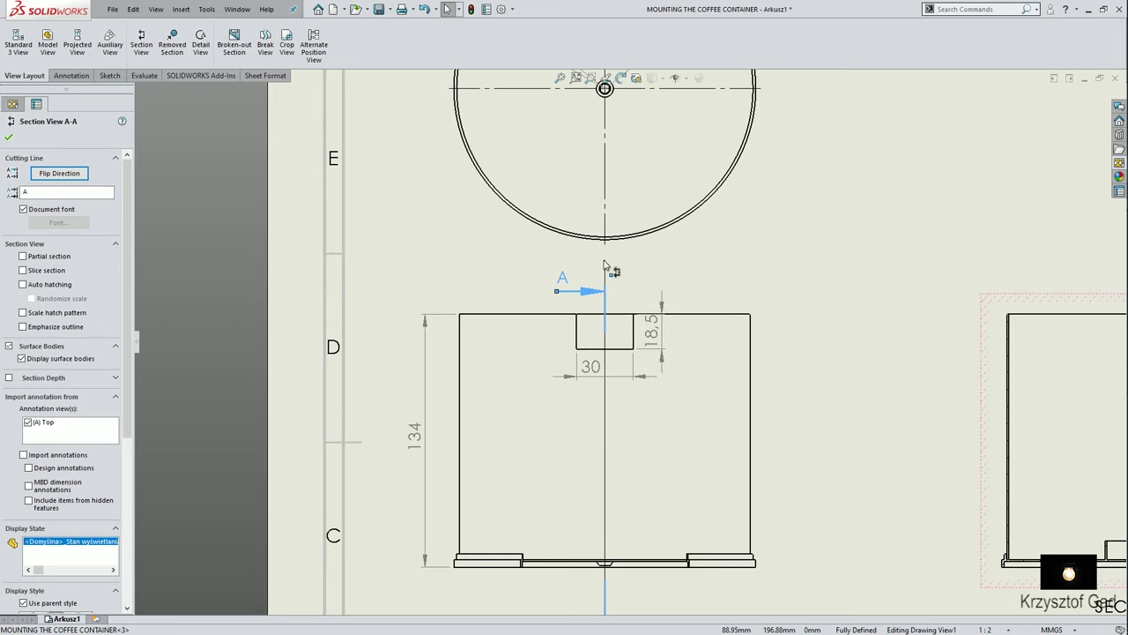
pyautogui.click(604, 267)
pyautogui.click(969, 379)
pyautogui.scroll(1, 667, 295)
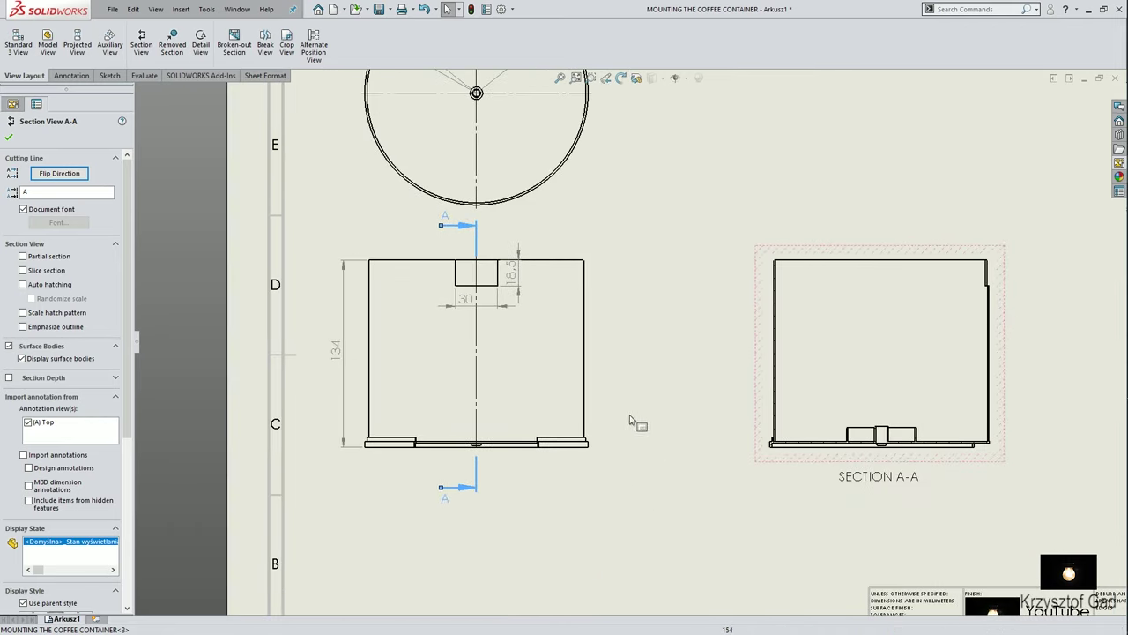
pyautogui.scroll(1, 643, 461)
# Add a vertical centerline between Section A-A's left and right side edges.
pyautogui.click(641, 459)
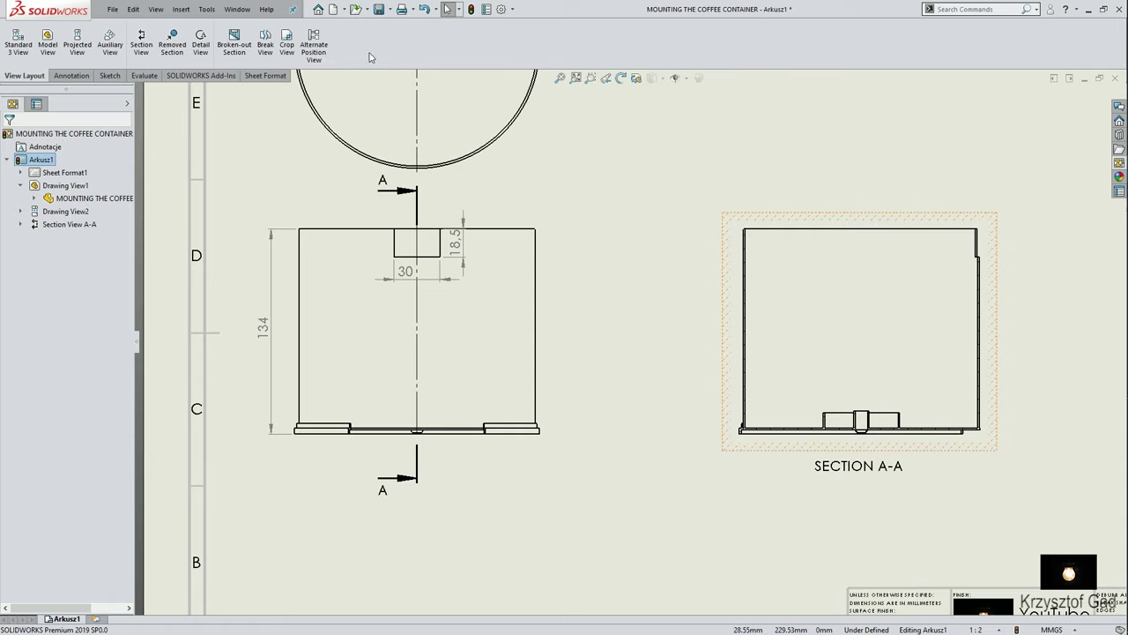
pyautogui.scroll(-2, 705, 300)
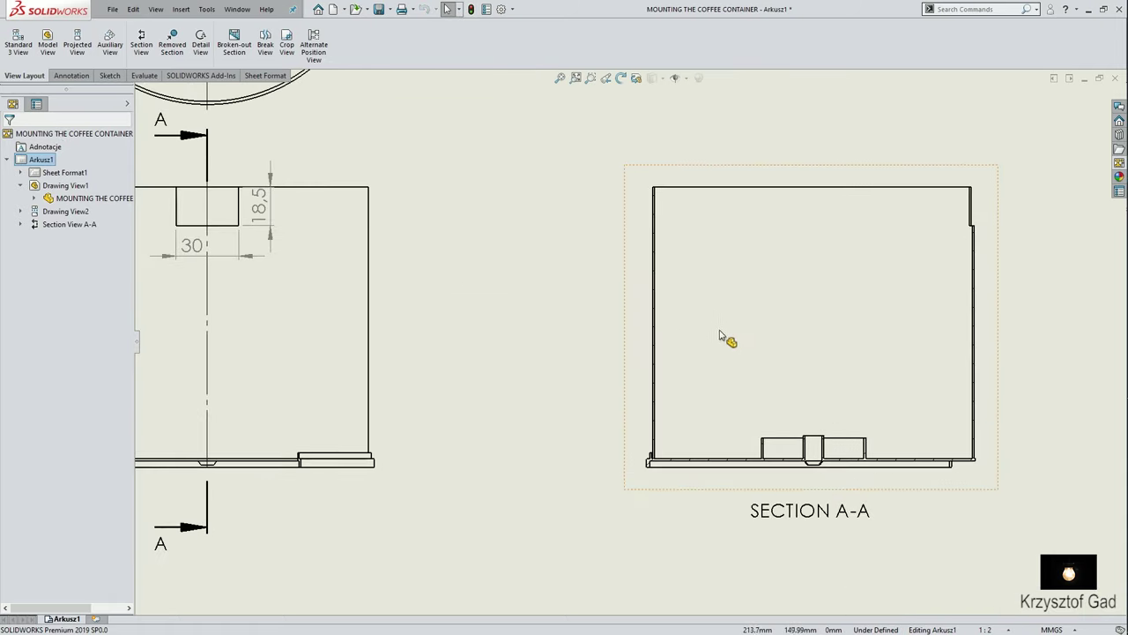
pyautogui.click(72, 76)
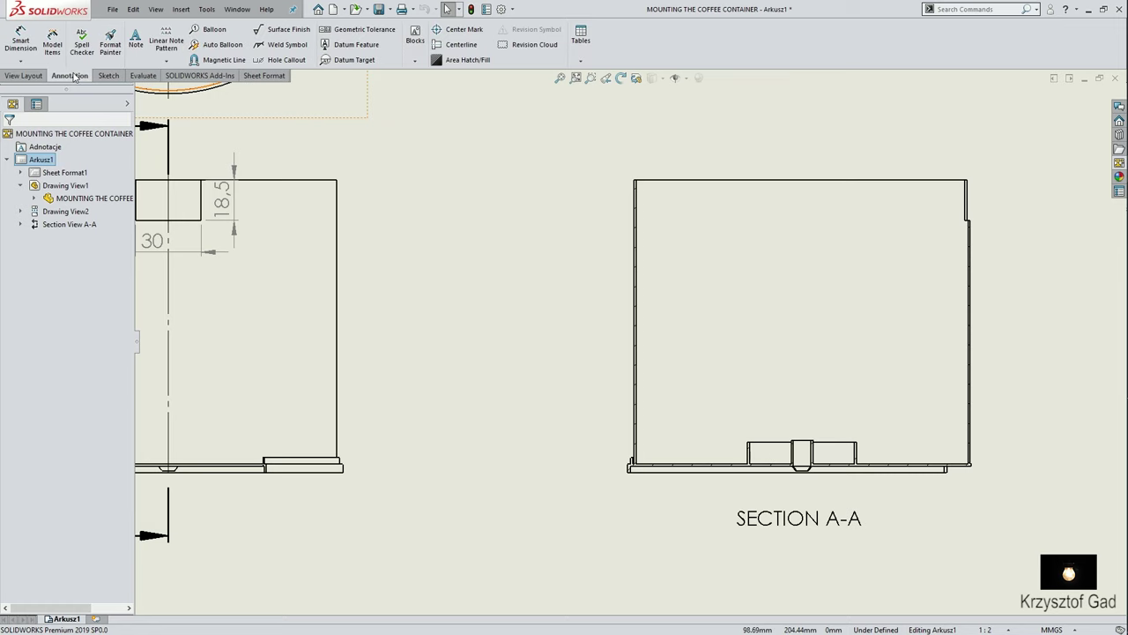
pyautogui.click(462, 44)
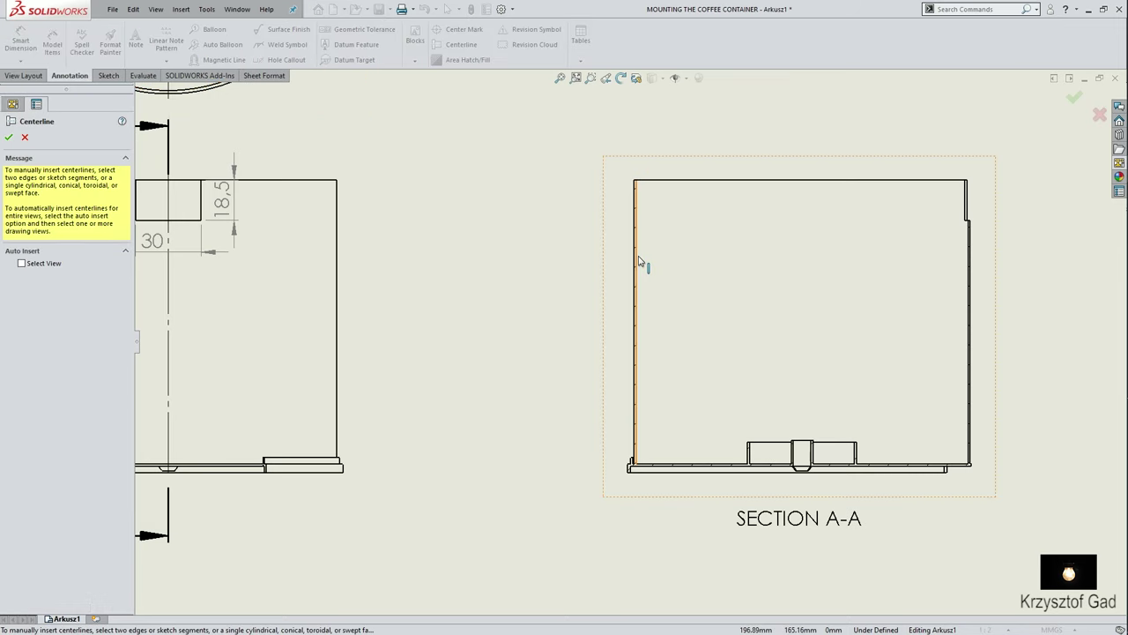
pyautogui.click(639, 263)
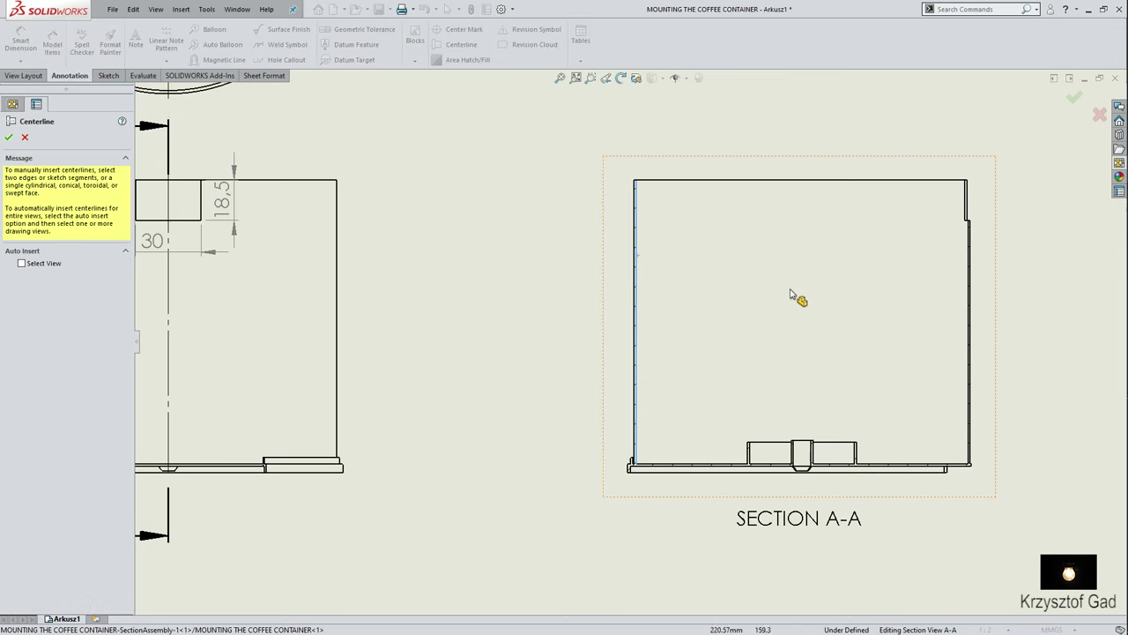
pyautogui.click(969, 328)
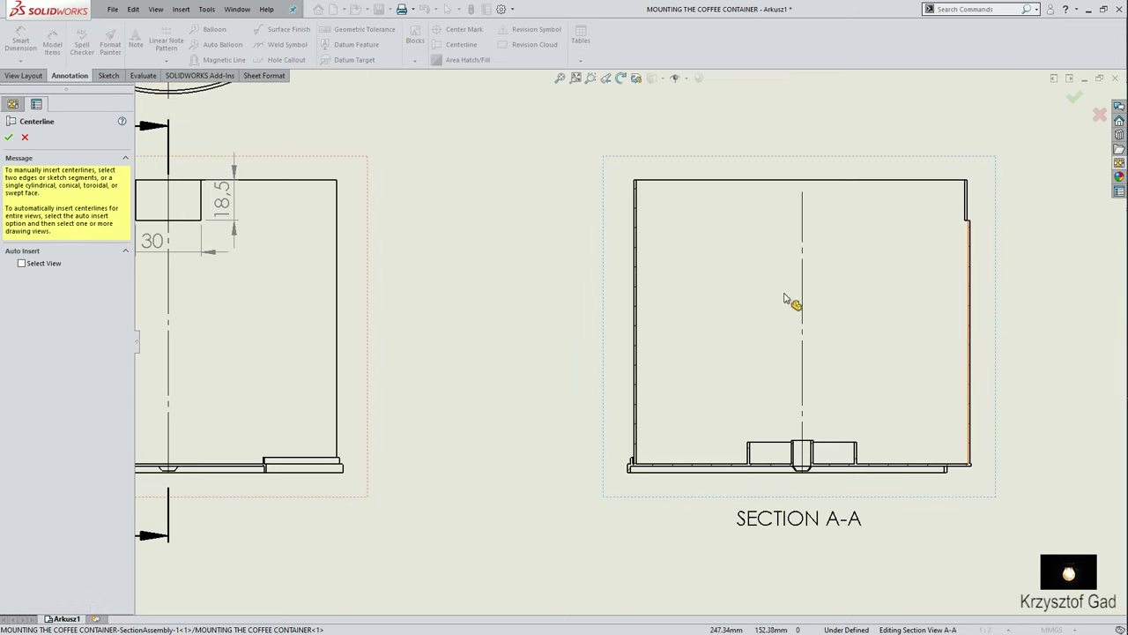
pyautogui.click(10, 138)
# Dimension the overall ⌀152 wall width above Section A-A.
pyautogui.press('d')
pyautogui.scroll(-5, 574, 238)
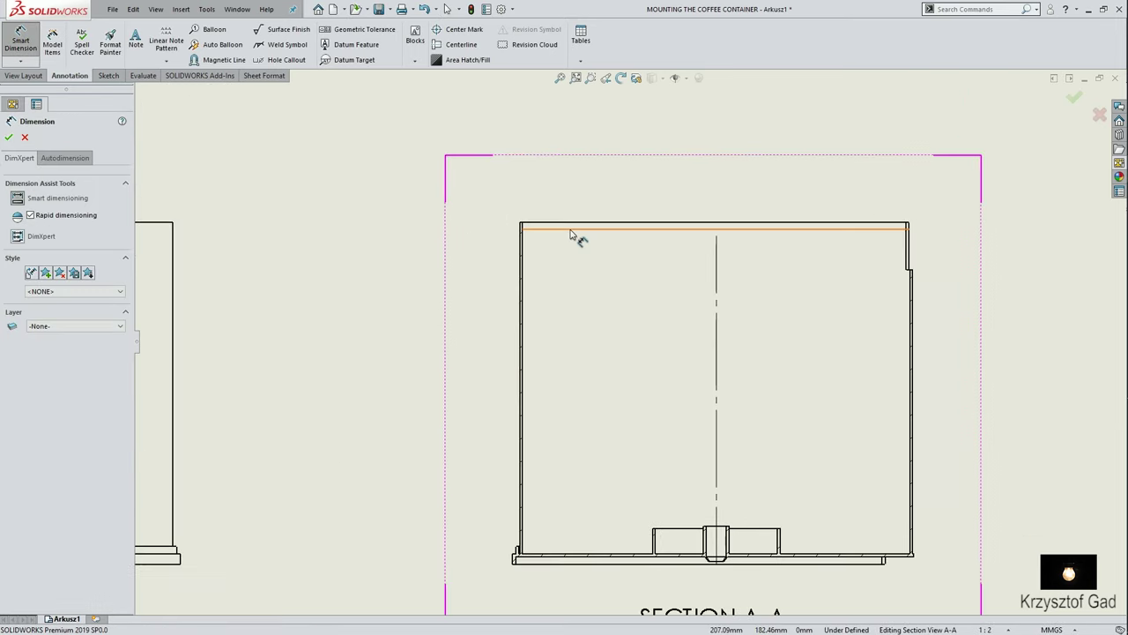
pyautogui.click(514, 346)
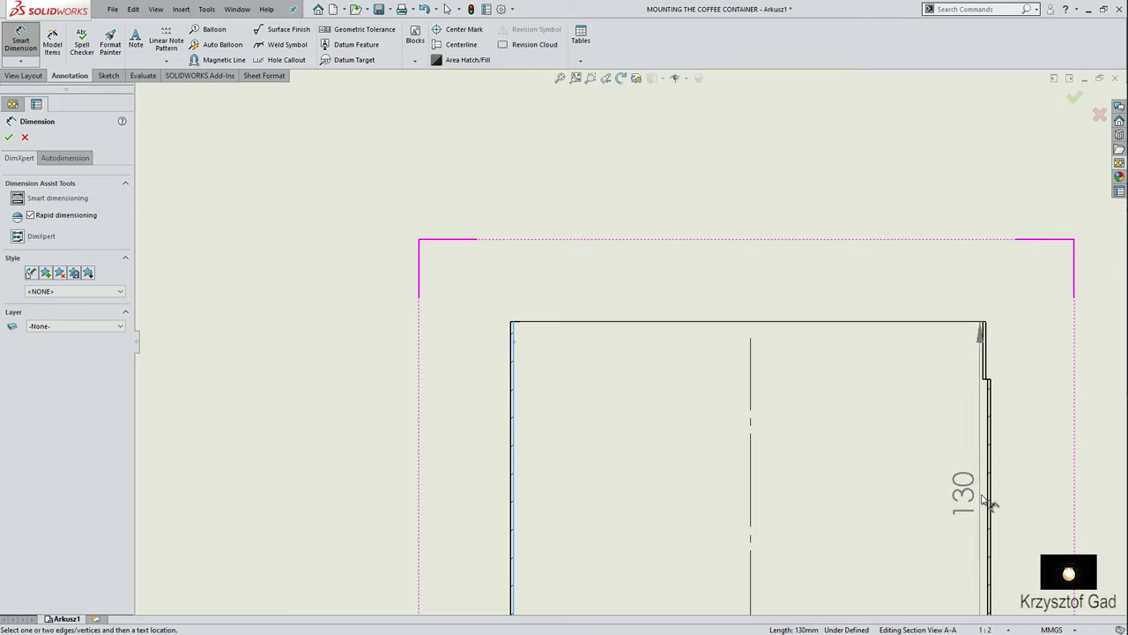
pyautogui.click(989, 499)
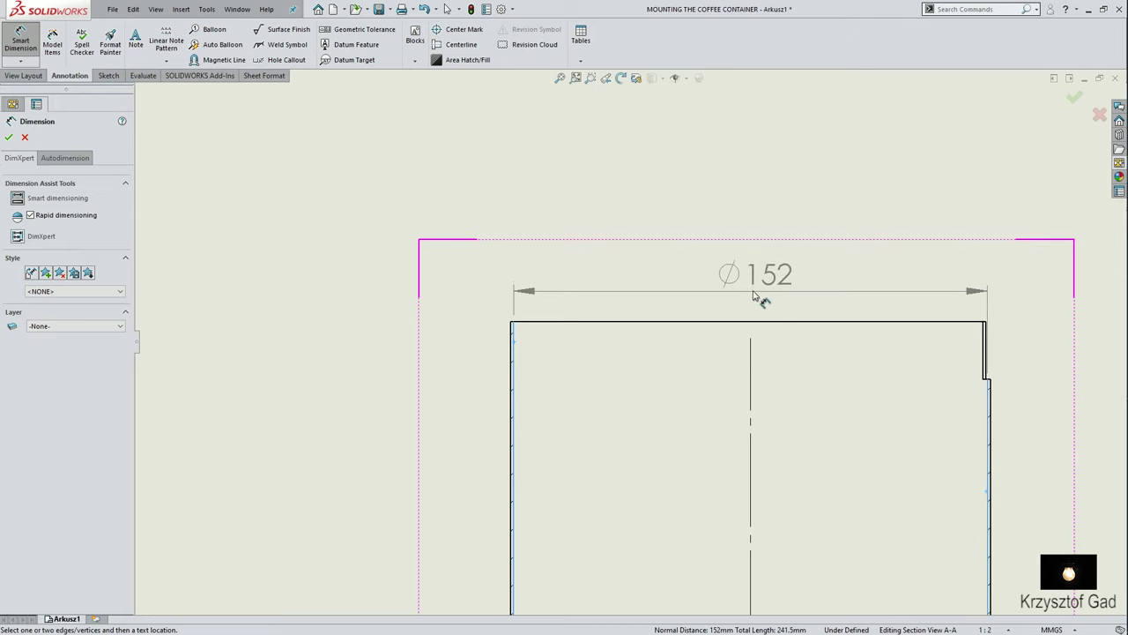
pyautogui.click(748, 291)
# Add ⌀48 and ⌀50 boss ring diameters above the section, with break lines on ⌀50.
pyautogui.scroll(3, 749, 304)
pyautogui.scroll(-3, 583, 366)
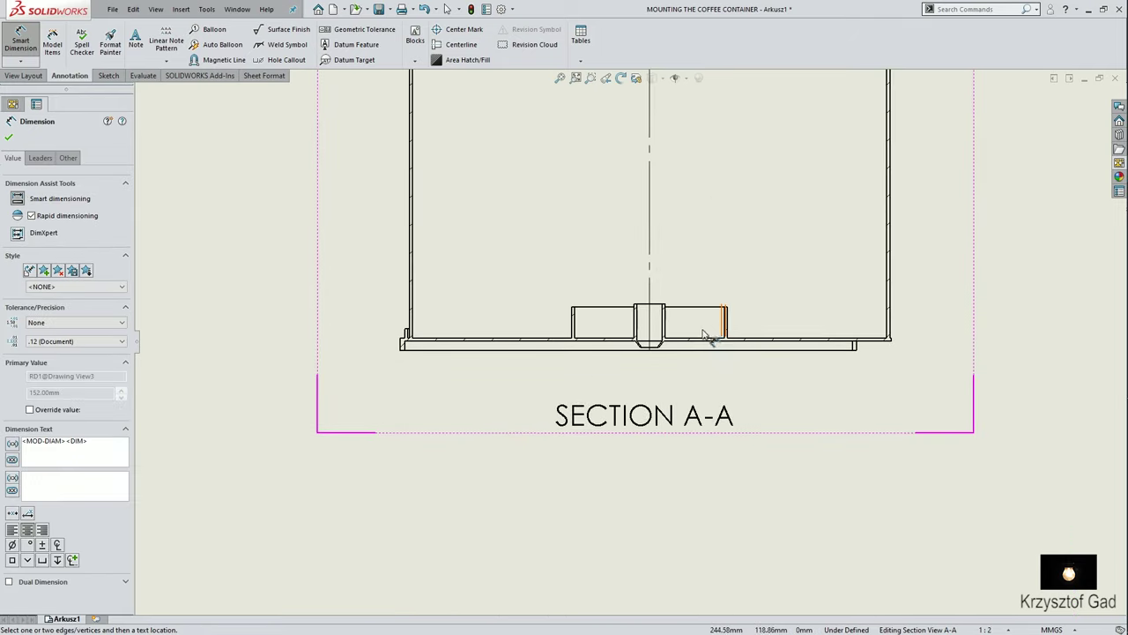
pyautogui.scroll(-2, 583, 365)
pyautogui.scroll(-2, 584, 366)
pyautogui.click(565, 367)
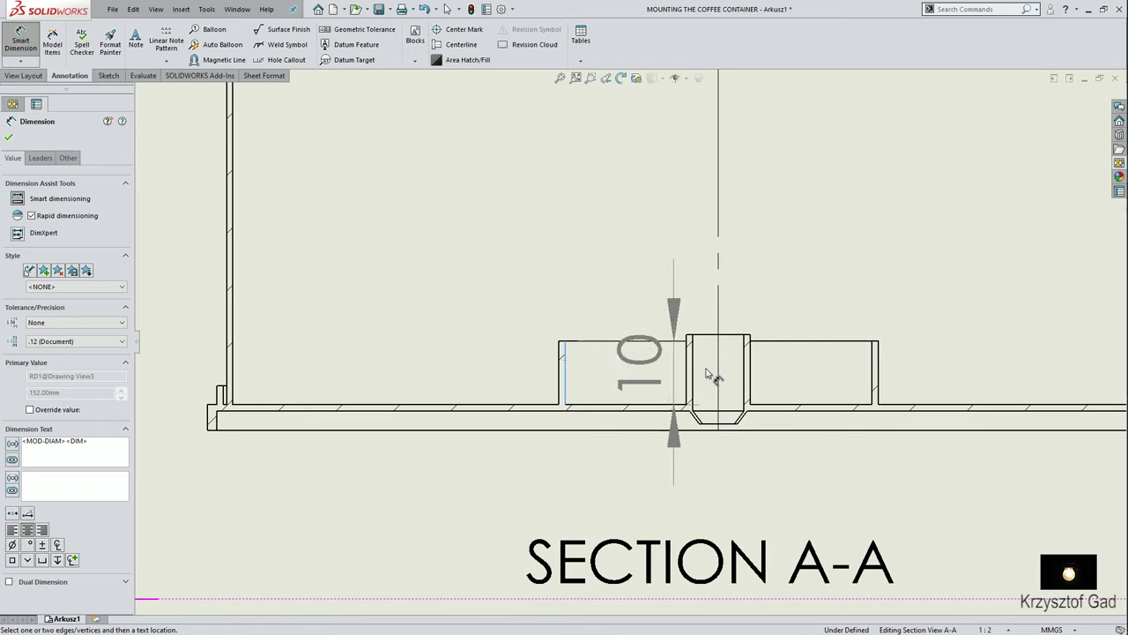
pyautogui.click(874, 379)
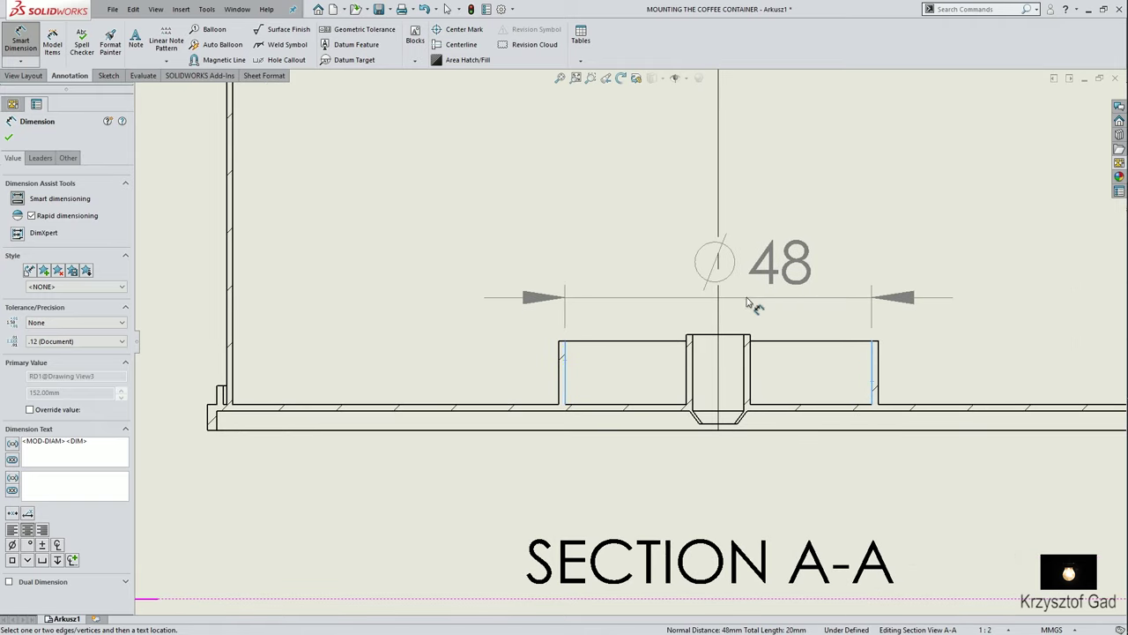
pyautogui.click(781, 272)
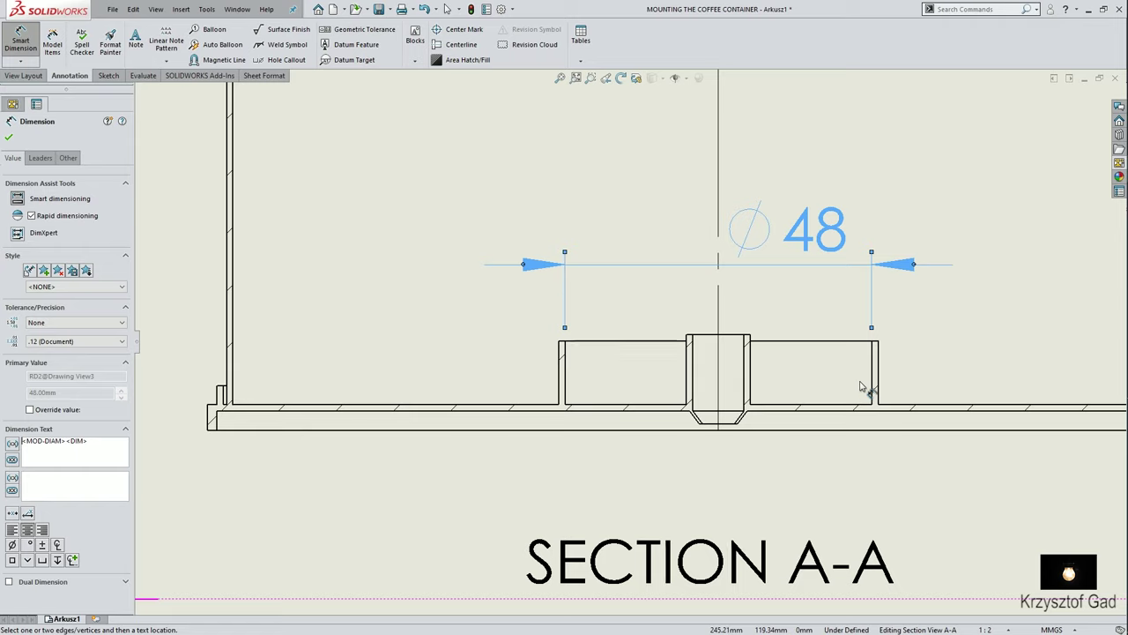
pyautogui.click(880, 385)
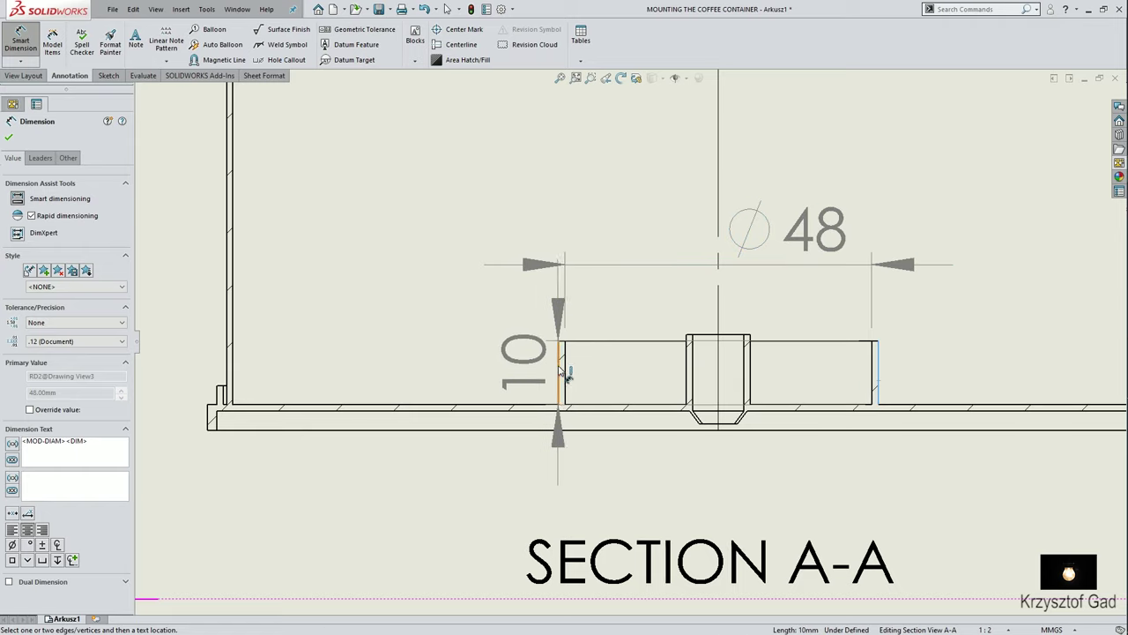
pyautogui.click(559, 359)
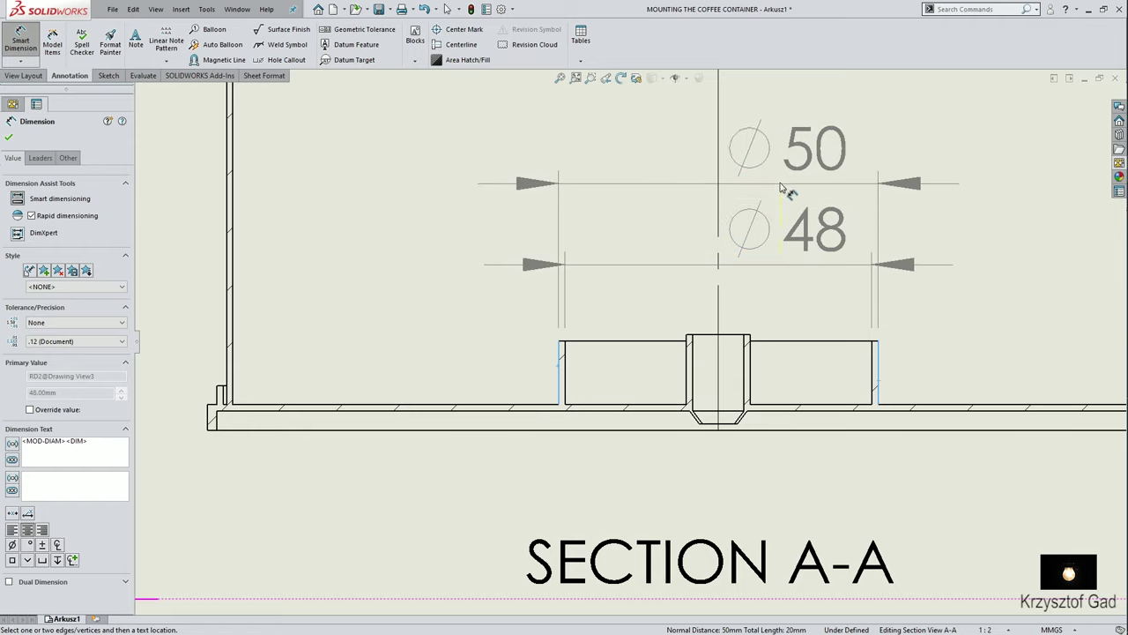
pyautogui.click(781, 183)
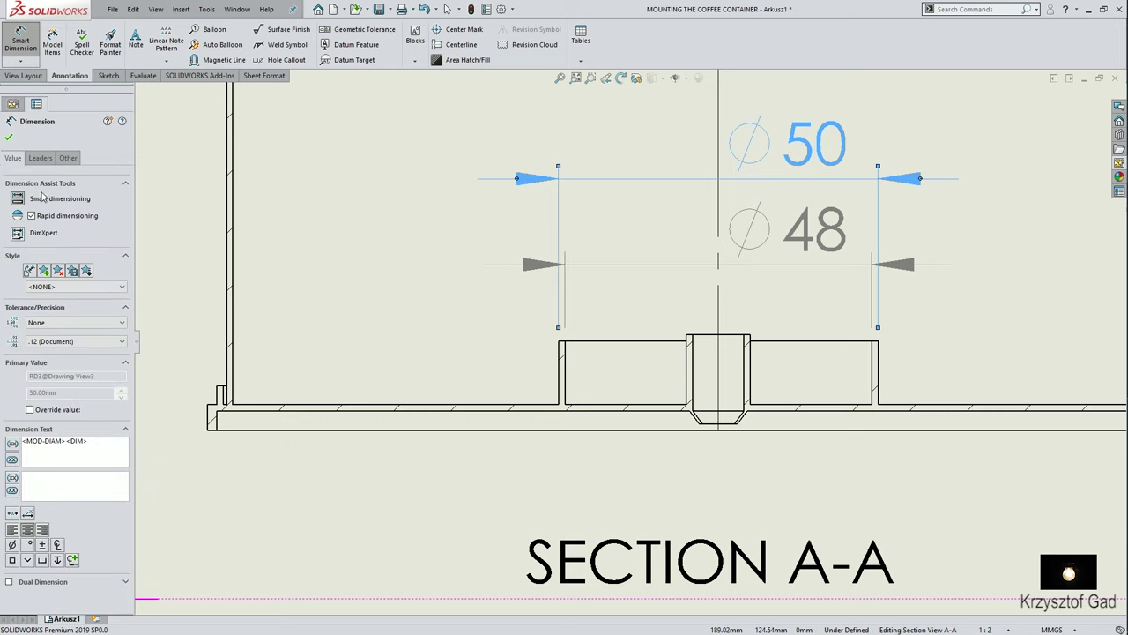
pyautogui.click(49, 160)
pyautogui.click(33, 434)
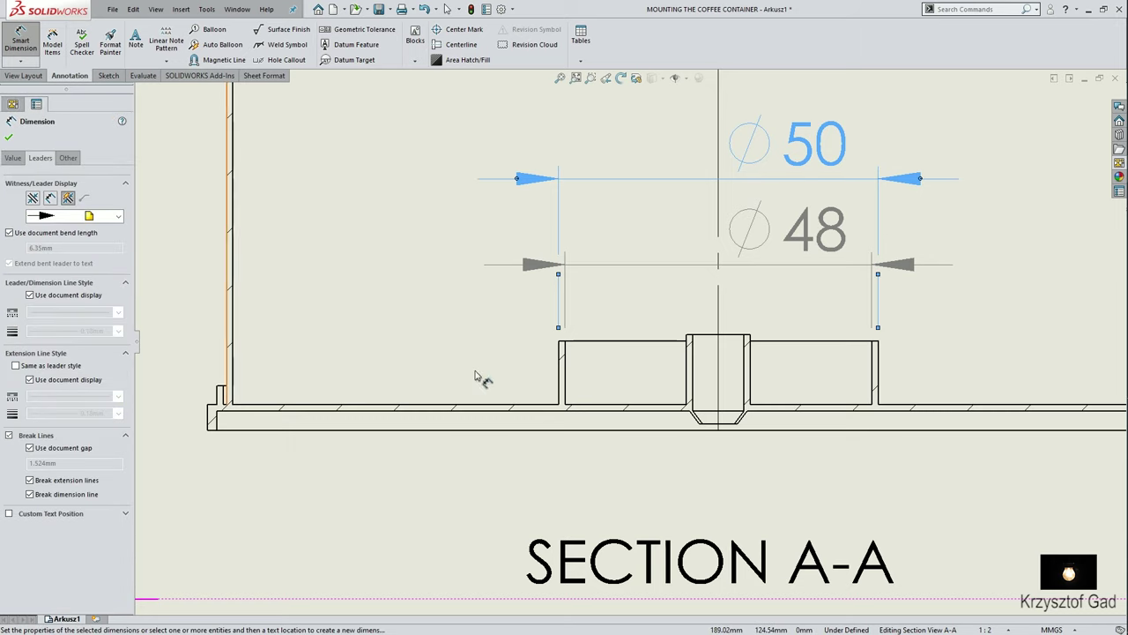
# Add ⌀8 hole and ⌀10 hub diameters below the section, with break lines on ⌀10.
pyautogui.click(693, 389)
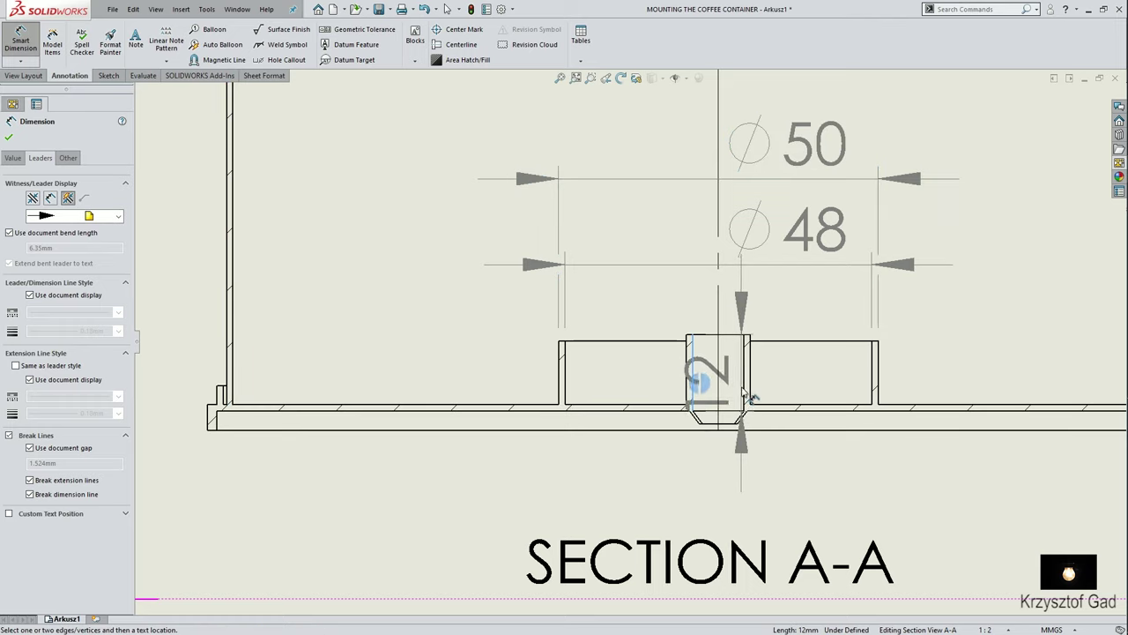
pyautogui.click(744, 389)
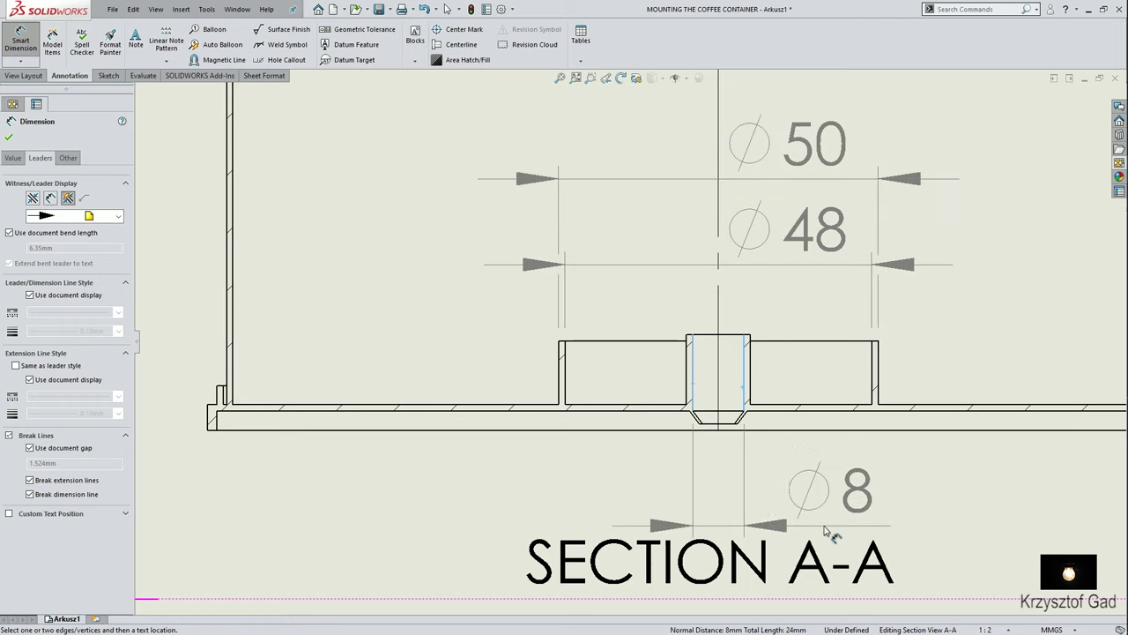
pyautogui.click(850, 528)
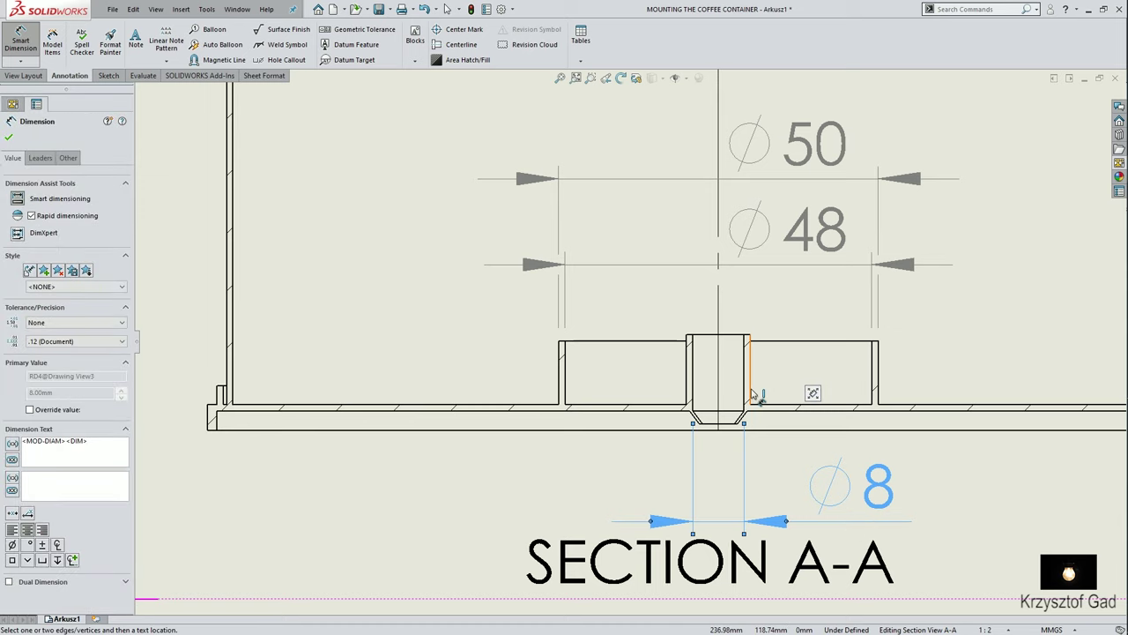
pyautogui.click(750, 390)
pyautogui.click(692, 388)
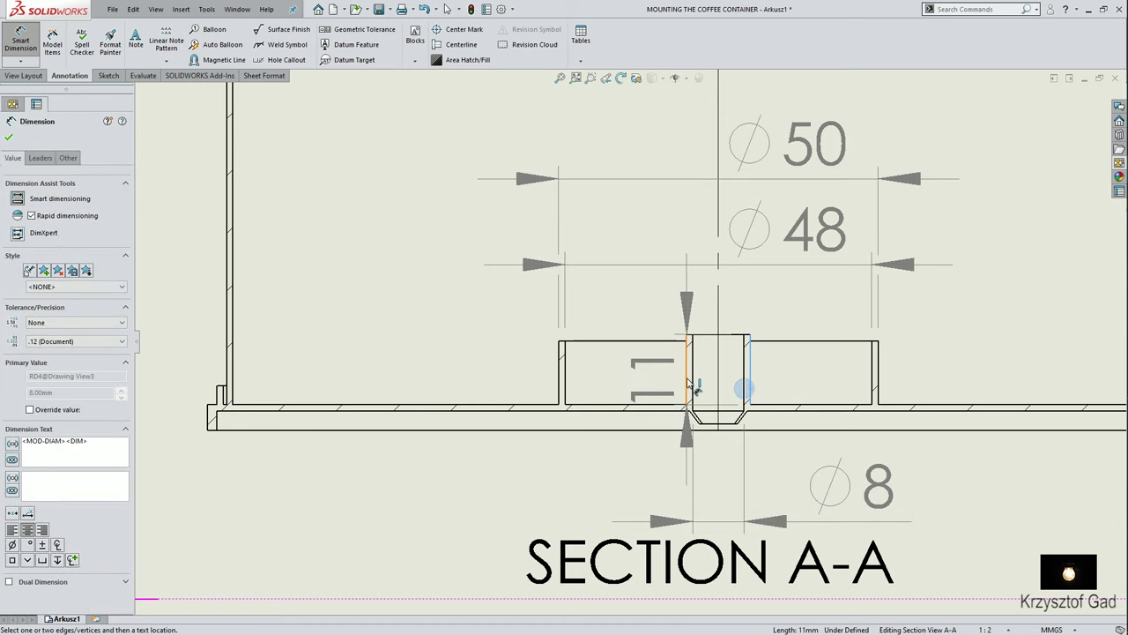
pyautogui.scroll(2, 749, 415)
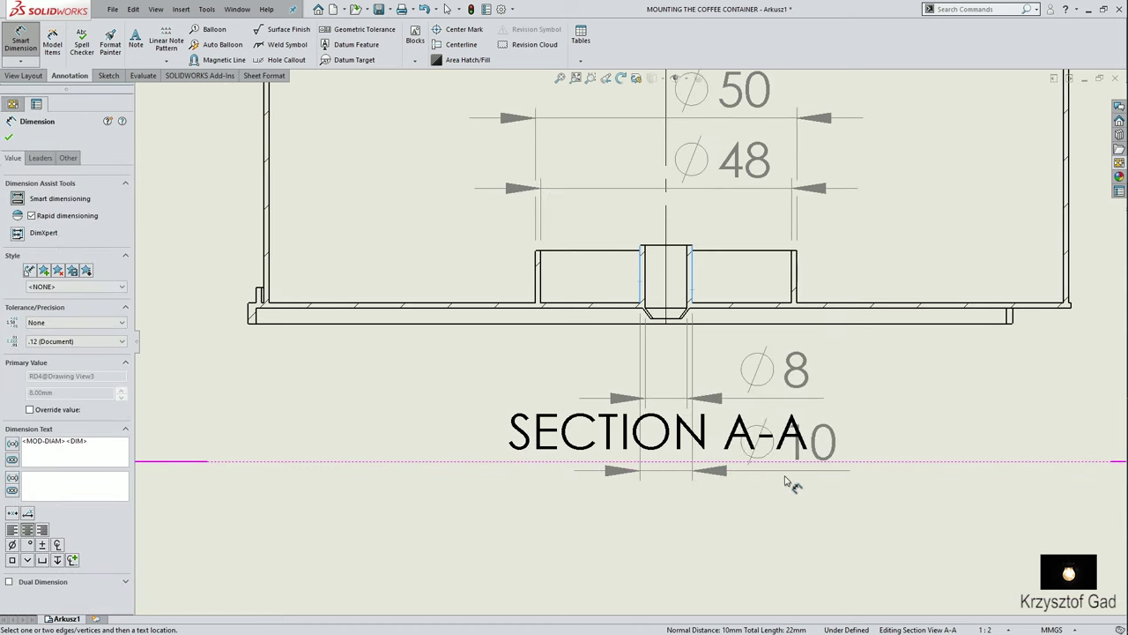
pyautogui.click(786, 483)
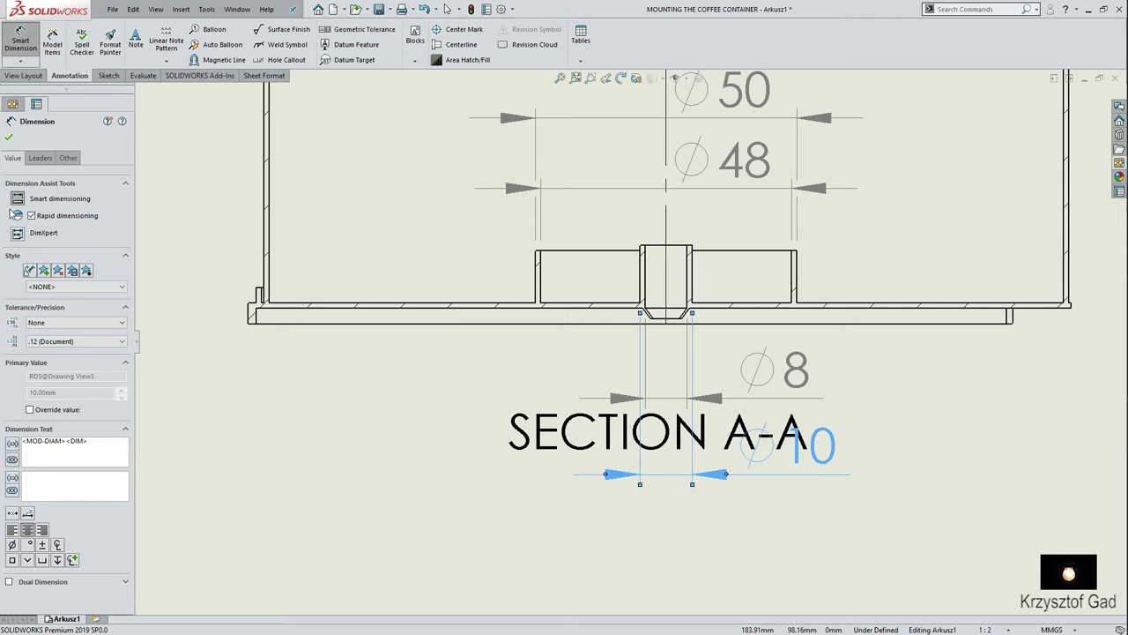
pyautogui.click(41, 161)
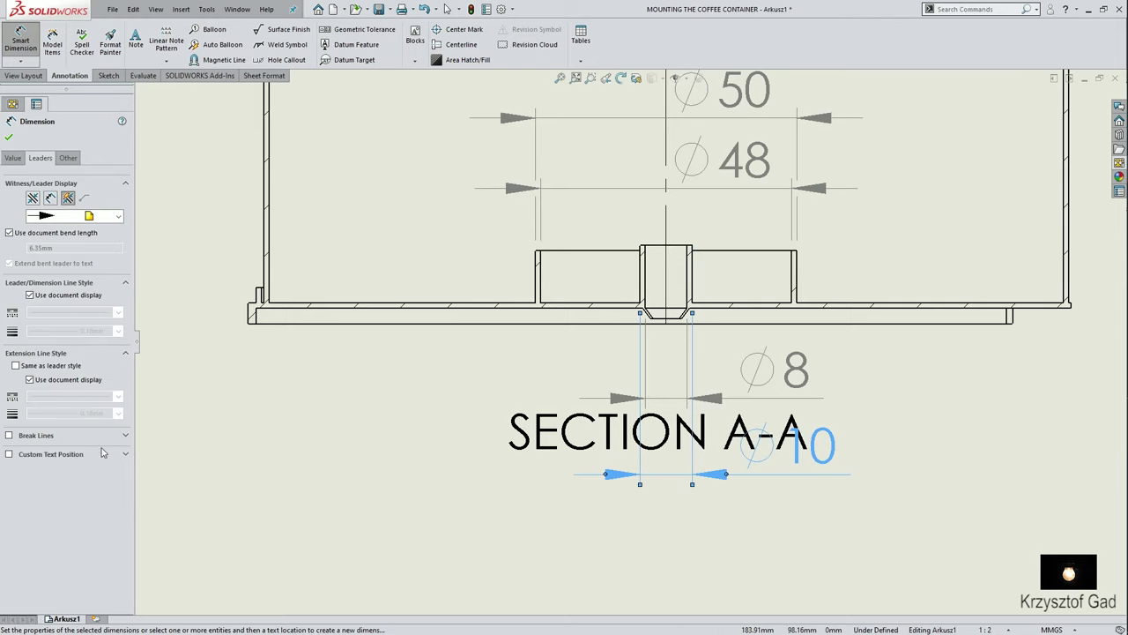
pyautogui.click(27, 438)
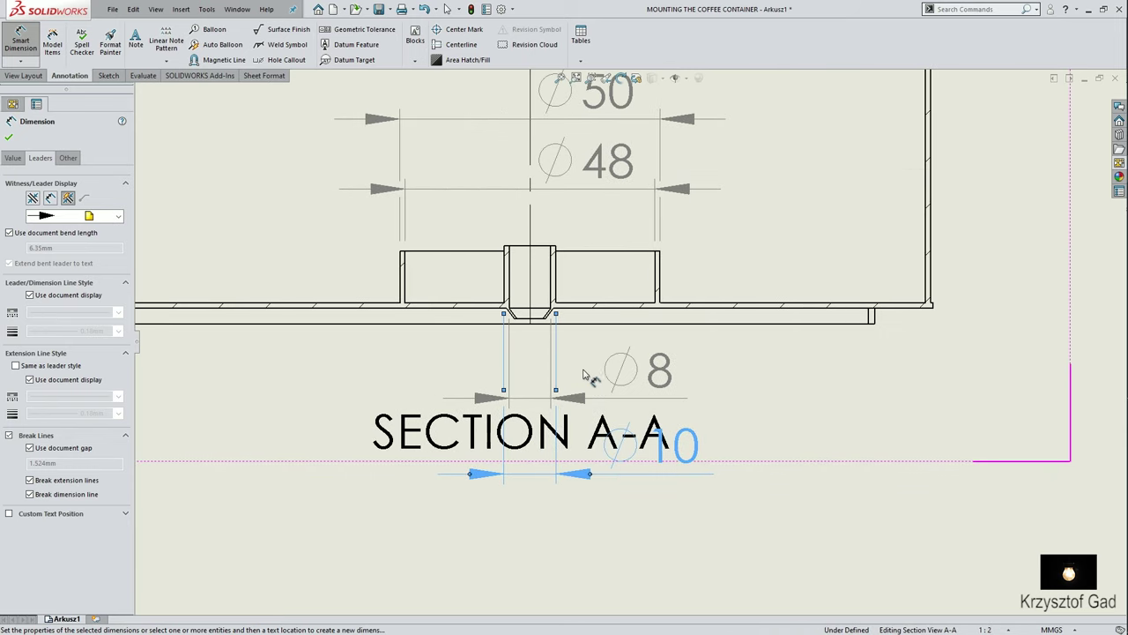
# Stack vertical dimensions 1, 11 and 12 to the right of Section A-A's base.
pyautogui.click(671, 314)
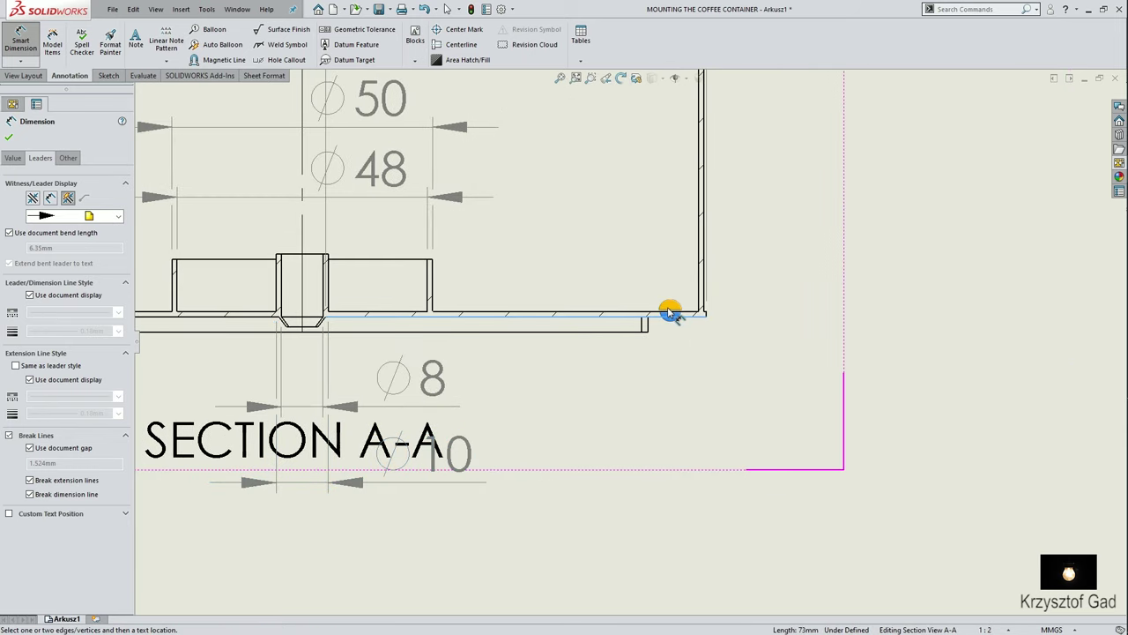
pyautogui.click(633, 317)
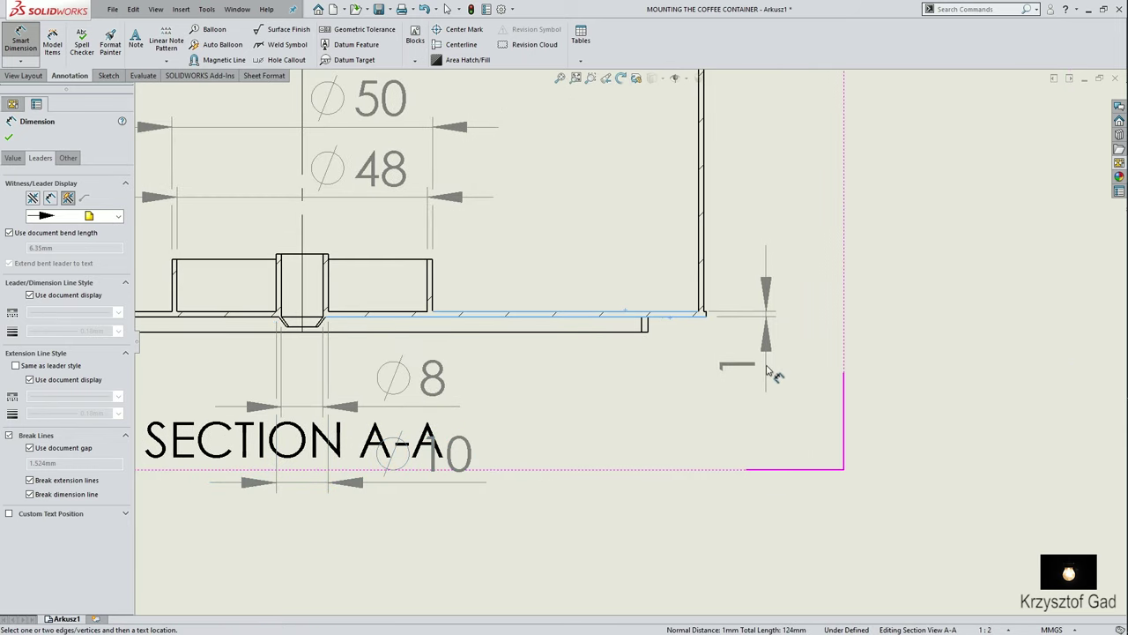
pyautogui.click(767, 374)
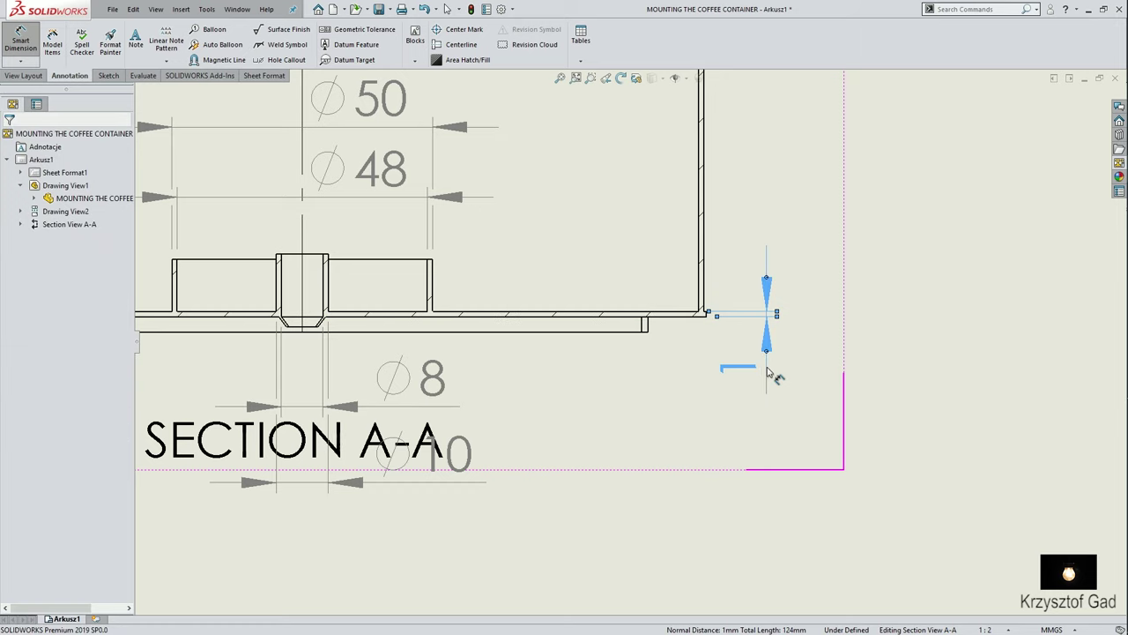
pyautogui.click(498, 317)
pyautogui.click(411, 259)
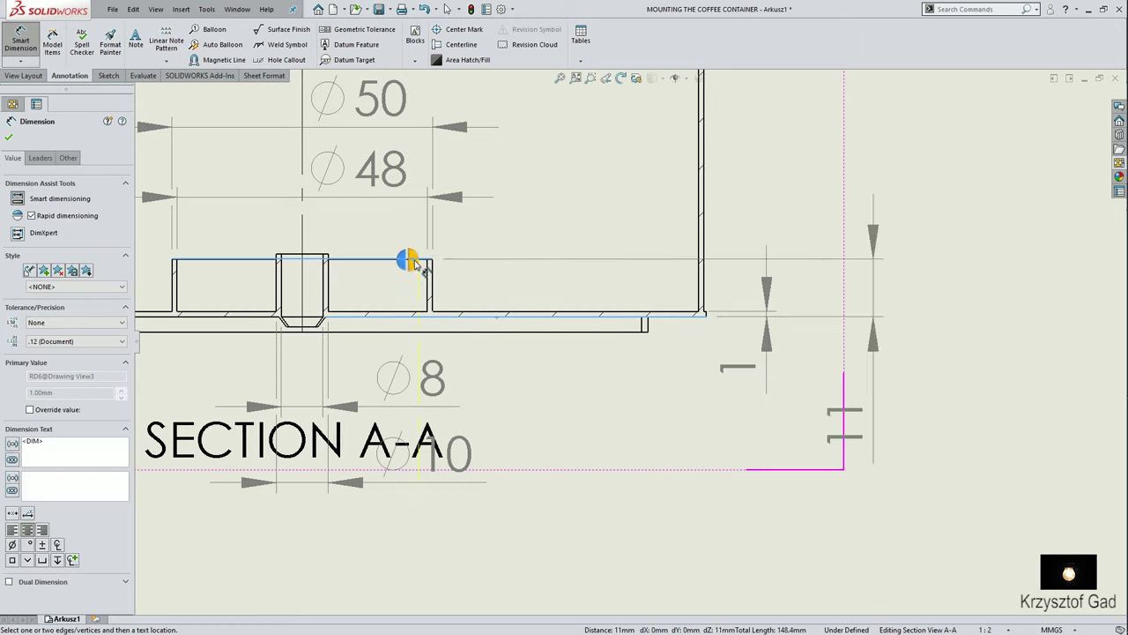
pyautogui.click(844, 385)
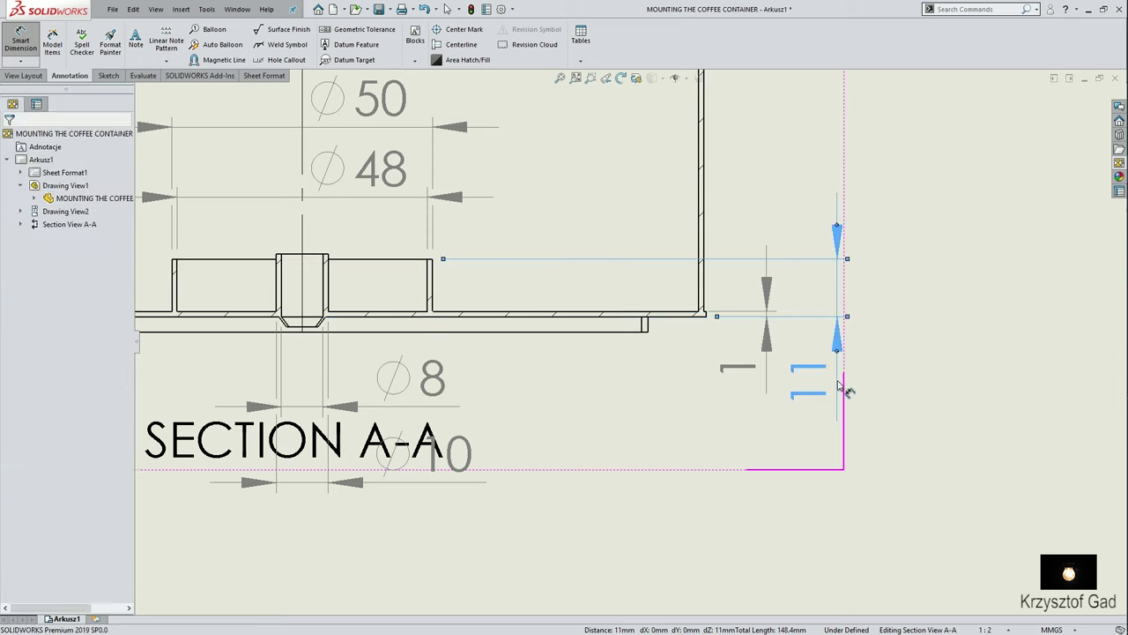
pyautogui.click(360, 321)
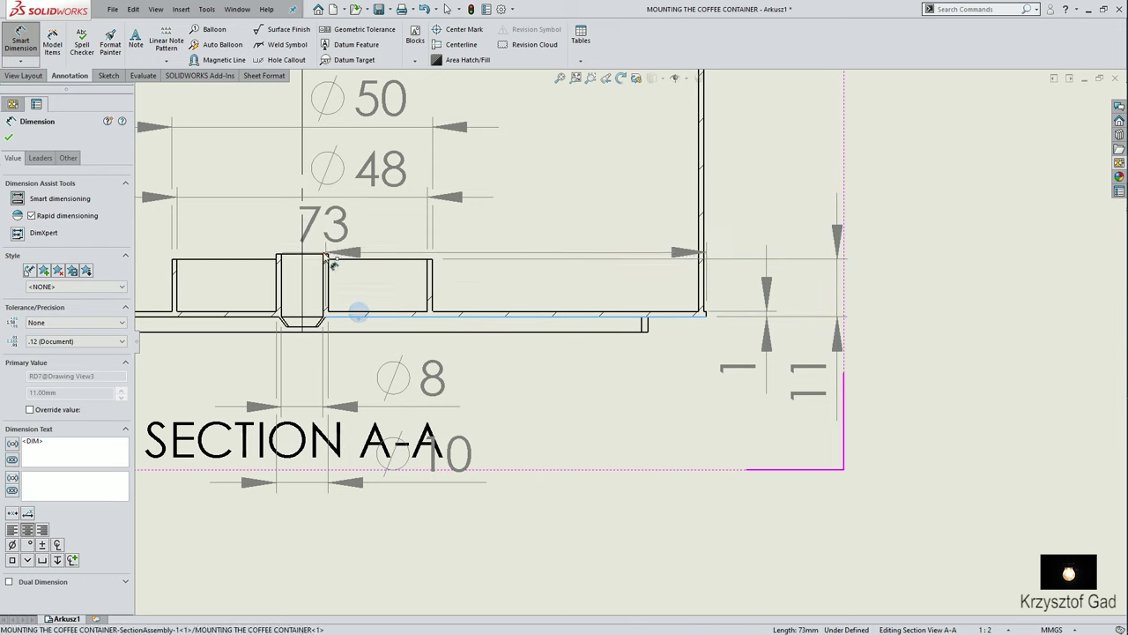
pyautogui.click(324, 256)
pyautogui.click(912, 395)
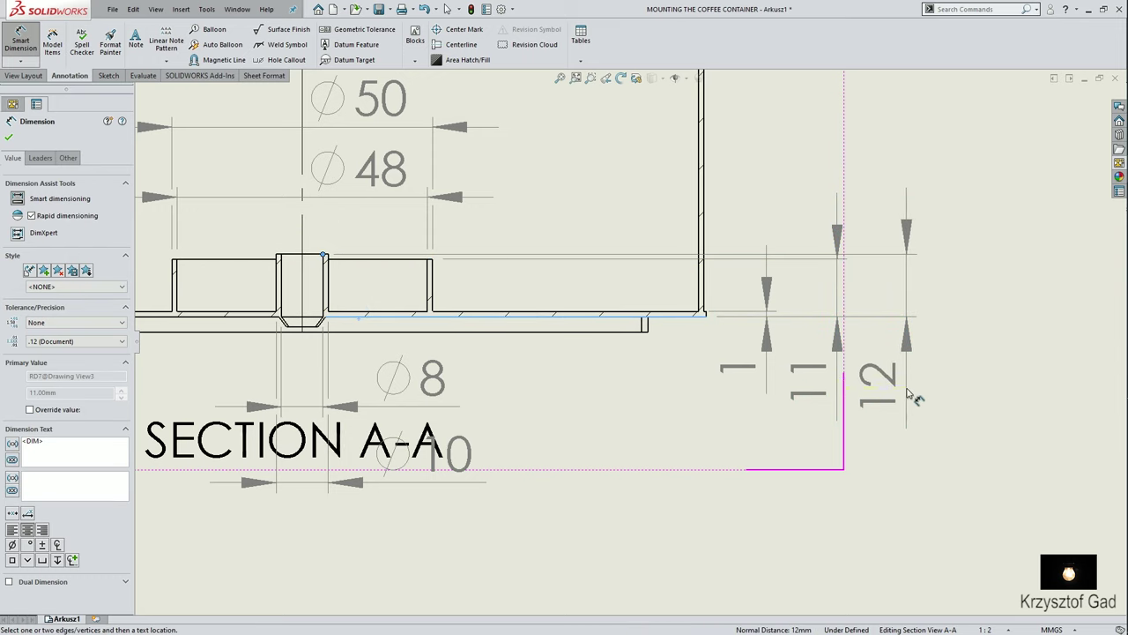
# Turn on break lines for the 12 dimension's extension lines.
pyautogui.press('Escape')
pyautogui.click(908, 392)
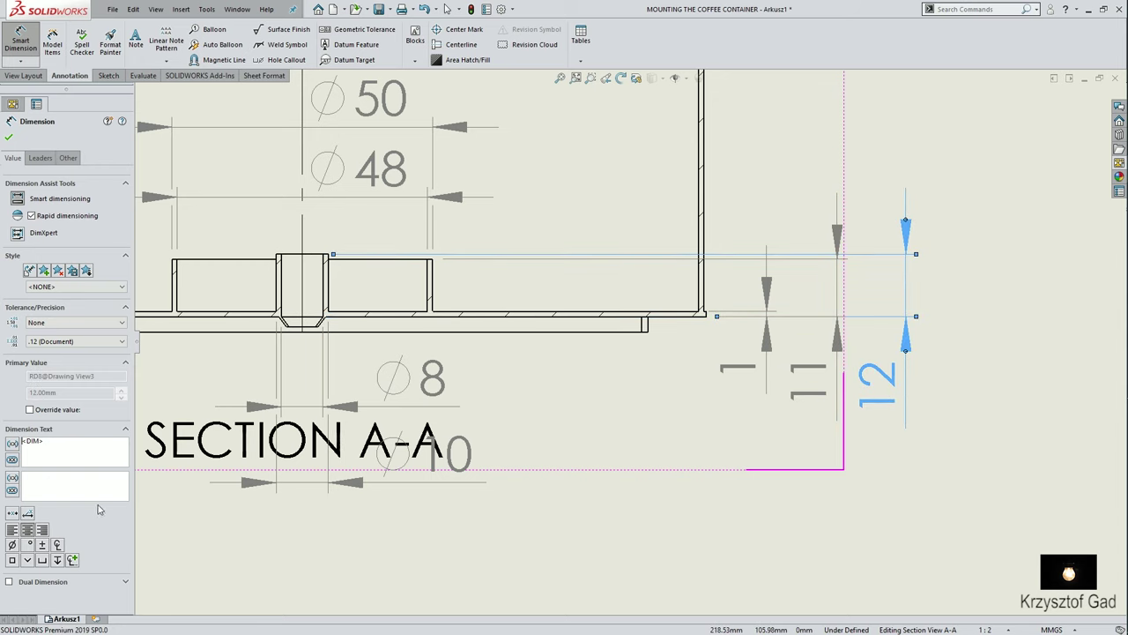
pyautogui.click(38, 159)
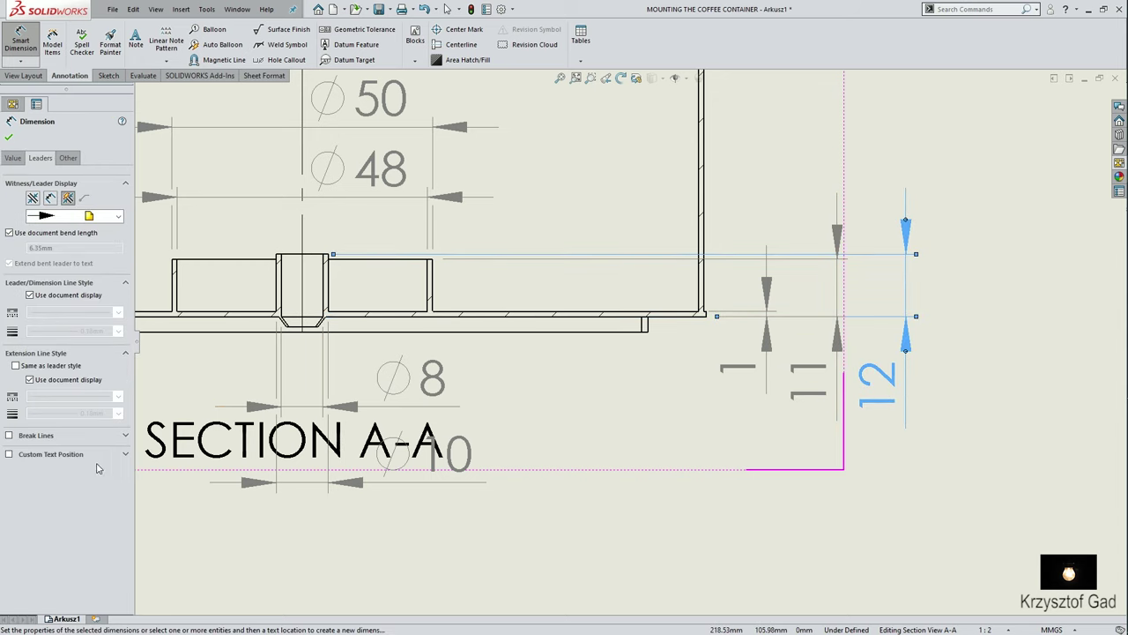
pyautogui.click(33, 438)
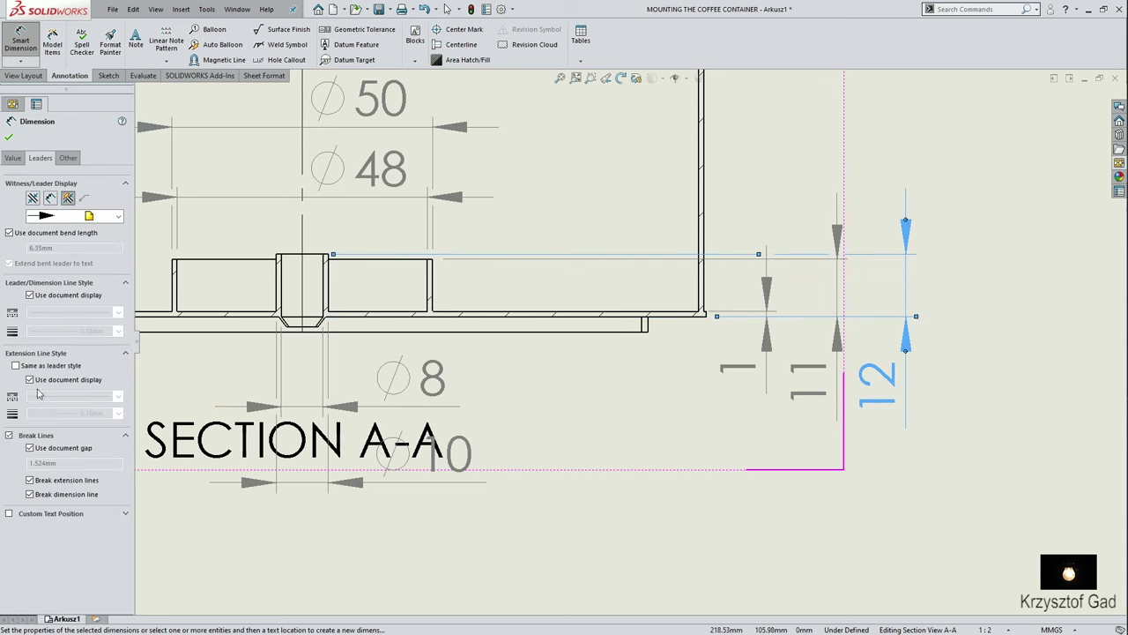
pyautogui.click(10, 137)
# Turn on Break Lines for the 11 dimension's extension lines.
pyautogui.click(843, 348)
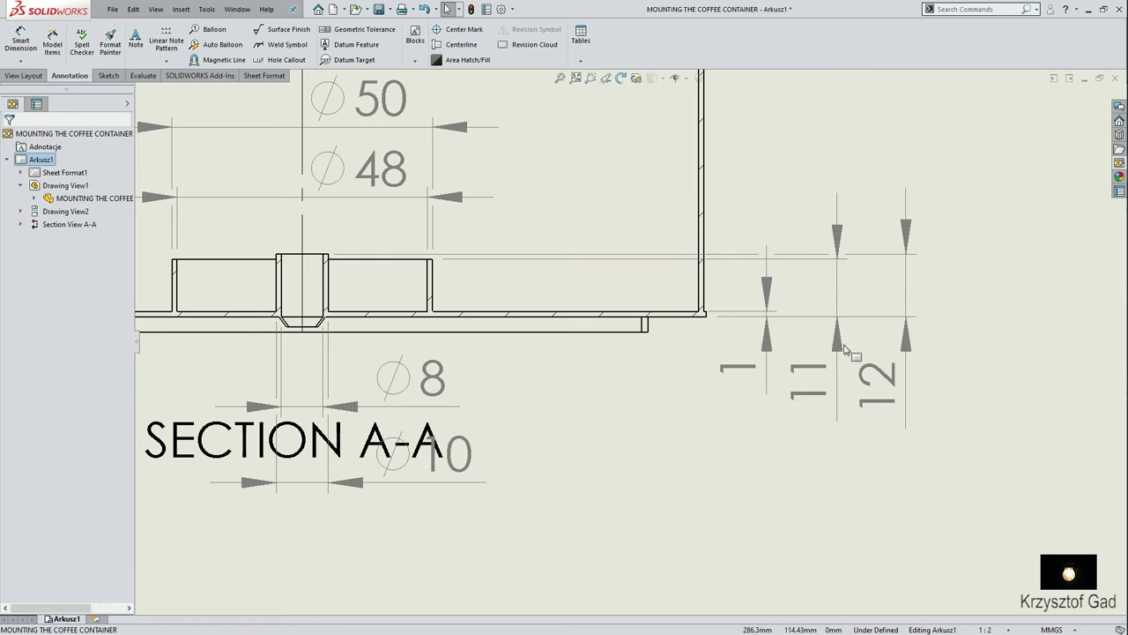
pyautogui.click(843, 348)
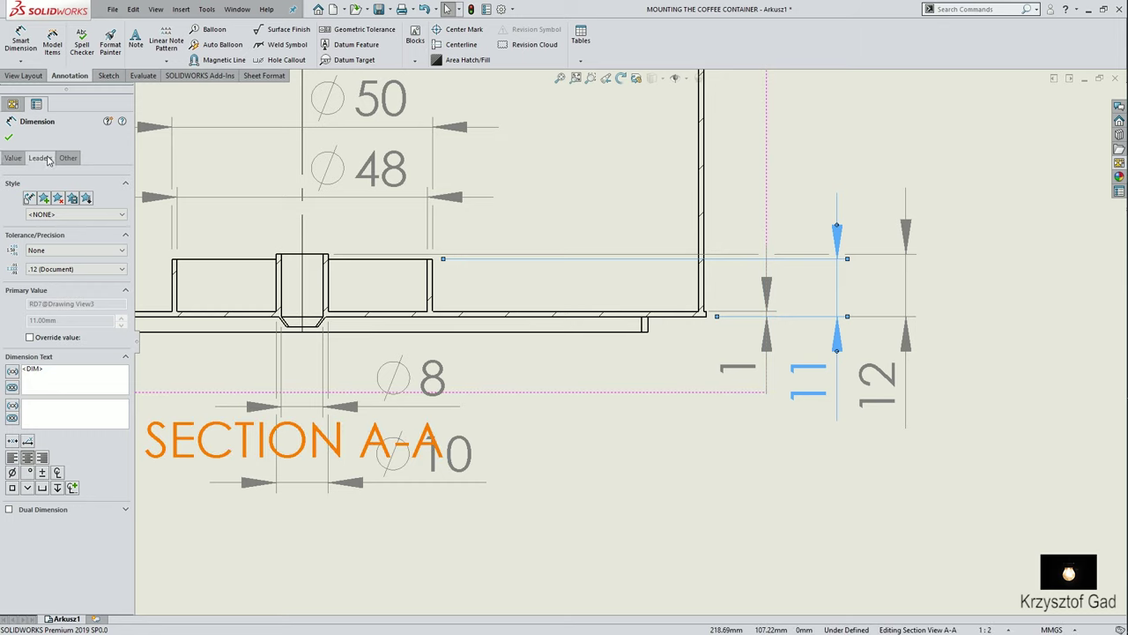
pyautogui.click(48, 159)
pyautogui.click(39, 436)
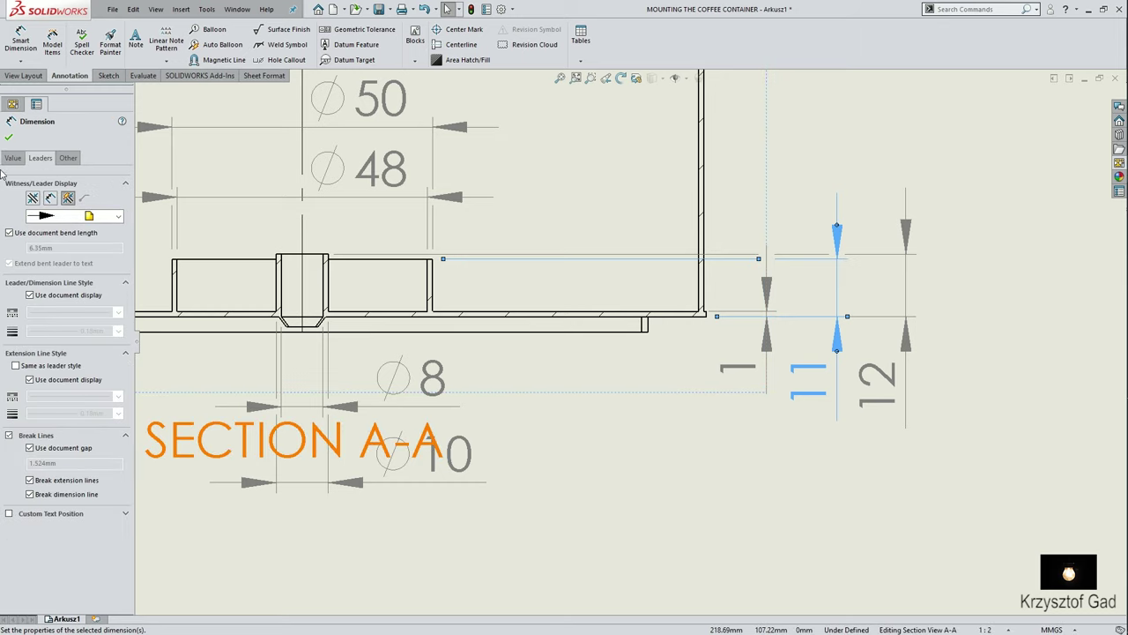
pyautogui.click(9, 138)
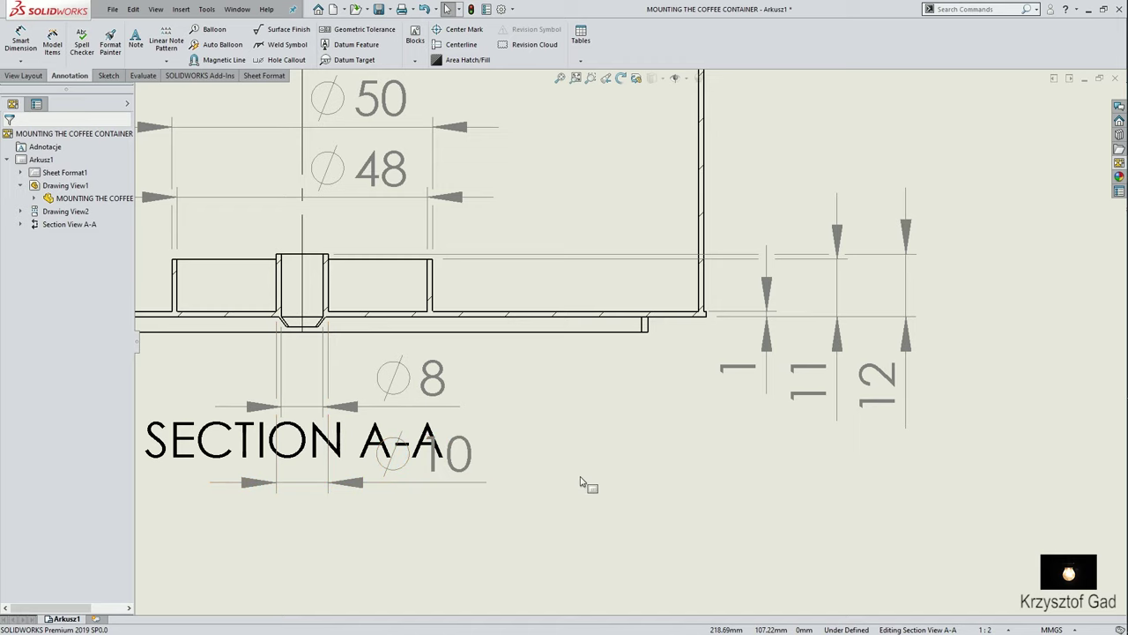
# Move the SECTION A-A label down below the Ø8 and Ø10 dimensions.
pyautogui.scroll(3, 415, 441)
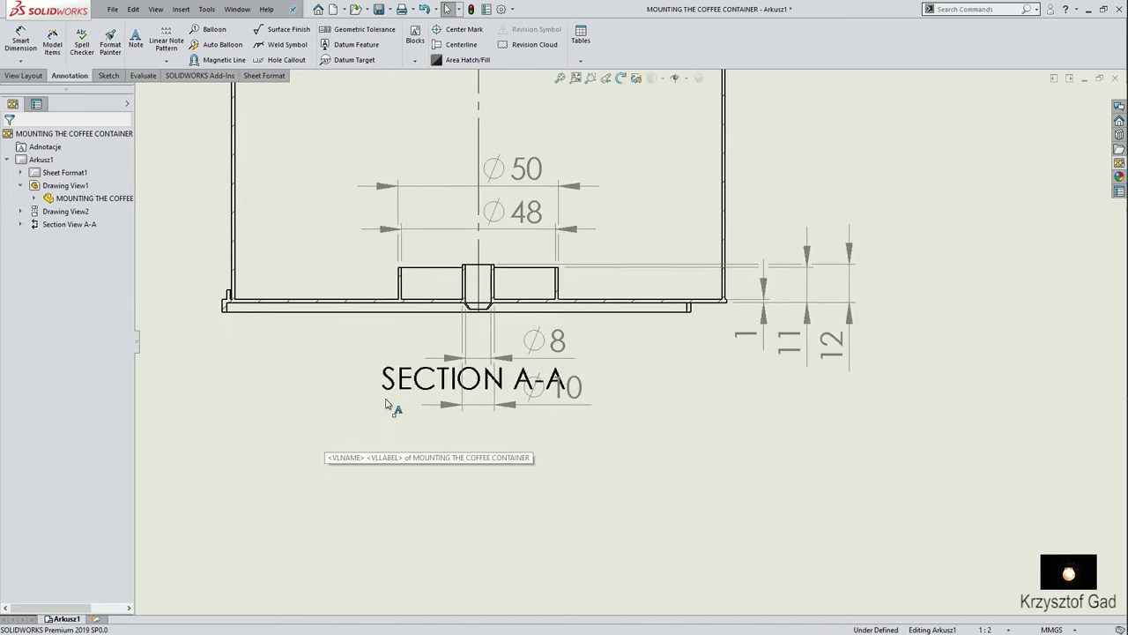
pyautogui.moveTo(401, 377); pyautogui.dragTo(421, 466)
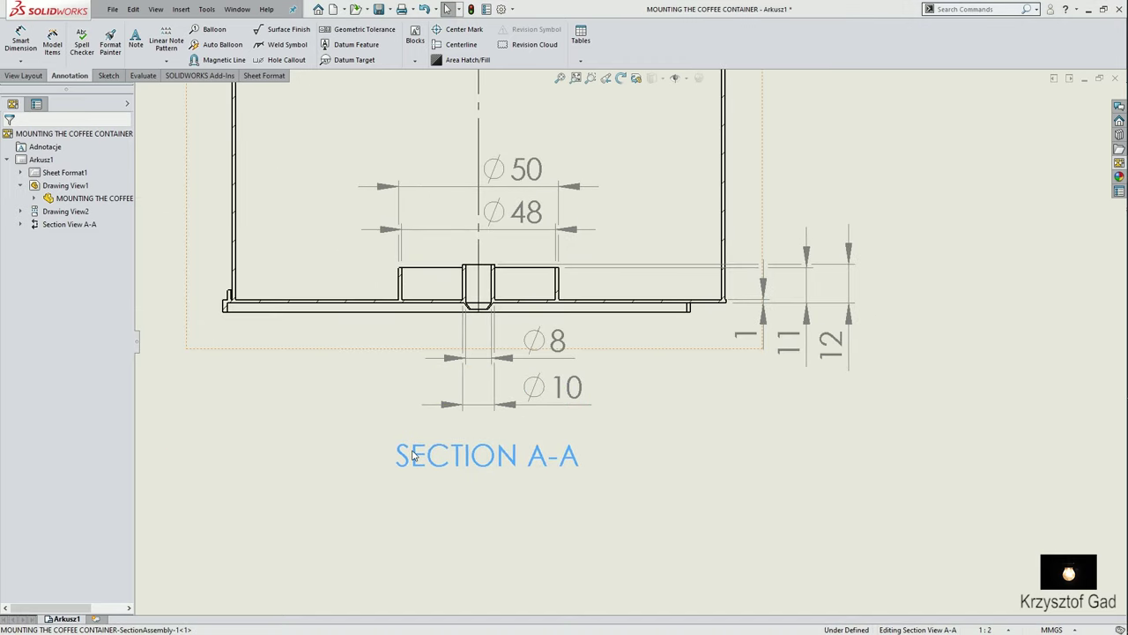
pyautogui.click(360, 428)
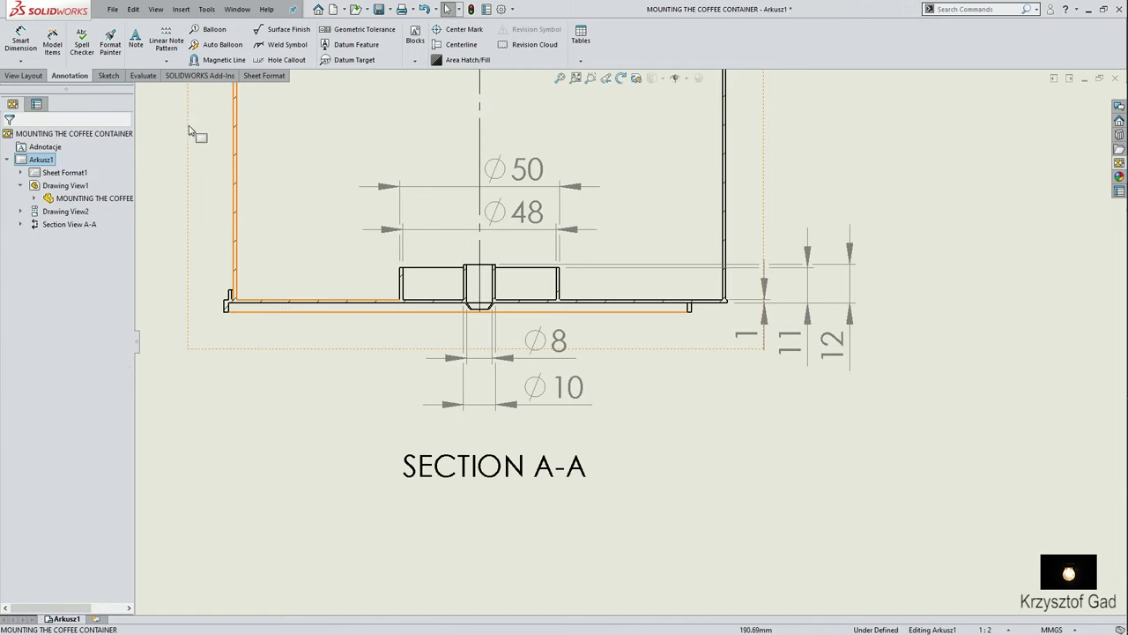
# Start a detail view by circling Section A-A's lower-left corner, with a With Leader circle style.
pyautogui.click(24, 77)
pyautogui.click(189, 56)
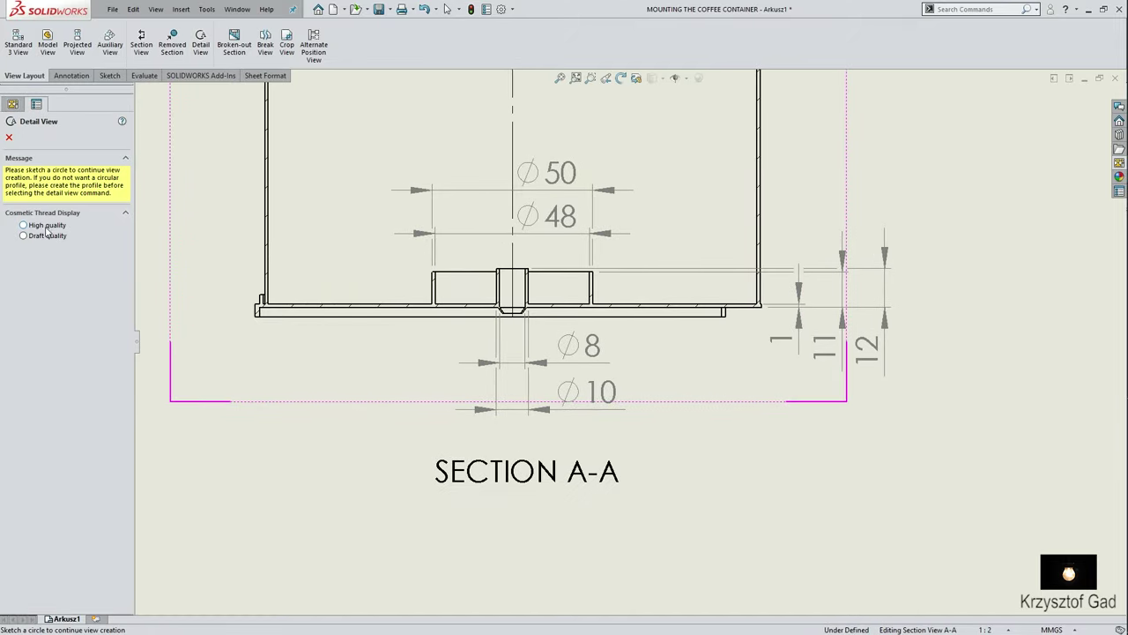
pyautogui.scroll(-6, 328, 436)
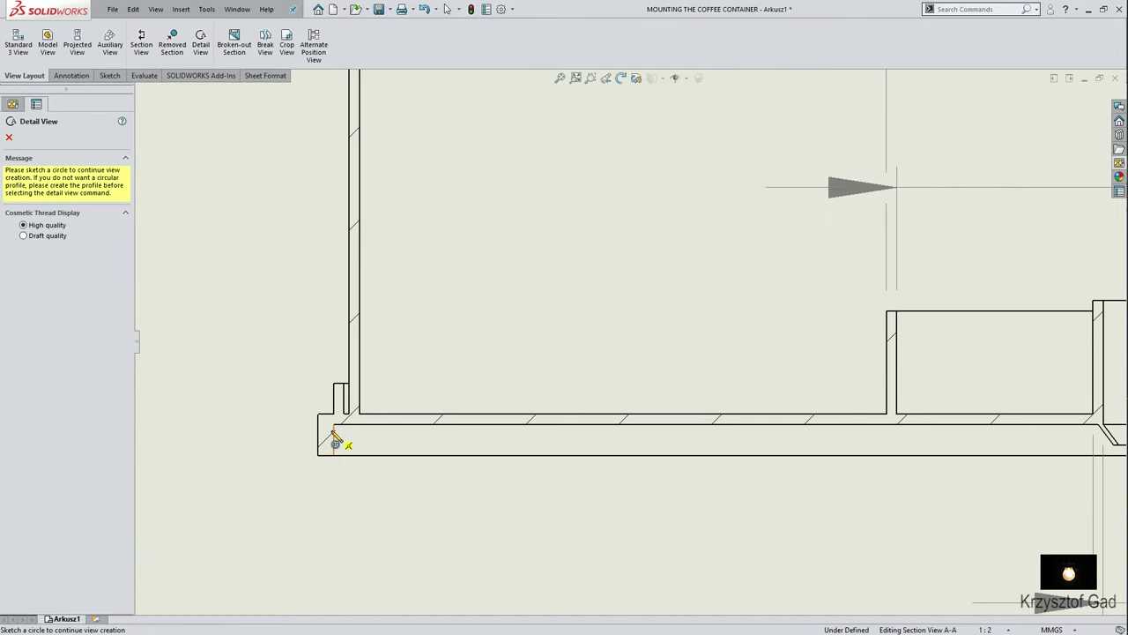
pyautogui.click(333, 424)
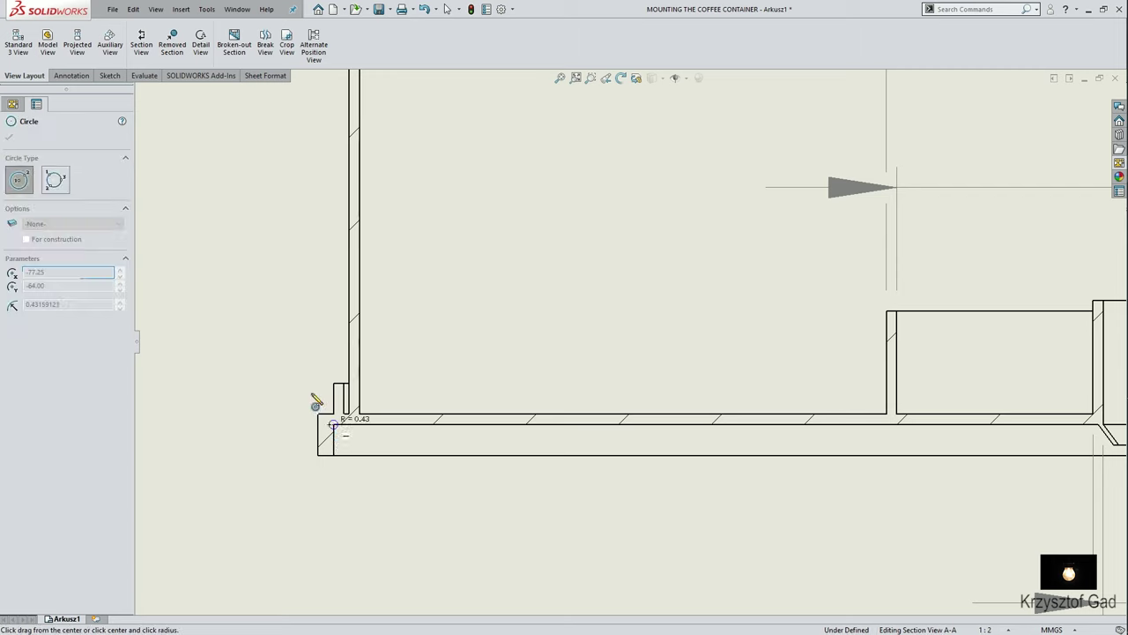
pyautogui.click(270, 385)
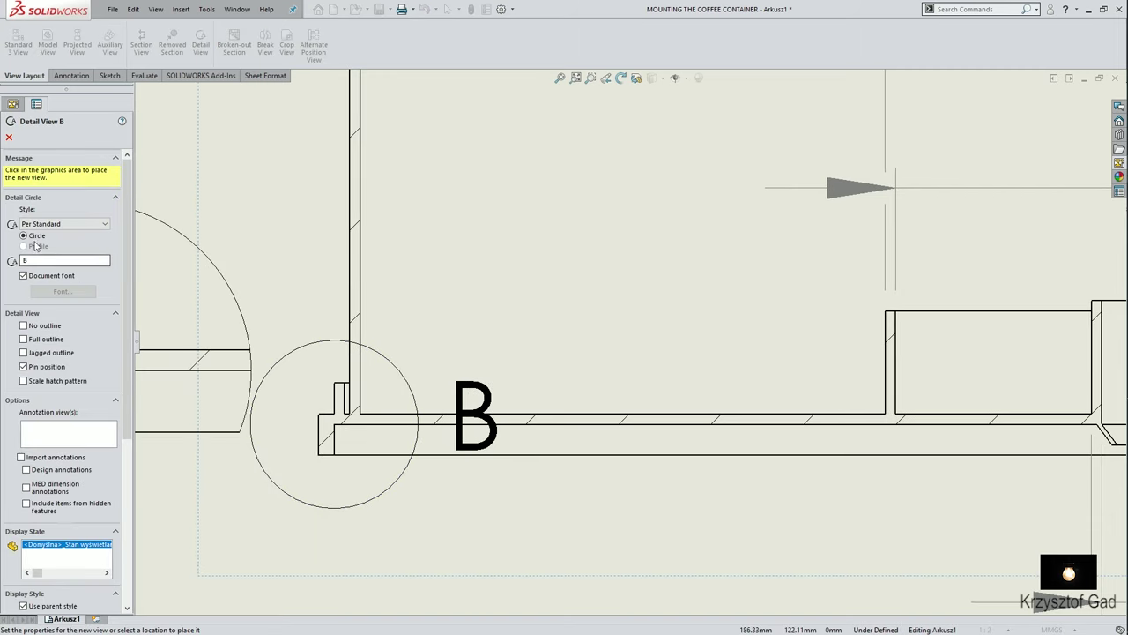
pyautogui.click(58, 227)
pyautogui.click(67, 250)
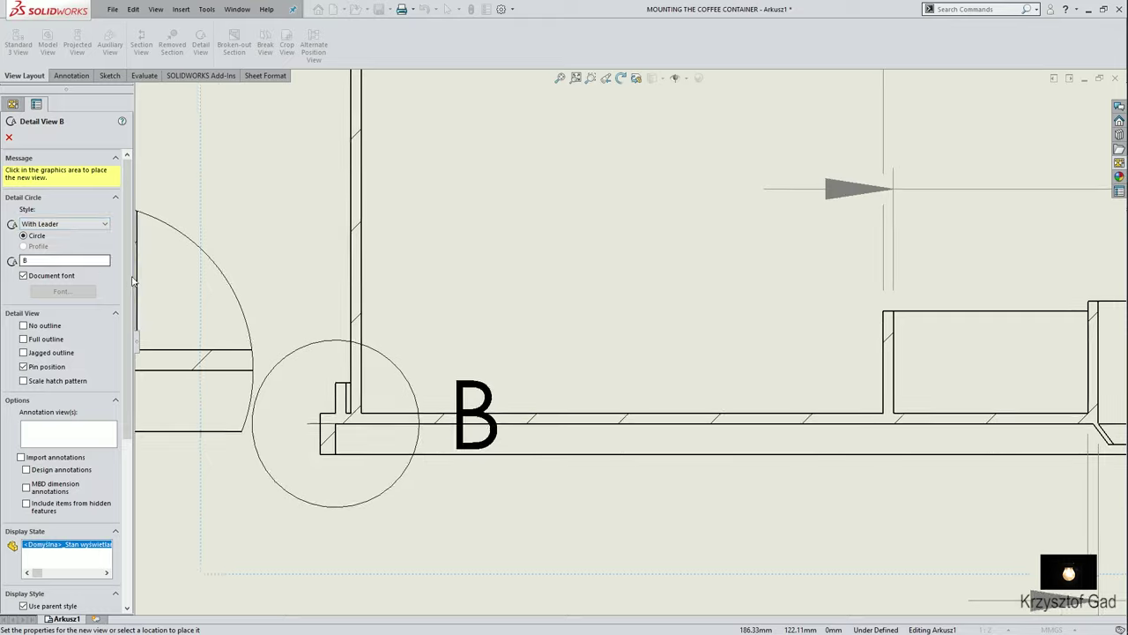
# Set detail view B to custom scale 2:1 and place it at the sheet's lower left.
pyautogui.scroll(5, 567, 159)
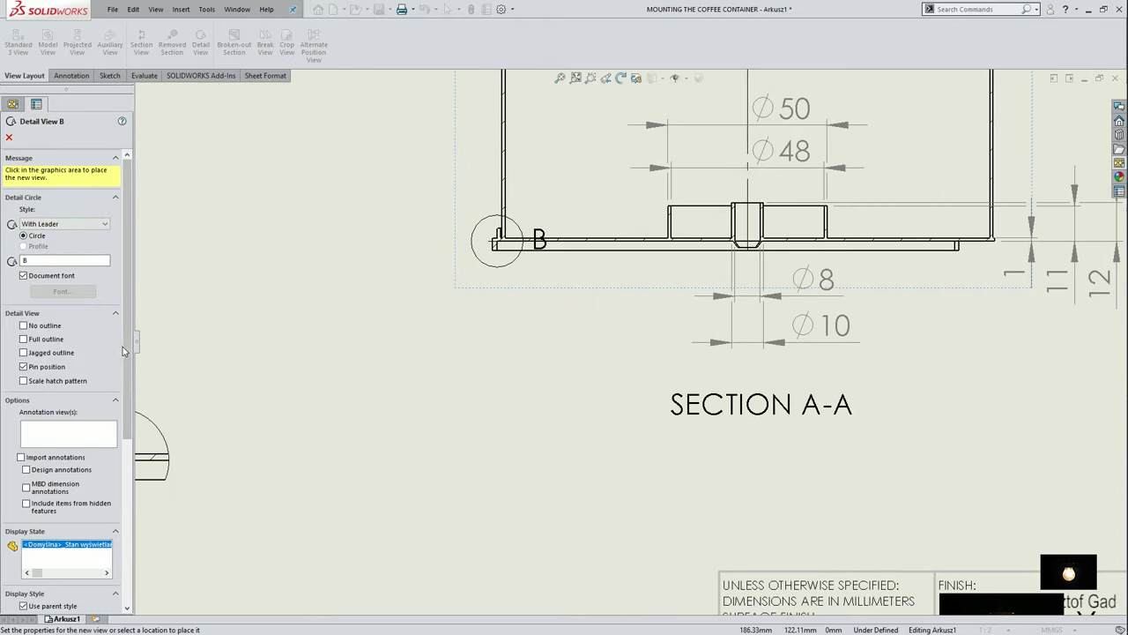
pyautogui.scroll(-5, 106, 379)
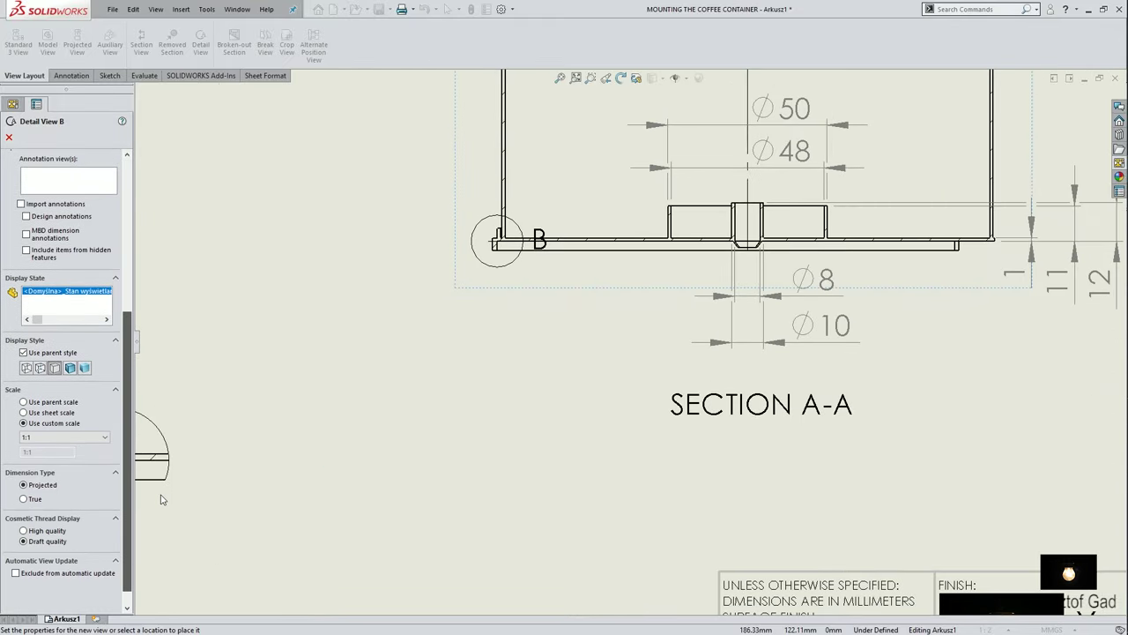
pyautogui.click(94, 434)
pyautogui.click(68, 510)
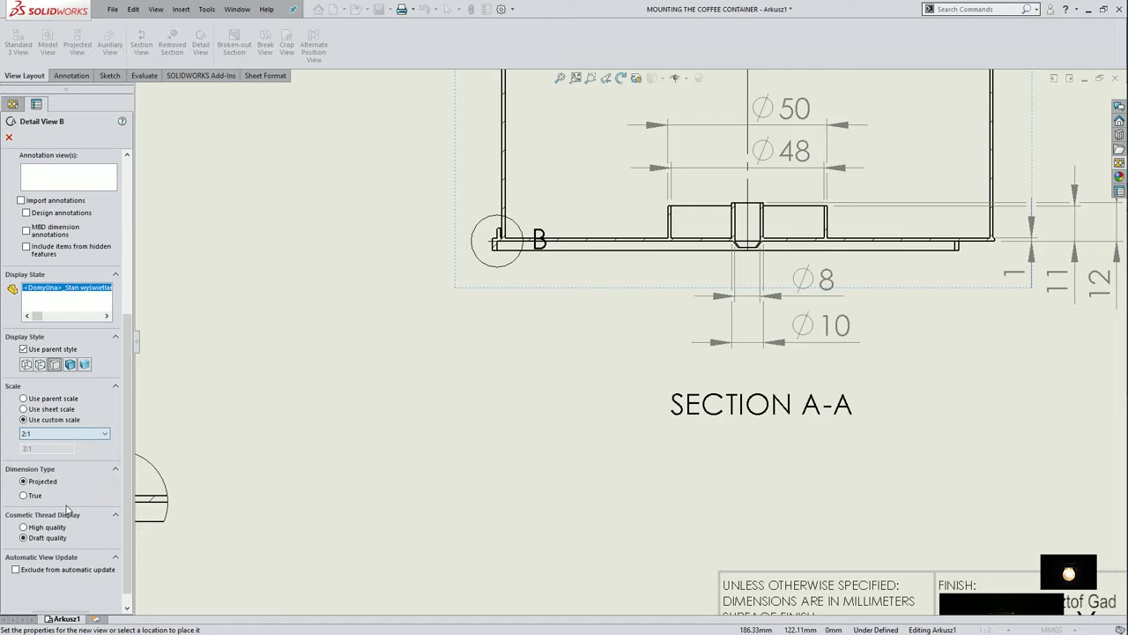
pyautogui.scroll(2, 282, 453)
pyautogui.scroll(2, 282, 454)
pyautogui.scroll(3, 365, 441)
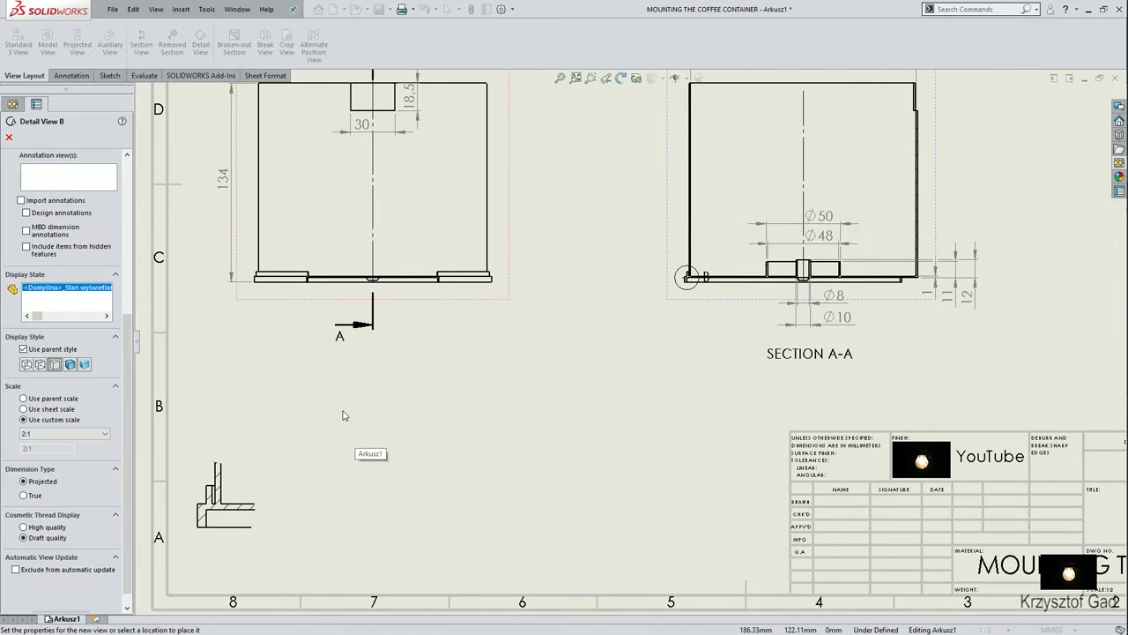
pyautogui.click(411, 399)
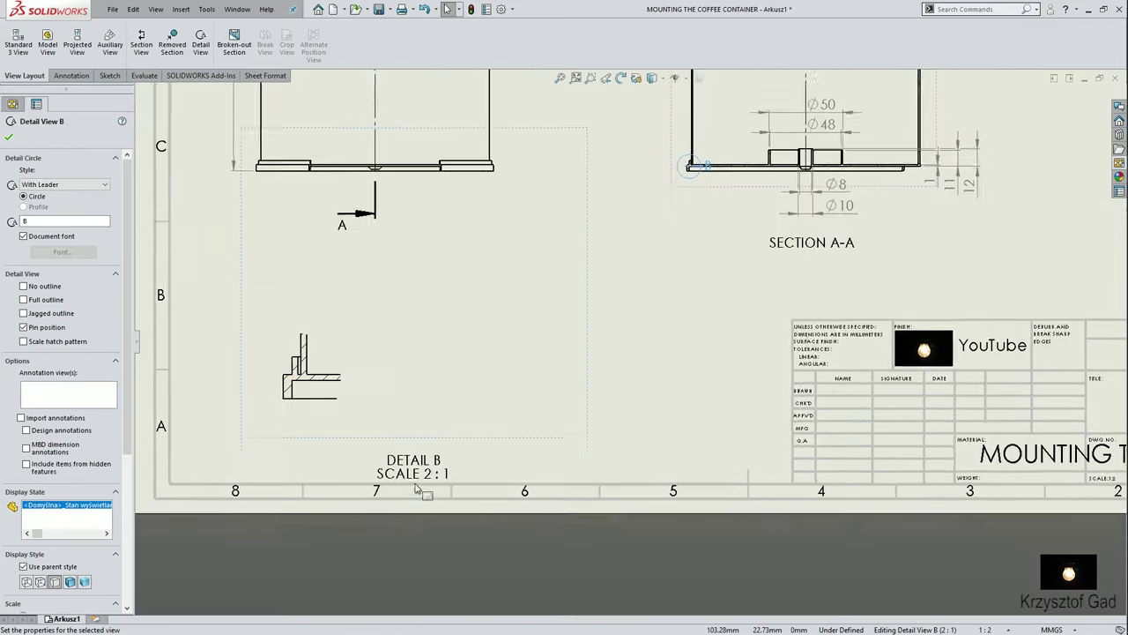
# Move the DETAIL B label beneath the view and pull the B circle label out on a leader.
pyautogui.moveTo(424, 438); pyautogui.dragTo(348, 432)
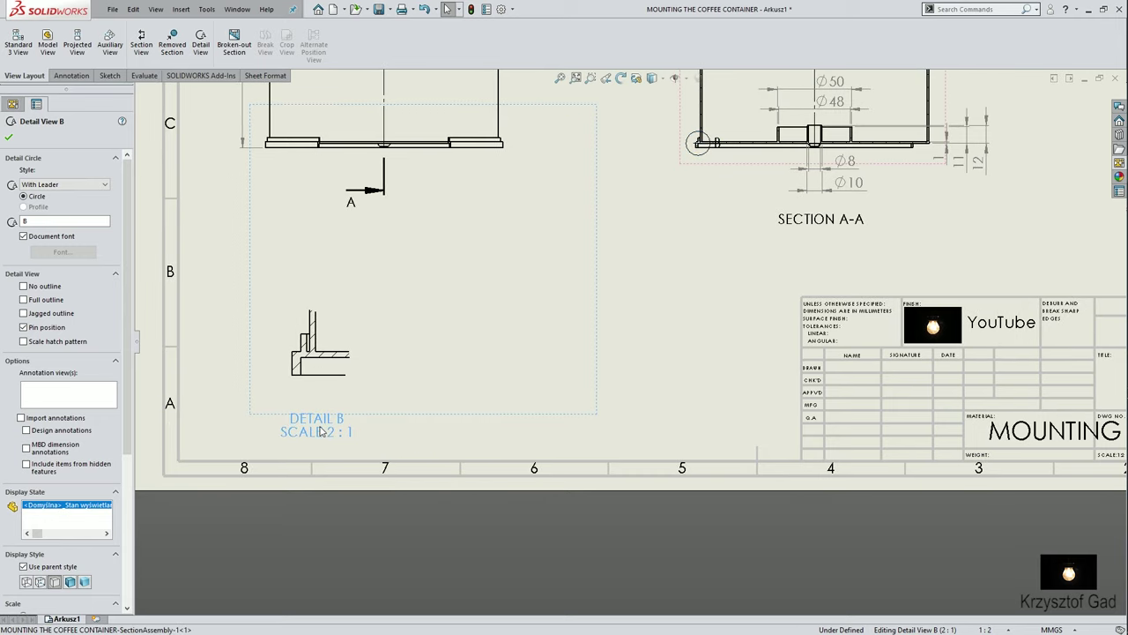
pyautogui.click(321, 431)
pyautogui.click(9, 137)
pyautogui.scroll(-3, 774, 268)
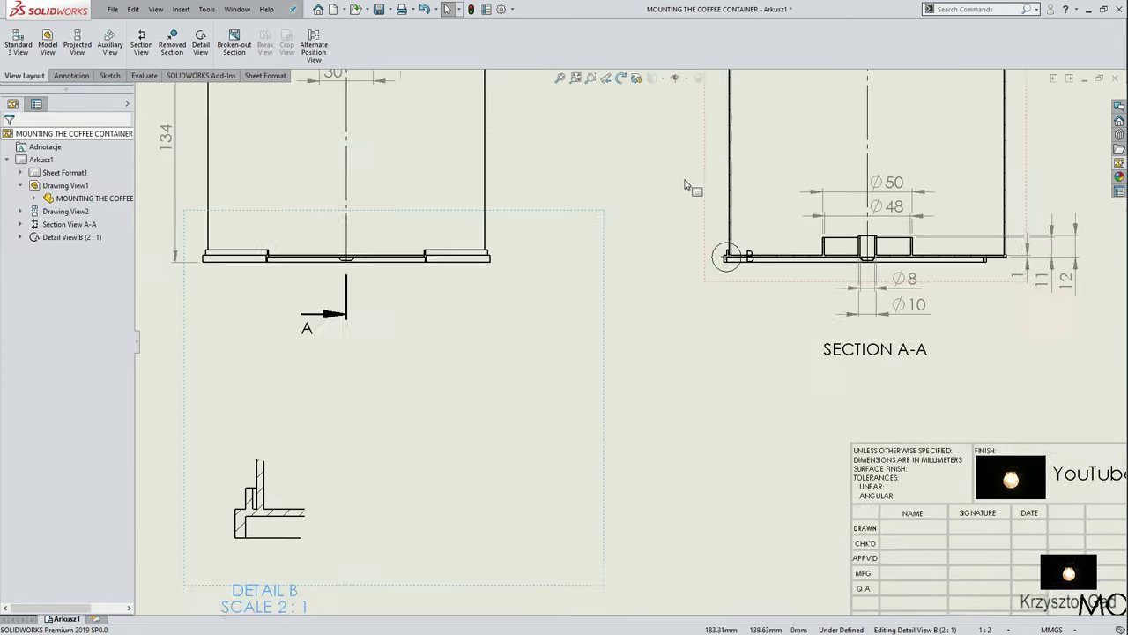
pyautogui.moveTo(762, 295); pyautogui.dragTo(683, 276)
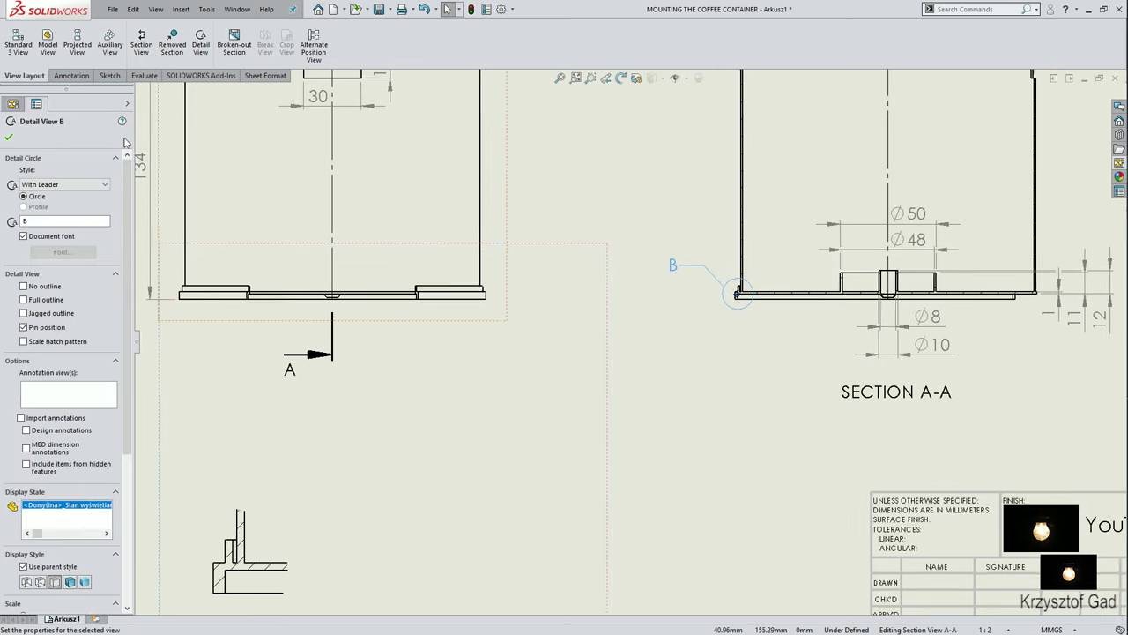
pyautogui.click(69, 76)
# Add the 4 and 7 dimensions on the left side of Detail B's corner profile.
pyautogui.click(21, 40)
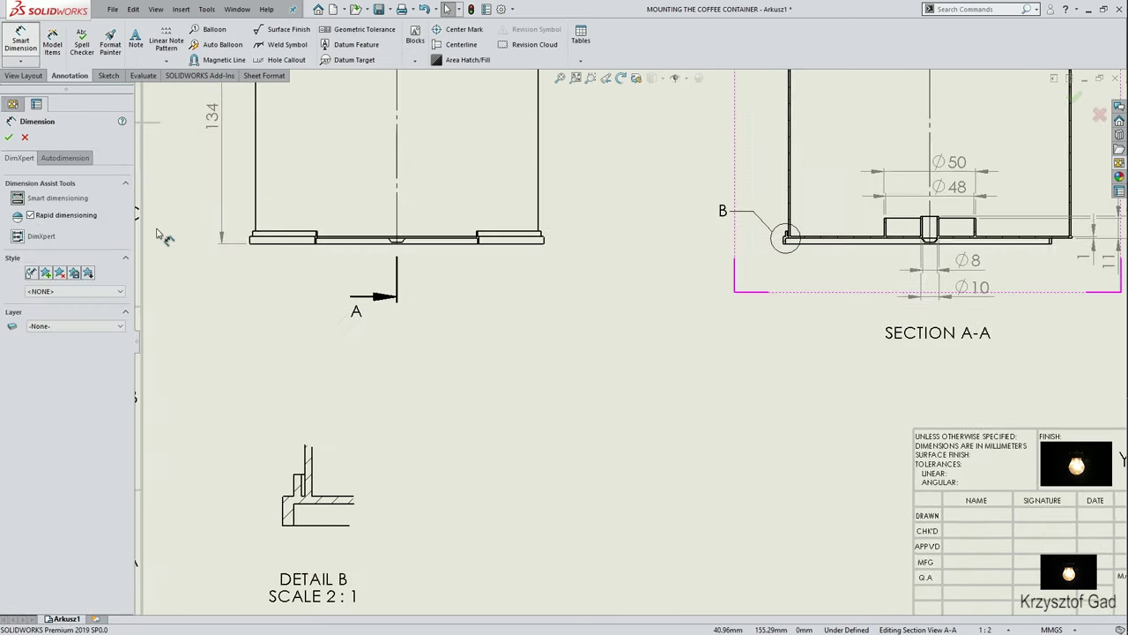
pyautogui.scroll(-3, 239, 315)
pyautogui.scroll(-2, 421, 373)
pyautogui.scroll(-2, 445, 390)
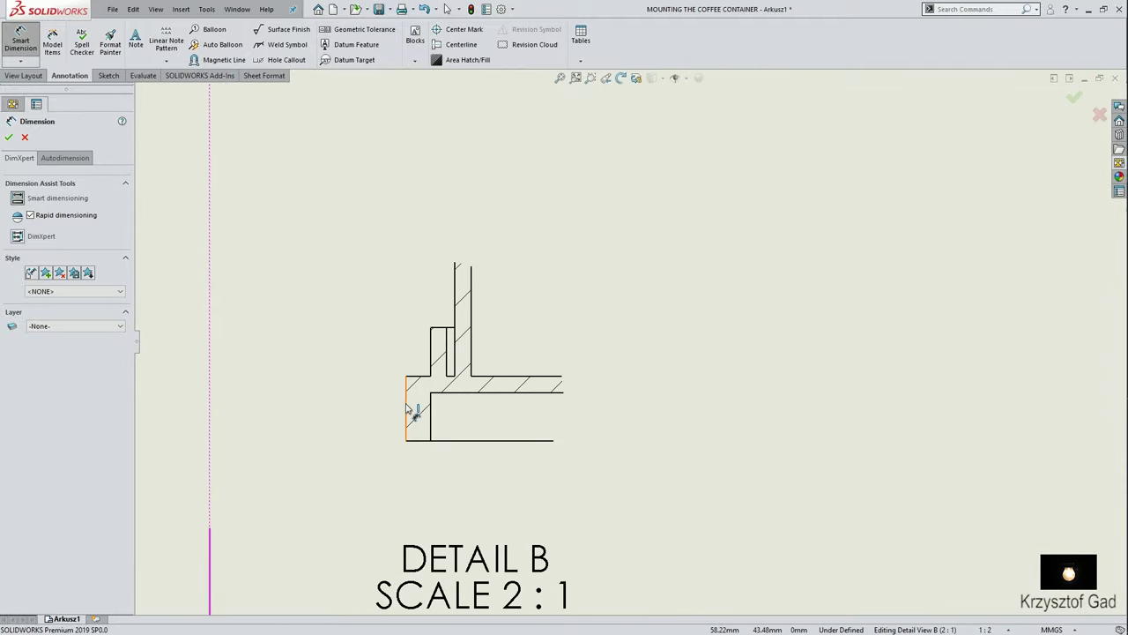
pyautogui.click(409, 405)
pyautogui.click(362, 410)
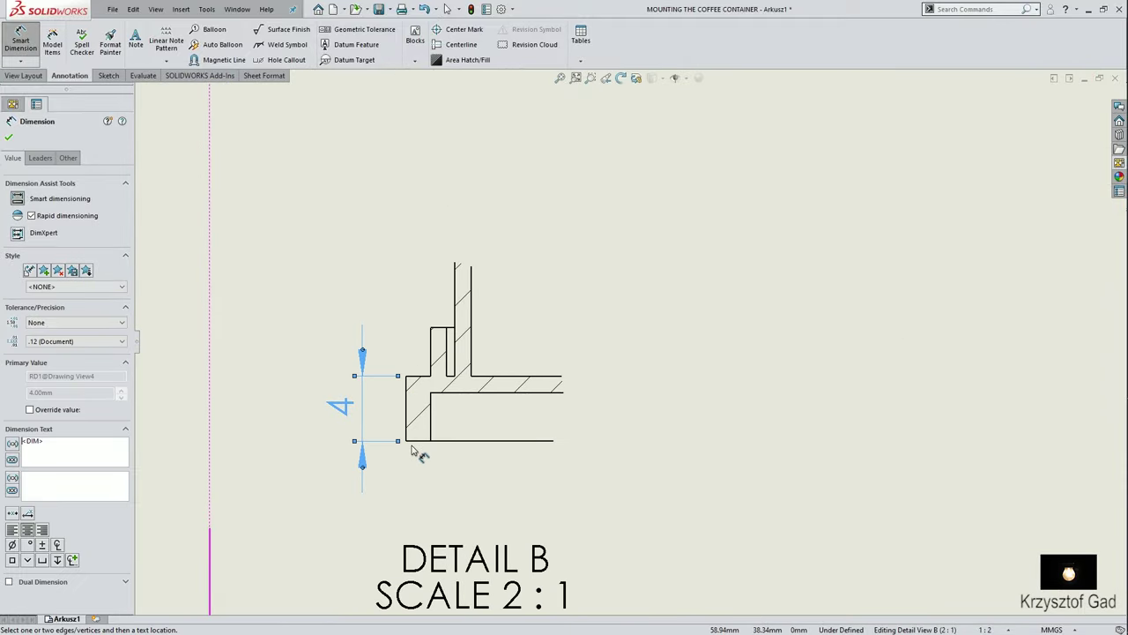
pyautogui.click(413, 443)
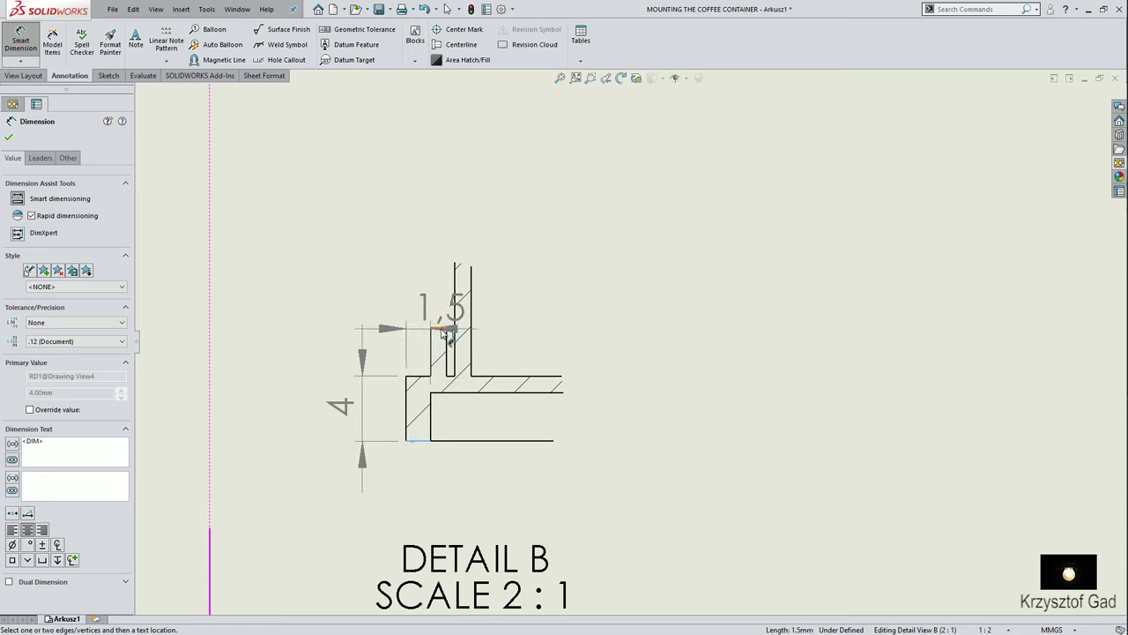
pyautogui.click(442, 328)
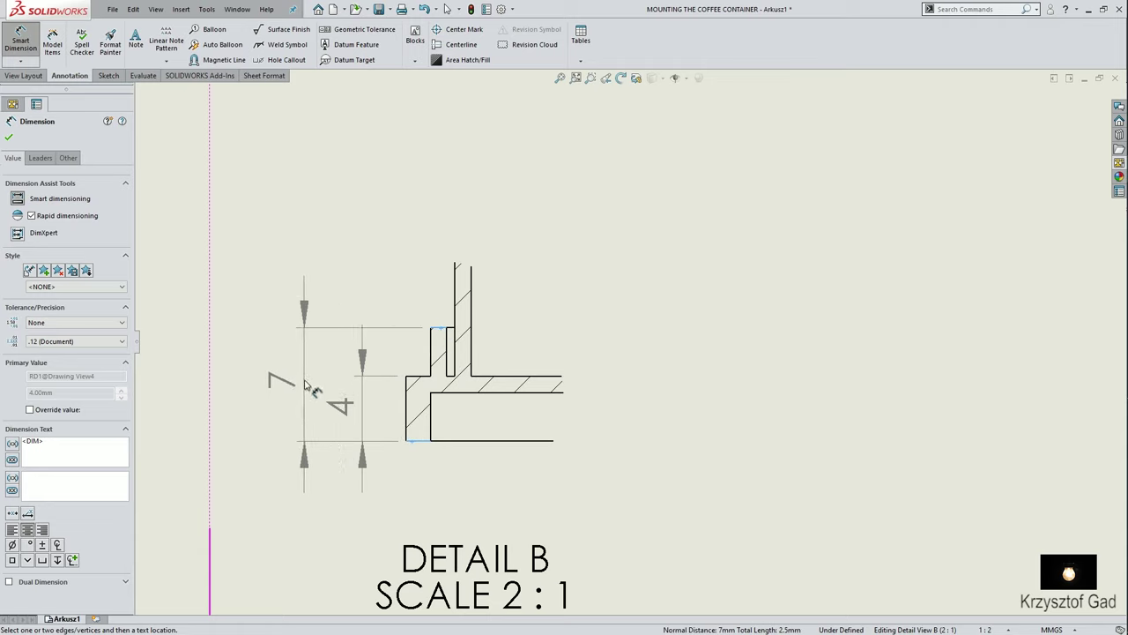
pyautogui.click(305, 386)
# Add the 0,5 and 2,5 slot dimensions above the profile, with break lines on the 2,5.
pyautogui.scroll(-2, 440, 397)
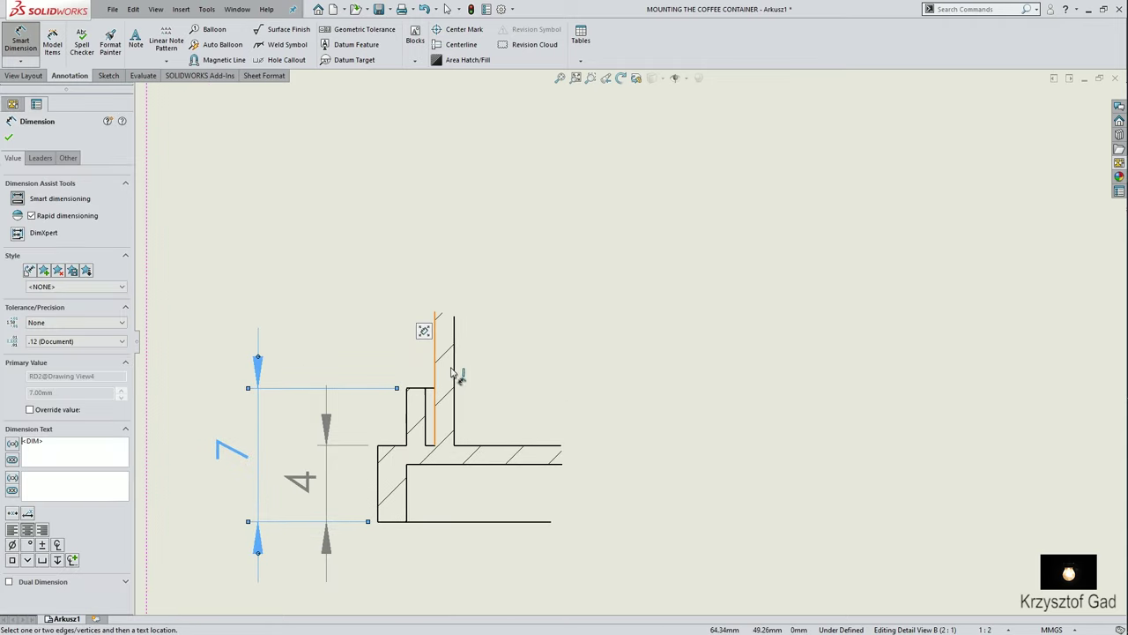
pyautogui.click(417, 439)
pyautogui.click(429, 452)
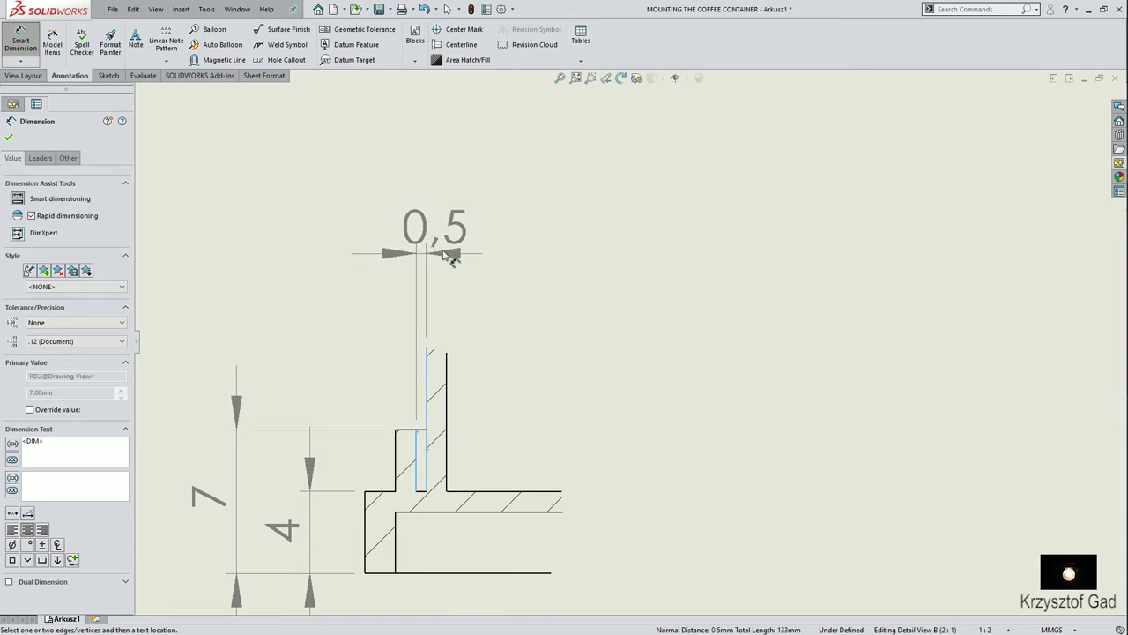
pyautogui.click(529, 296)
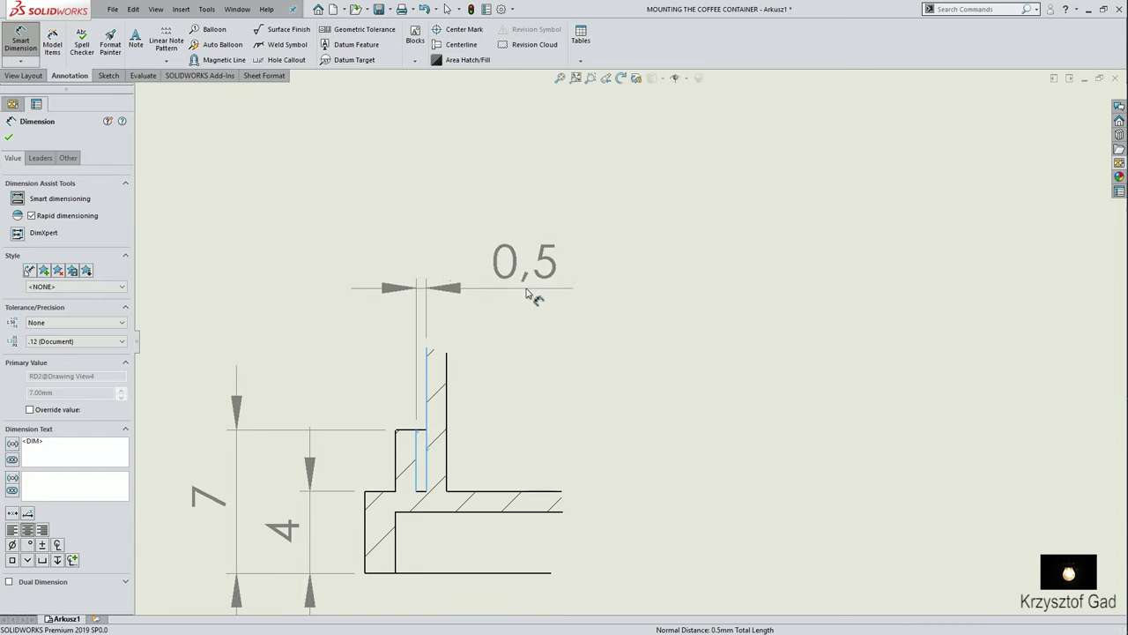
pyautogui.click(399, 464)
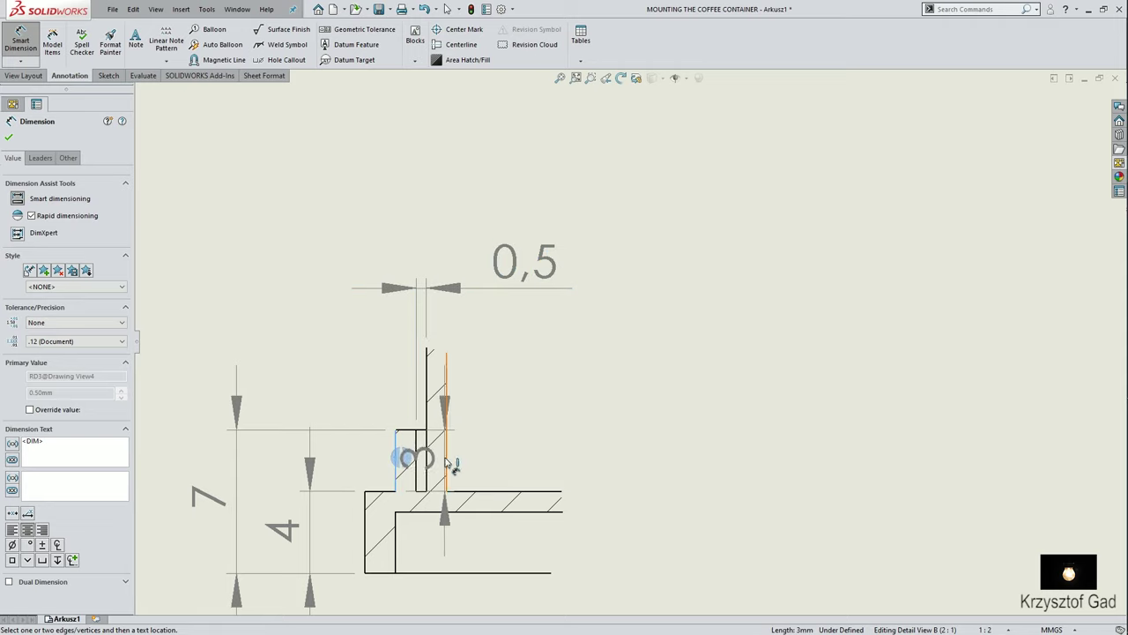
pyautogui.click(448, 464)
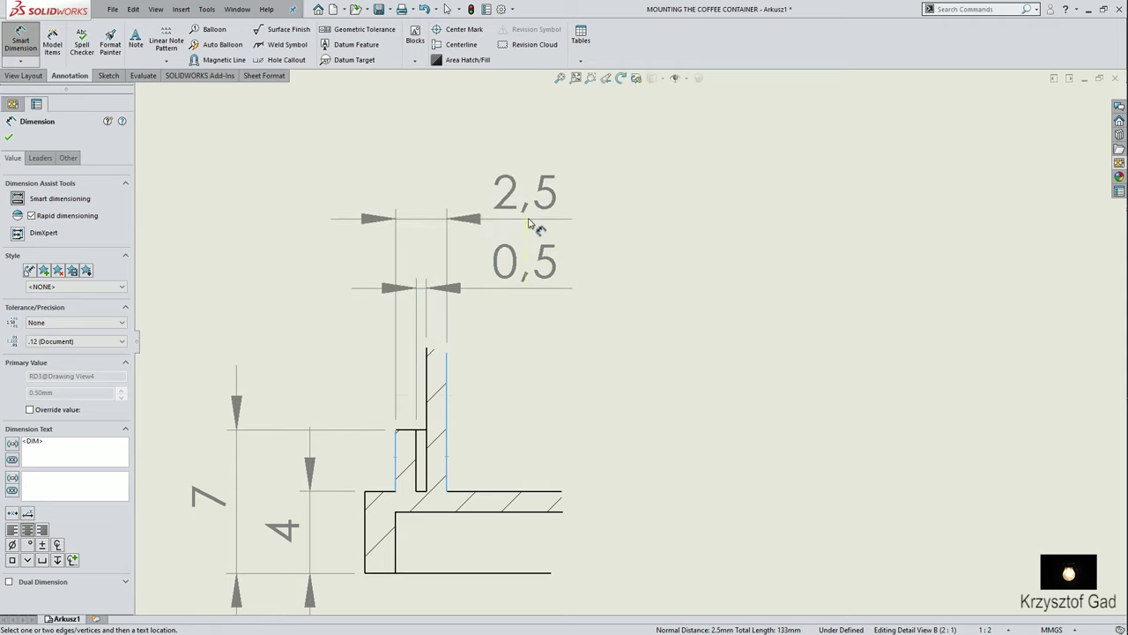
pyautogui.click(530, 223)
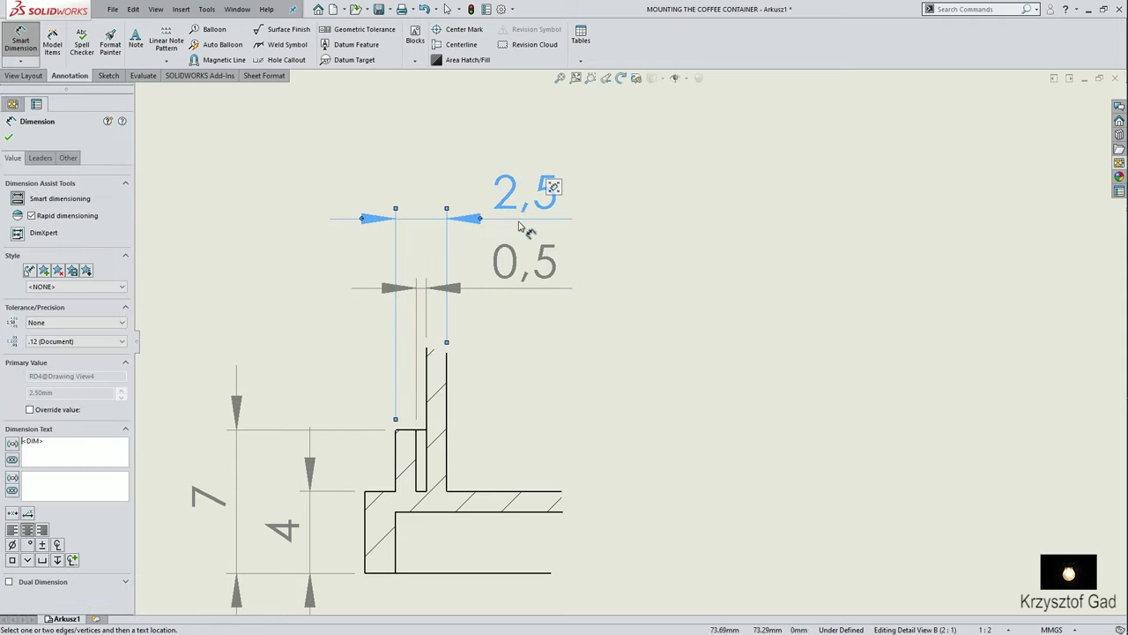
pyautogui.click(39, 160)
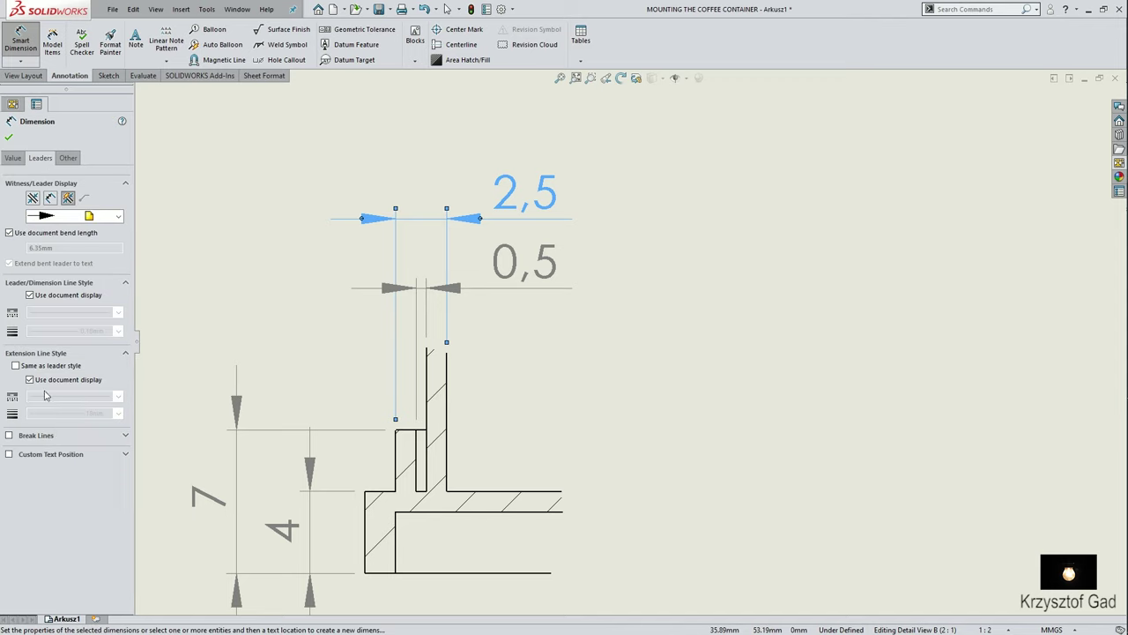
pyautogui.click(50, 438)
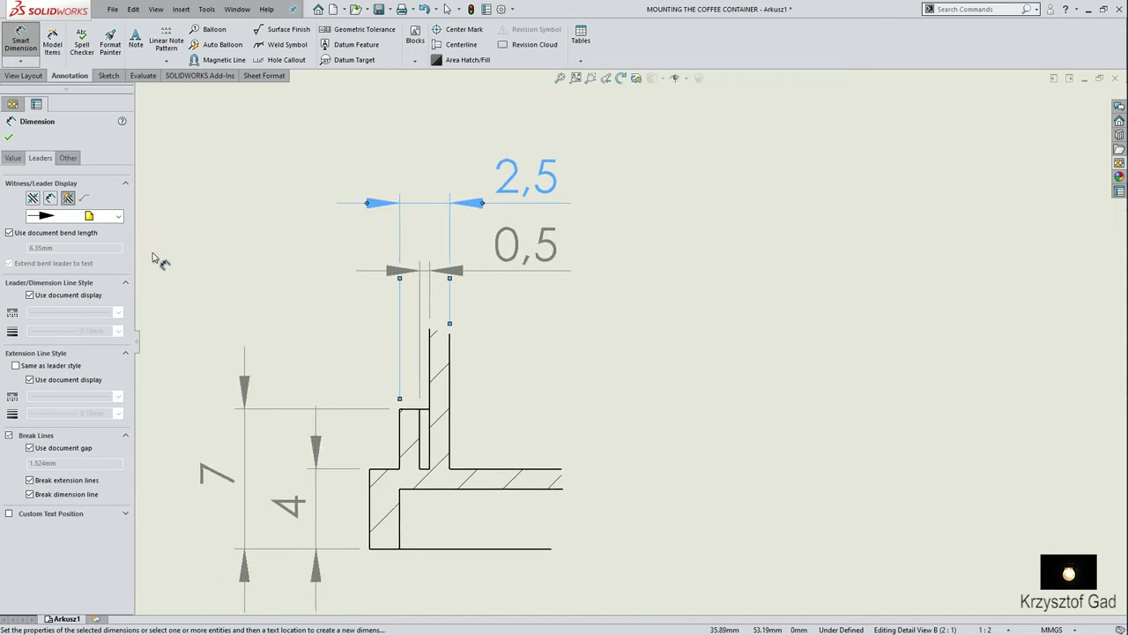
# Add the 1,5 dimension below the profile and enable Override value for it.
pyautogui.moveTo(372, 573); pyautogui.dragTo(372, 344, button='middle')
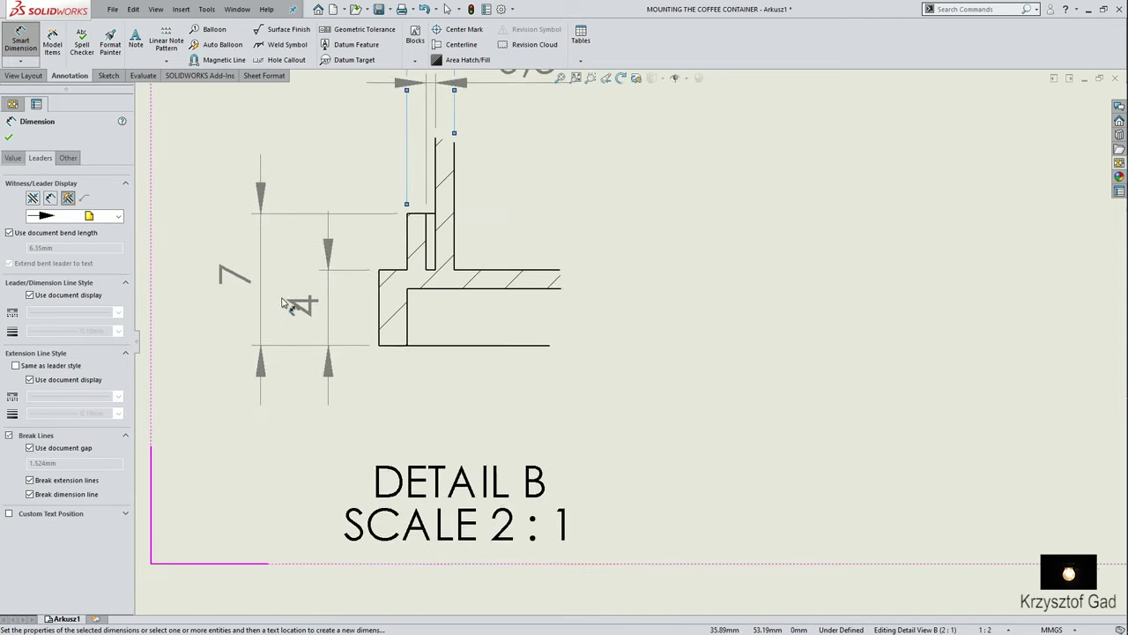
pyautogui.click(371, 343)
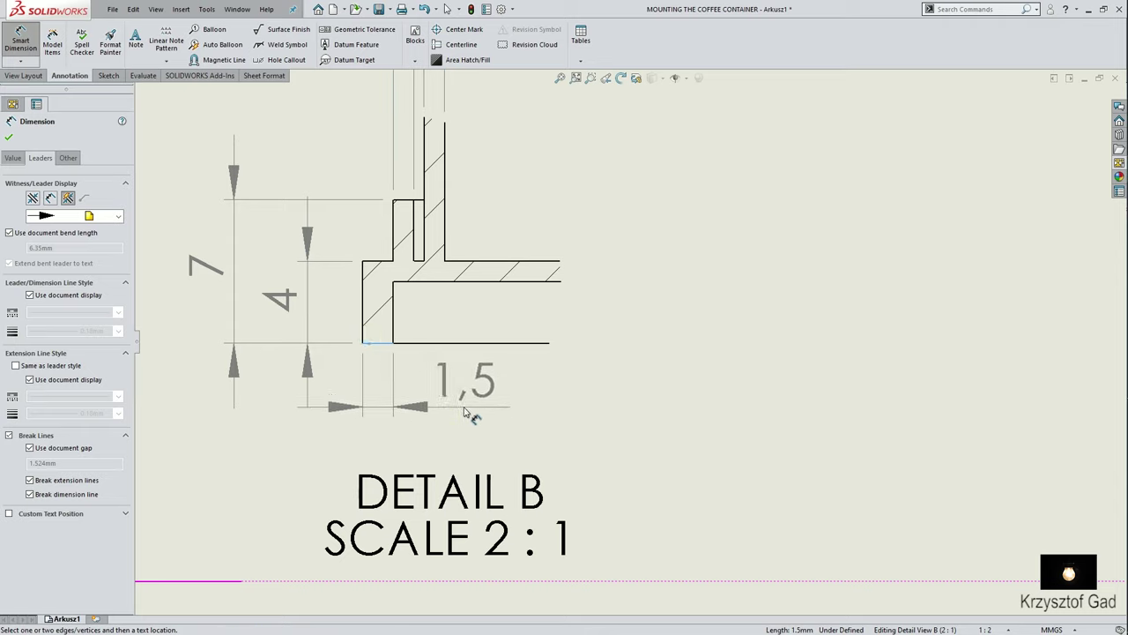
pyautogui.click(464, 411)
pyautogui.click(56, 411)
pyautogui.write('R80')
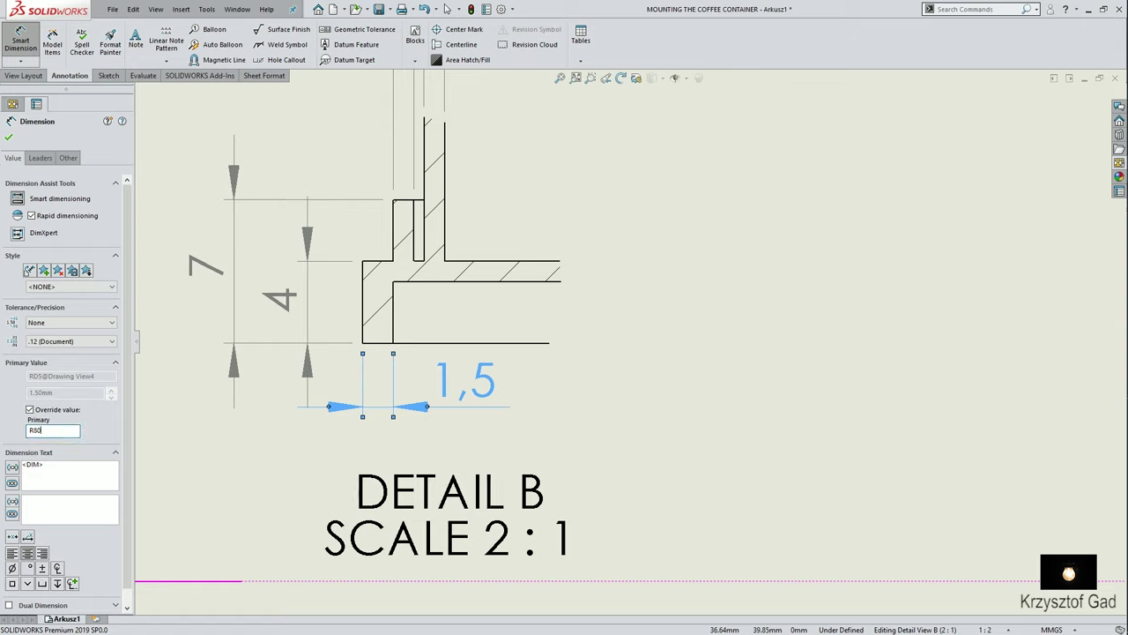
# Confirm the R80 dimension, hide its right extension line and set its right arrowhead to a dot.
pyautogui.click(7, 139)
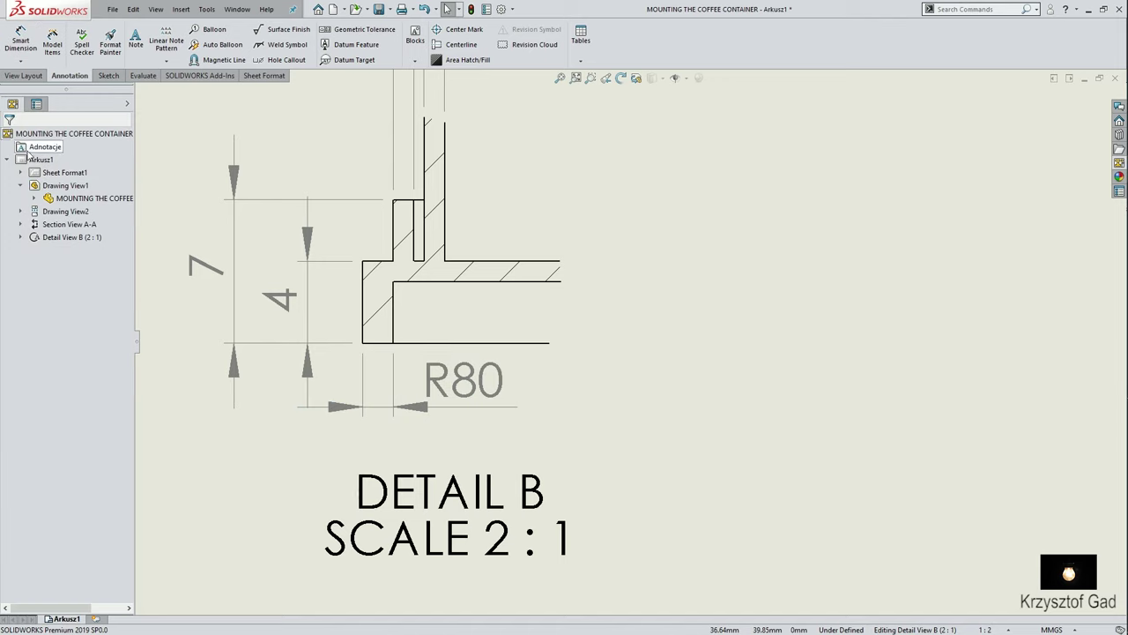
pyautogui.rightClick(394, 396)
pyautogui.click(436, 208)
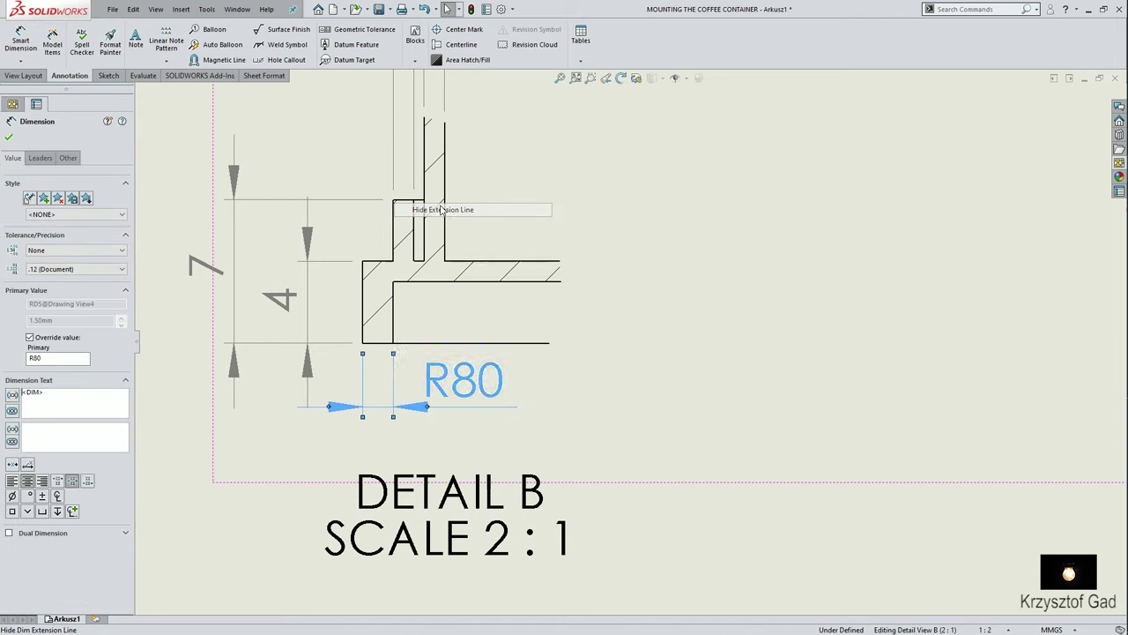
pyautogui.click(424, 409)
pyautogui.rightClick(425, 408)
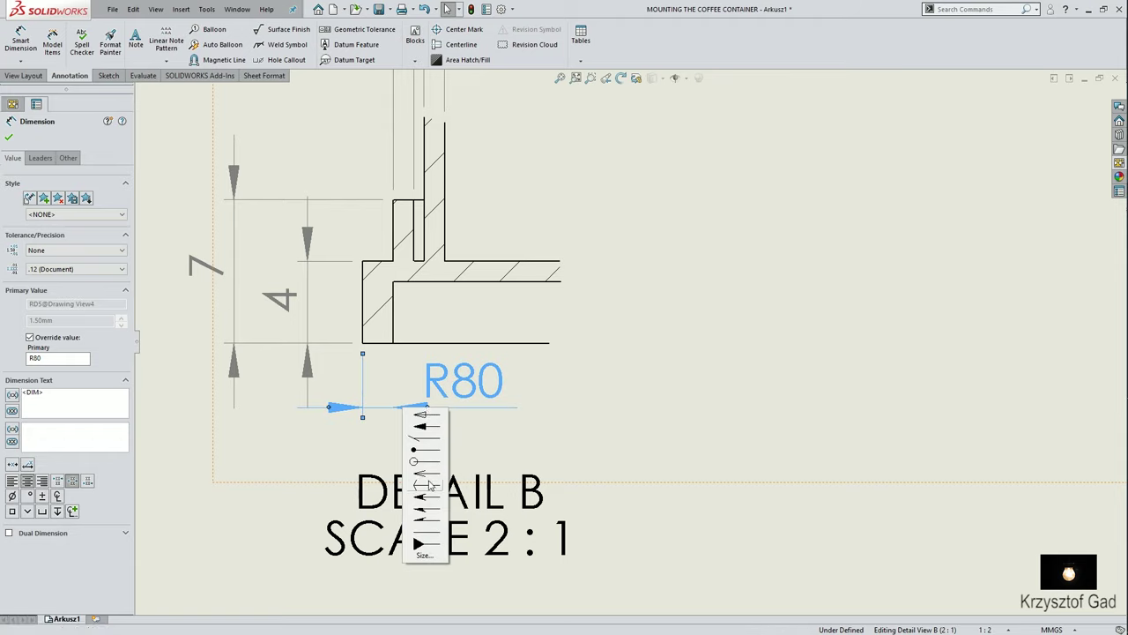
pyautogui.click(425, 532)
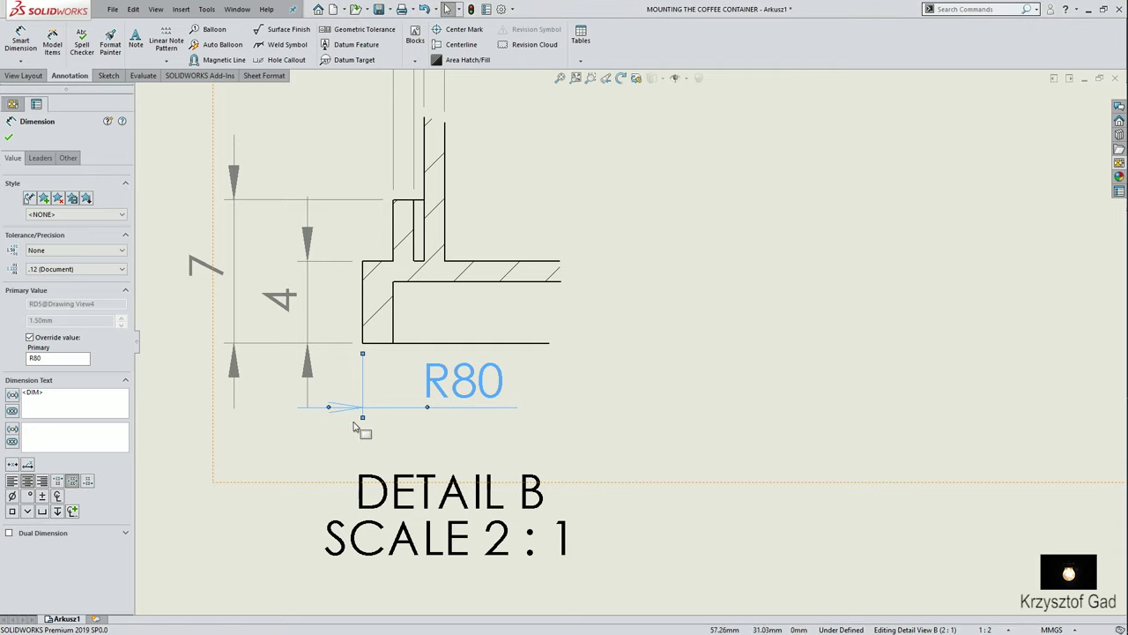
# Give the R80 dimension a filled arrowhead and move it lower beneath Detail B.
pyautogui.rightClick(329, 409)
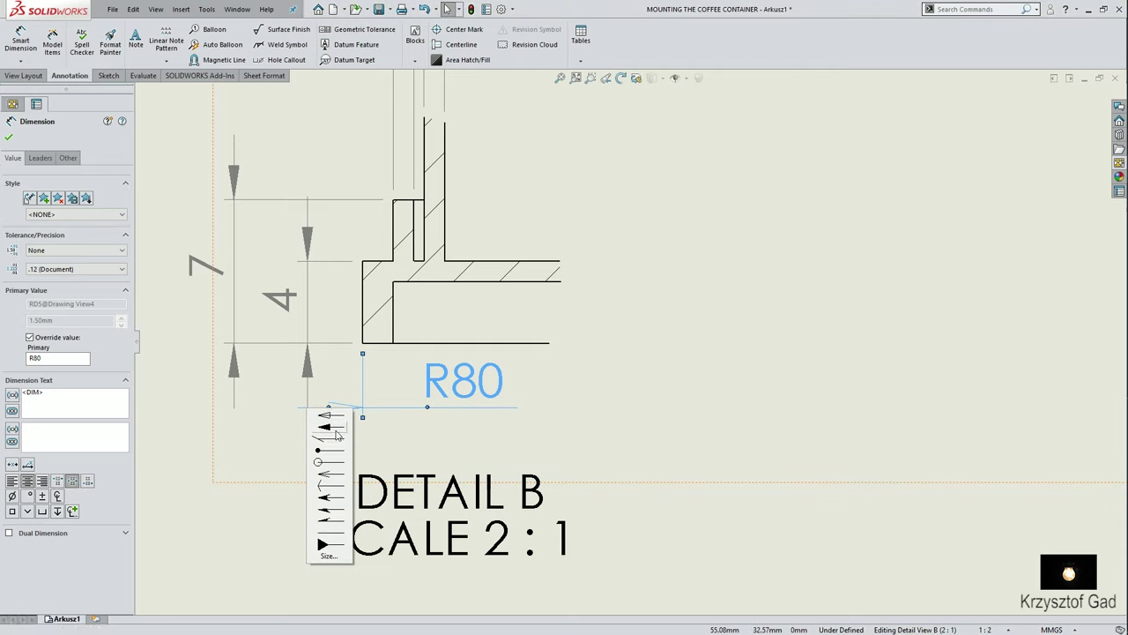
pyautogui.click(336, 432)
pyautogui.click(376, 444)
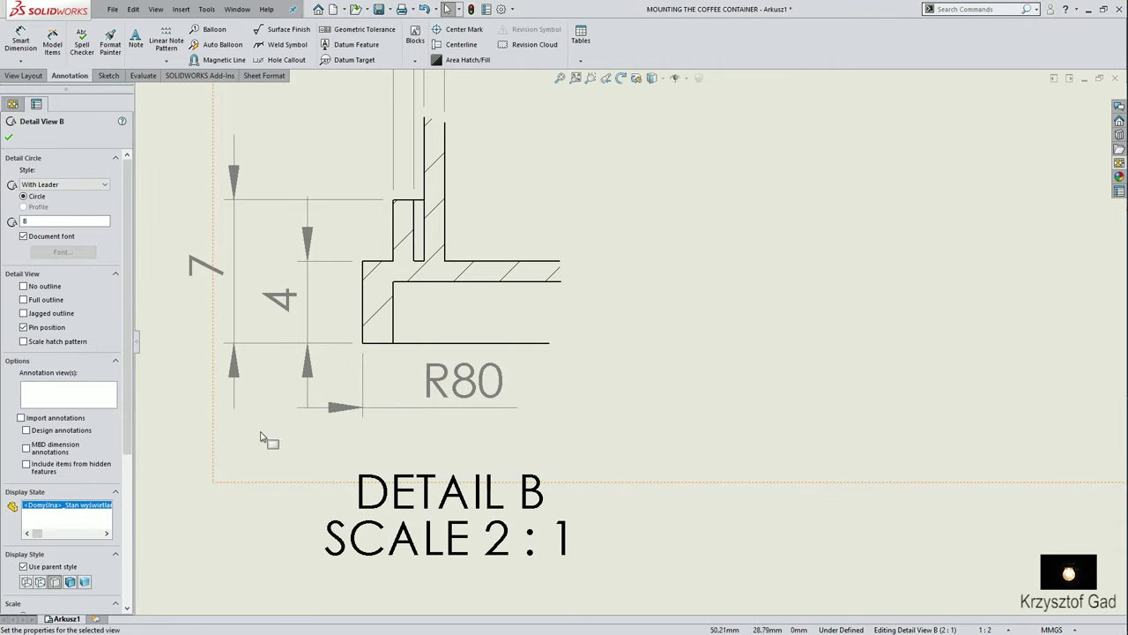
pyautogui.click(9, 137)
pyautogui.moveTo(481, 390)
pyautogui.mouseDown()
pyautogui.moveTo(498, 414)
pyautogui.moveTo(571, 414)
pyautogui.mouseUp()
pyautogui.click(670, 373)
# Close the Detail View B properties and bring Section A-A back into view.
pyautogui.scroll(2, 642, 377)
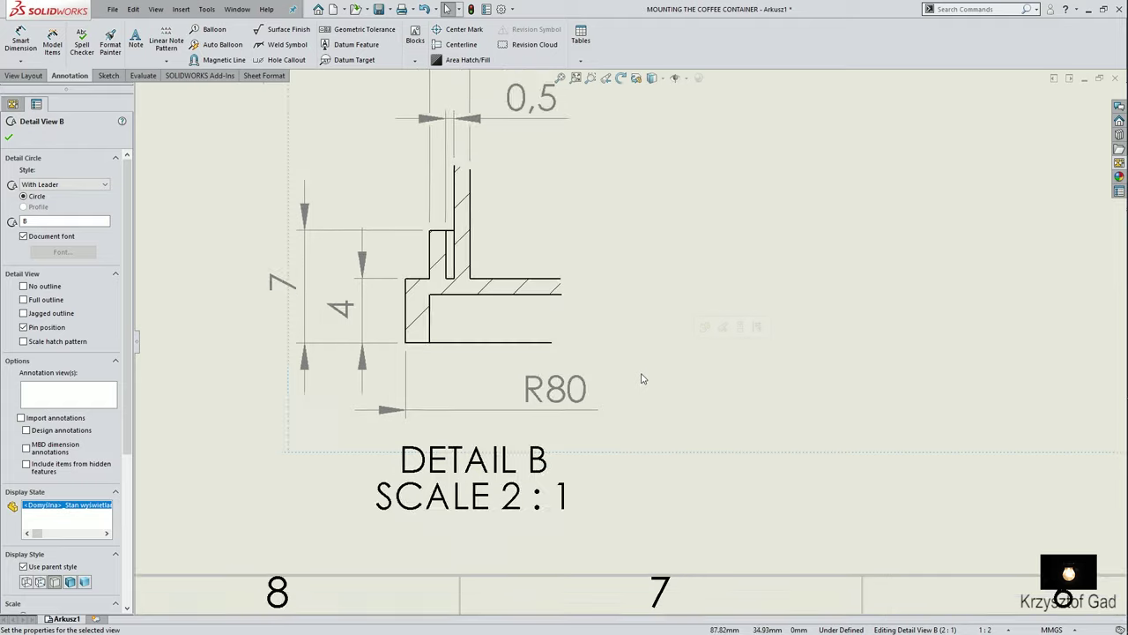
pyautogui.scroll(1, 618, 364)
pyautogui.scroll(1, 617, 364)
pyautogui.scroll(1, 600, 352)
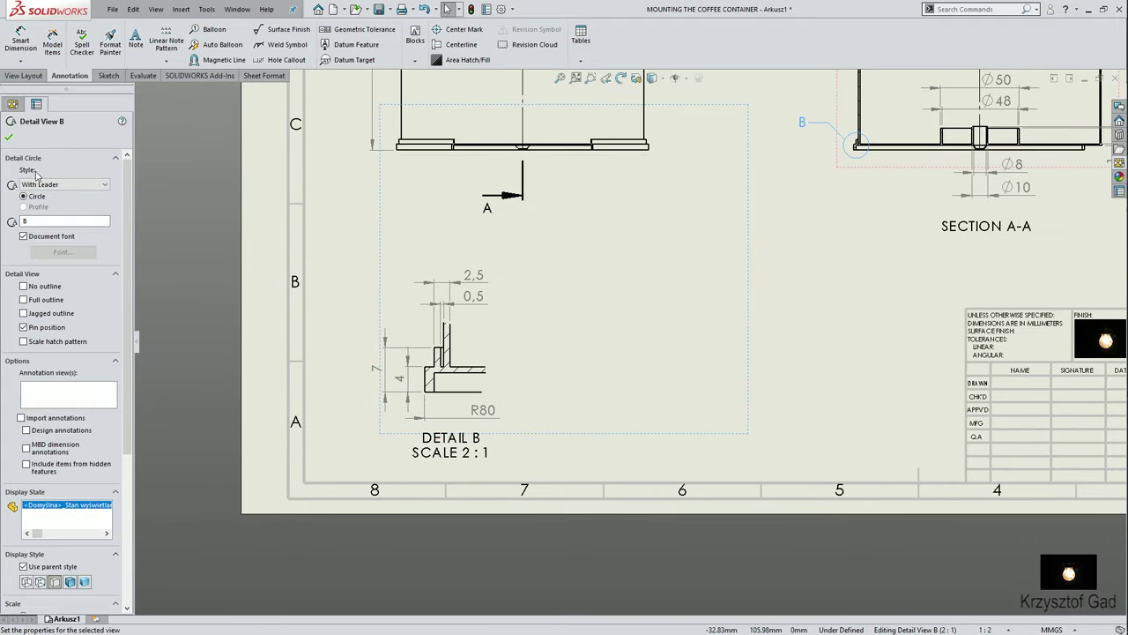
pyautogui.click(8, 137)
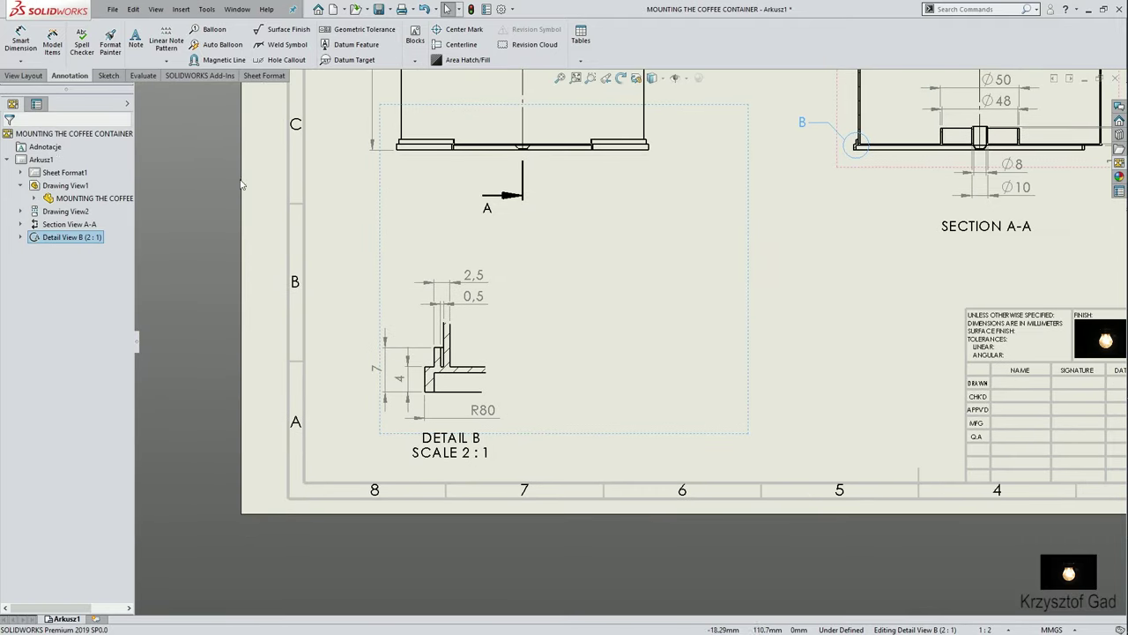
pyautogui.scroll(-2, 537, 319)
pyautogui.scroll(-1, 537, 317)
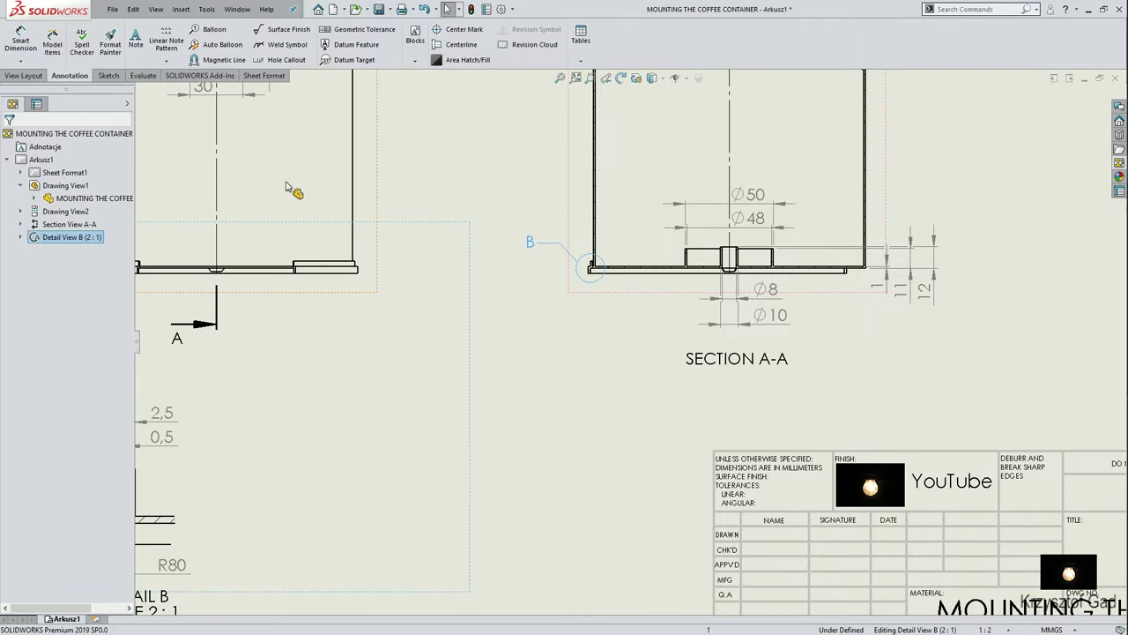
pyautogui.hotkey('ctrl', 'Left')
pyautogui.hotkey('ctrl', 'Left')
pyautogui.hotkey('ctrl', 'Left')
pyautogui.hotkey('ctrl', 'Down')
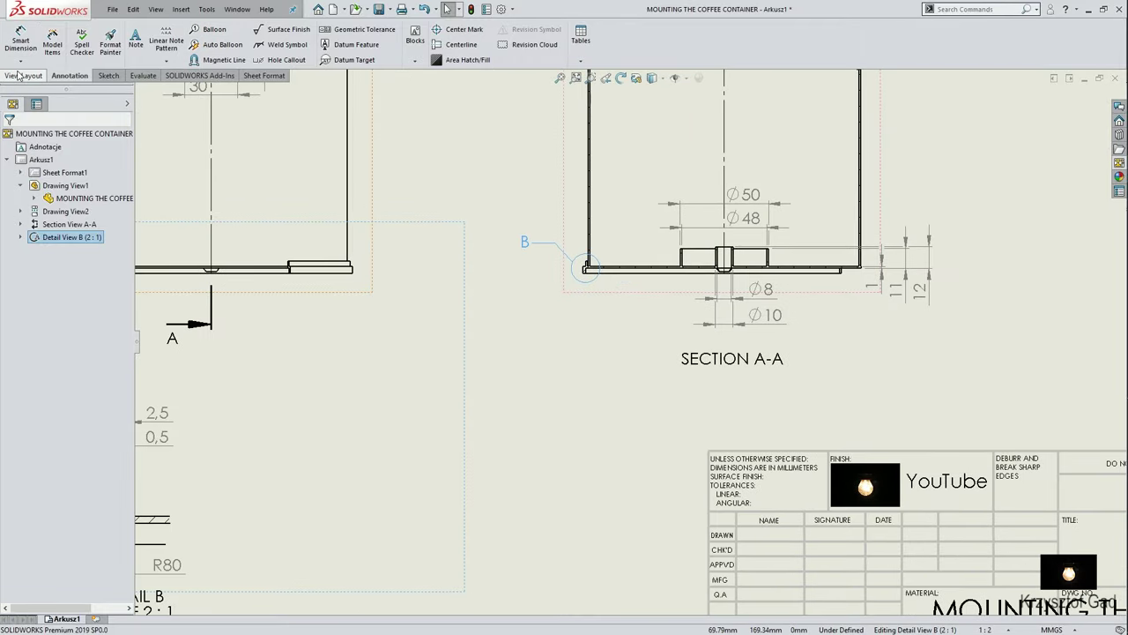
pyautogui.click(18, 76)
# Sketch a detail circle around Section A-A's central boss, styled With Leader.
pyautogui.click(201, 44)
pyautogui.scroll(-1, 710, 269)
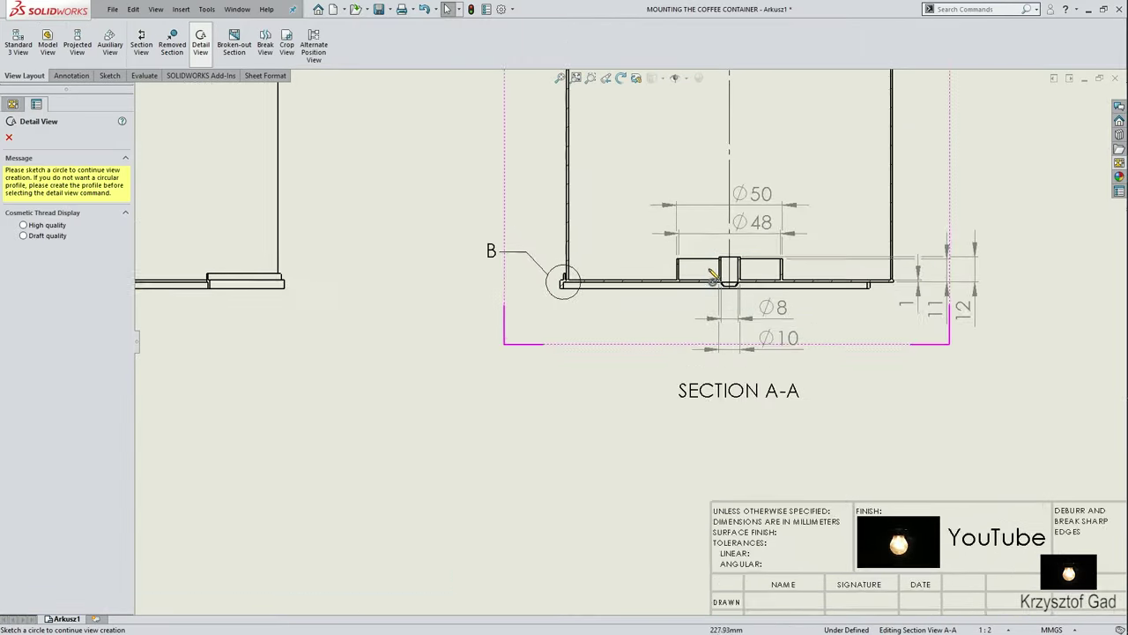
pyautogui.scroll(-1, 712, 282)
pyautogui.scroll(-3, 678, 317)
pyautogui.scroll(-2, 635, 379)
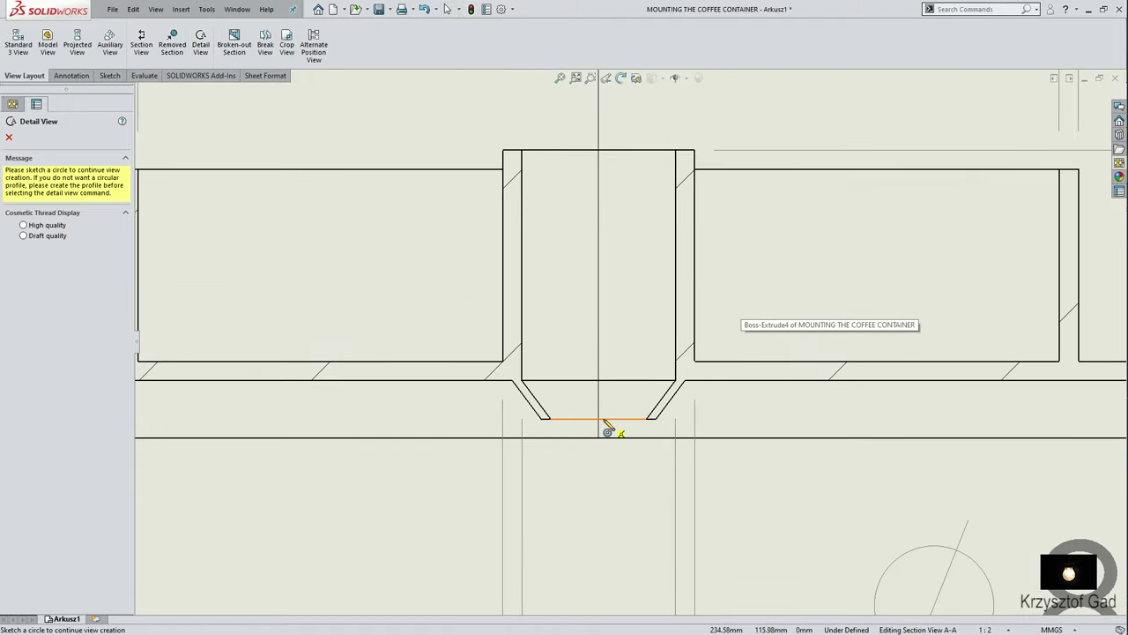
pyautogui.click(598, 420)
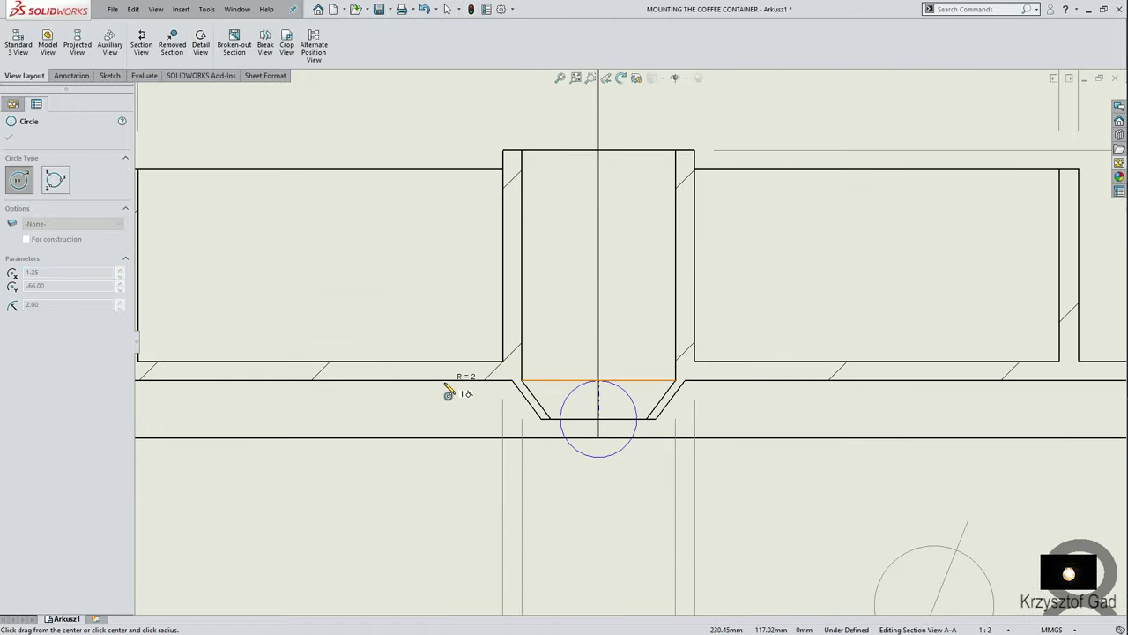
pyautogui.click(454, 468)
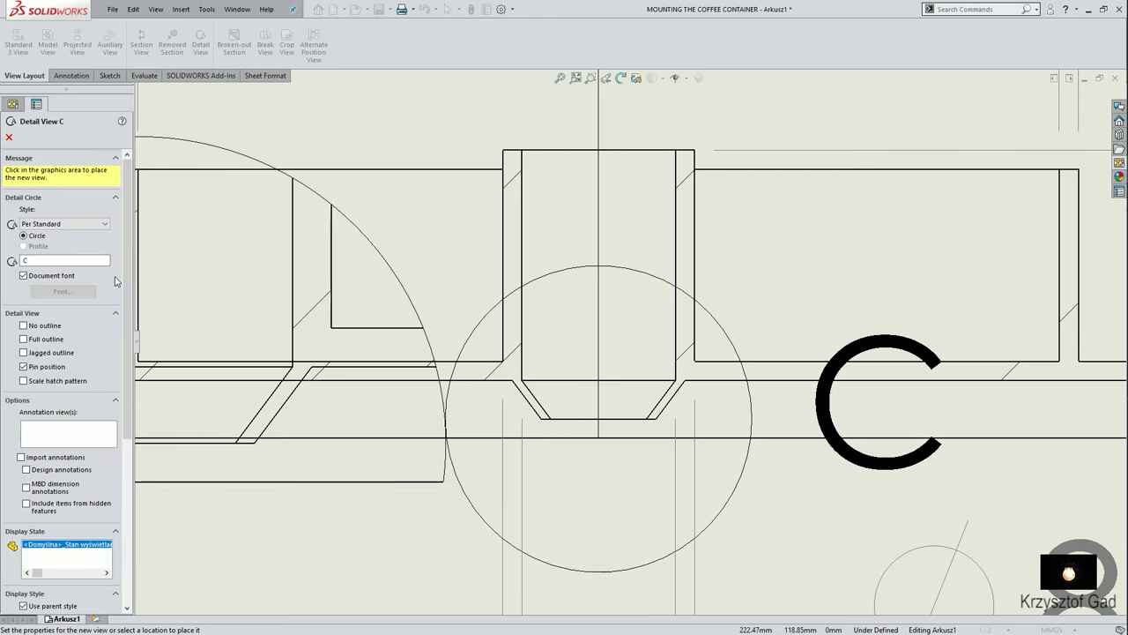
pyautogui.click(87, 227)
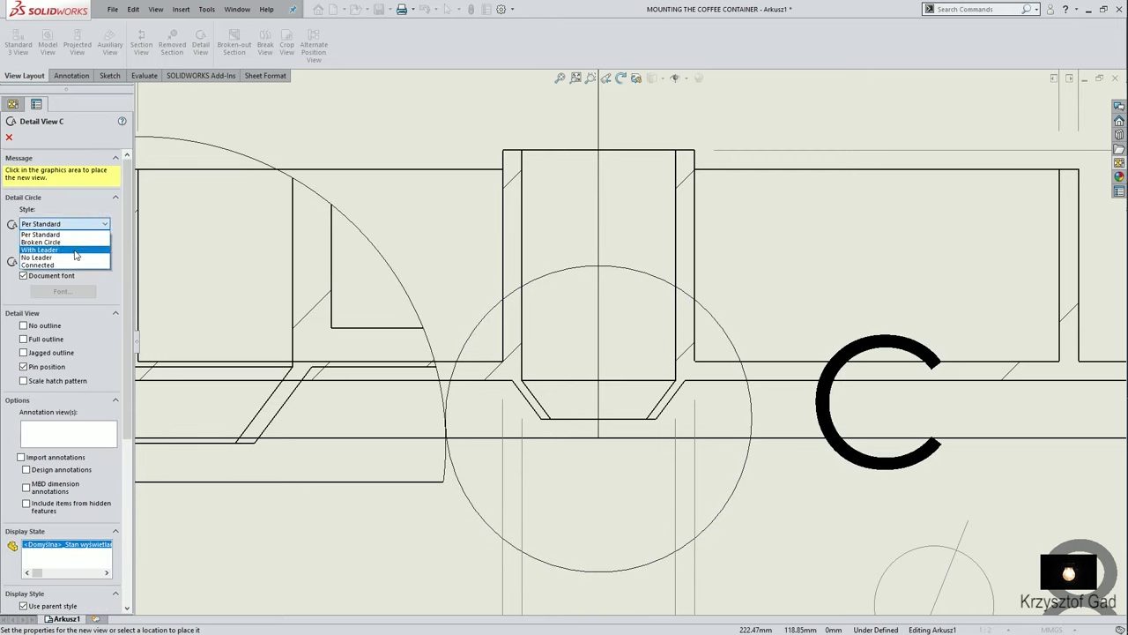
pyautogui.click(76, 255)
# Set Detail C to custom scale 5:1 and place it beside Detail B.
pyautogui.scroll(-6, 54, 483)
pyautogui.scroll(-1, 54, 483)
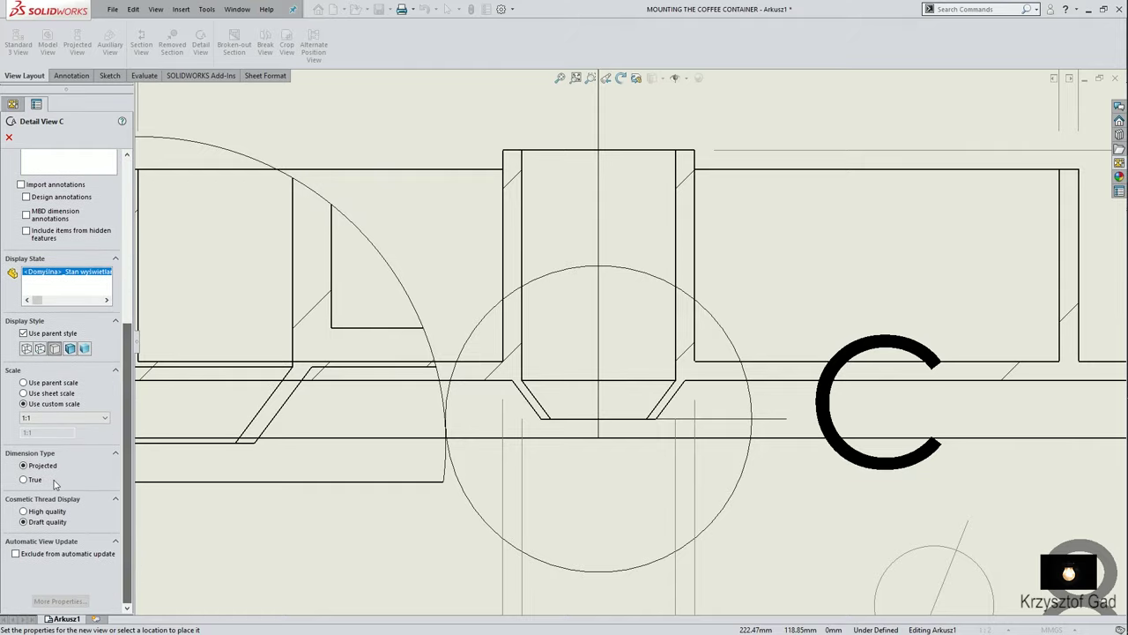
pyautogui.click(51, 418)
pyautogui.click(49, 503)
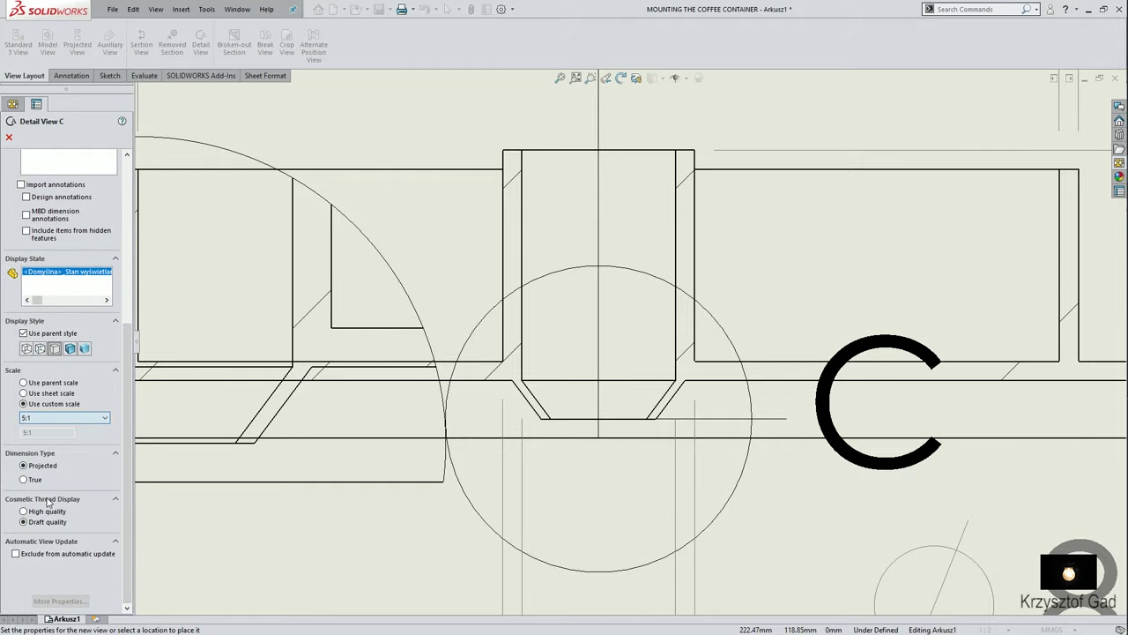
pyautogui.scroll(2, 320, 425)
pyautogui.scroll(3, 592, 320)
pyautogui.scroll(3, 592, 320)
pyautogui.scroll(3, 592, 320)
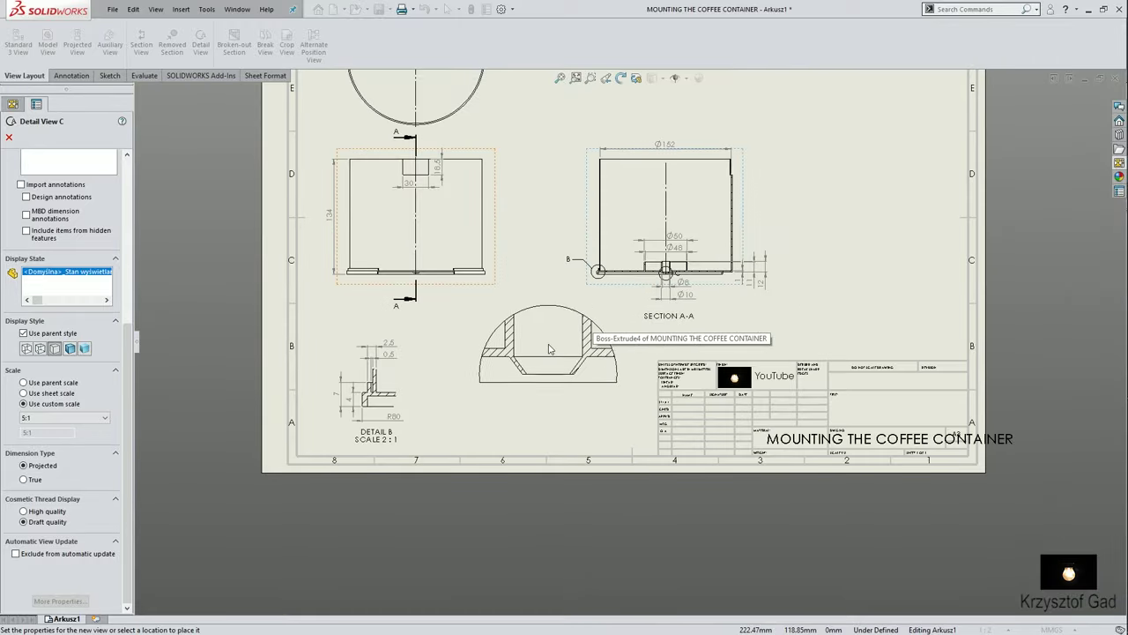
pyautogui.click(527, 379)
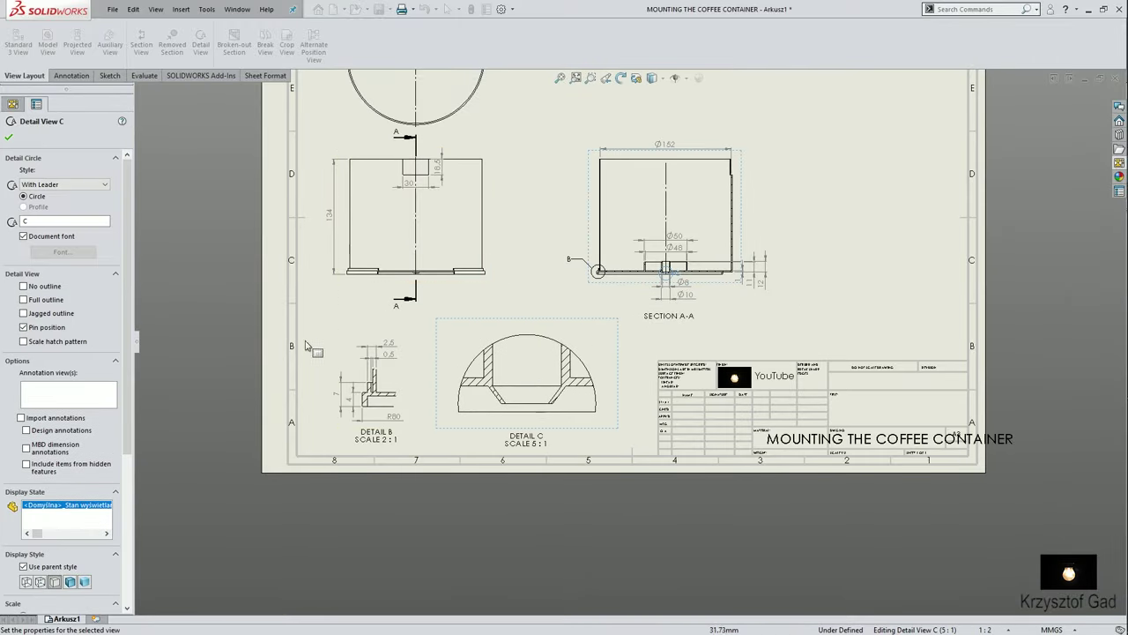
pyautogui.click(10, 137)
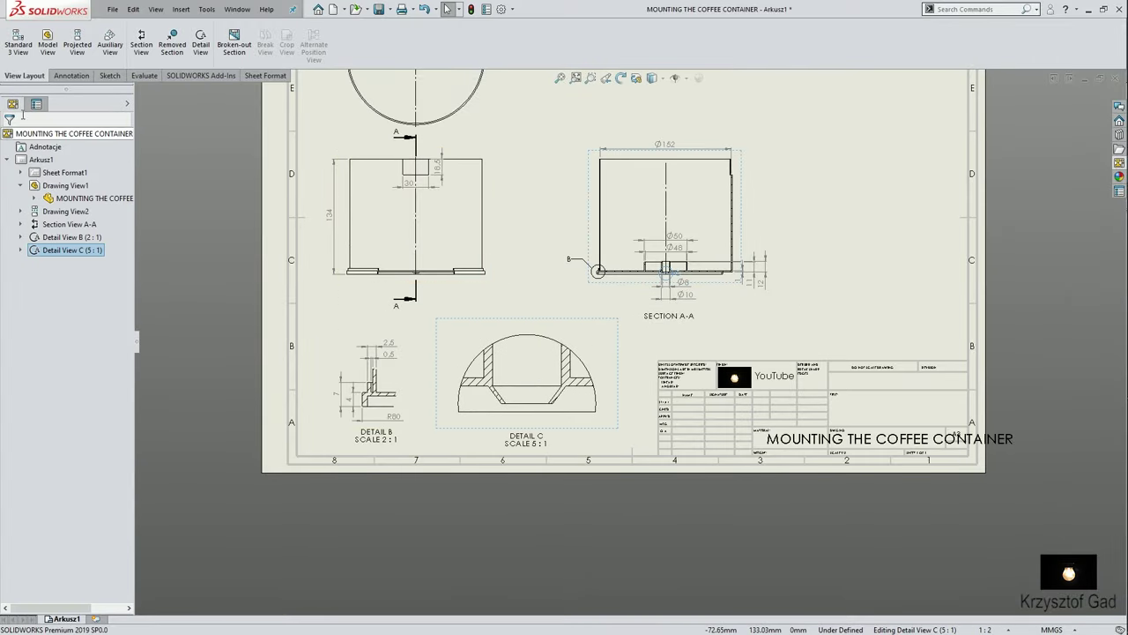
pyautogui.click(68, 76)
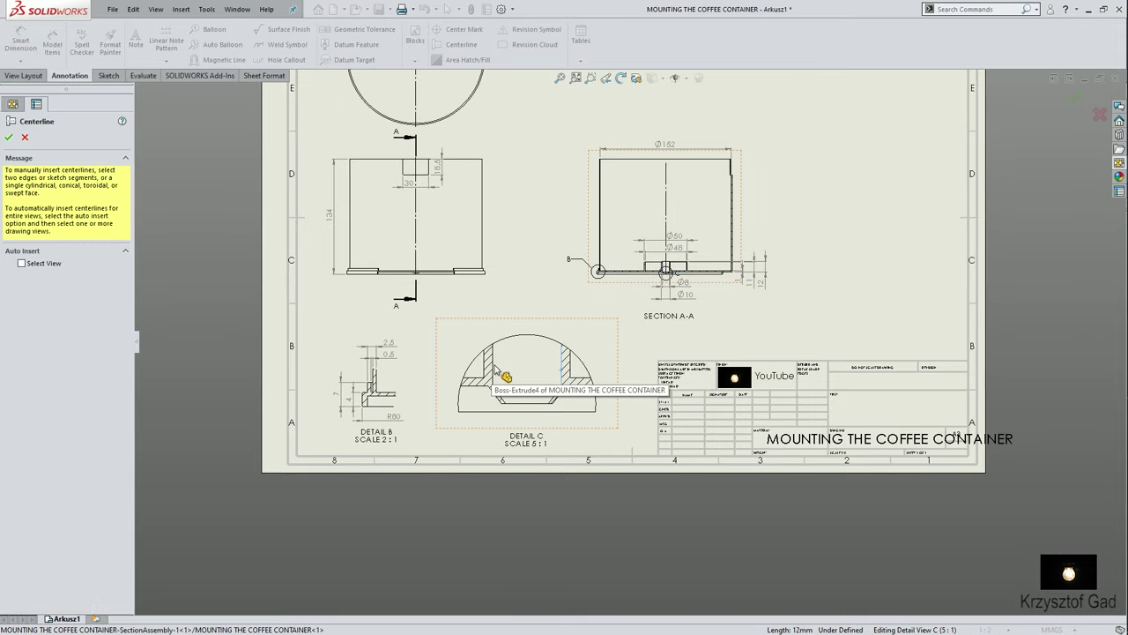
pyautogui.scroll(-2, 495, 369)
pyautogui.scroll(-3, 486, 373)
pyautogui.scroll(-2, 441, 235)
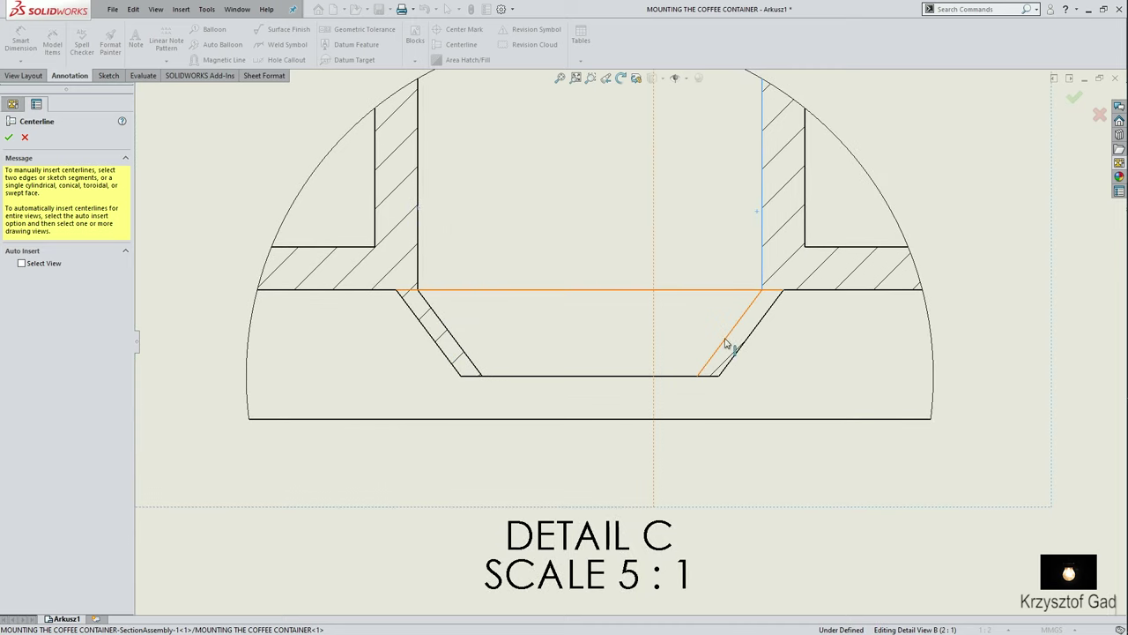
pyautogui.press('Escape')
pyautogui.click(442, 43)
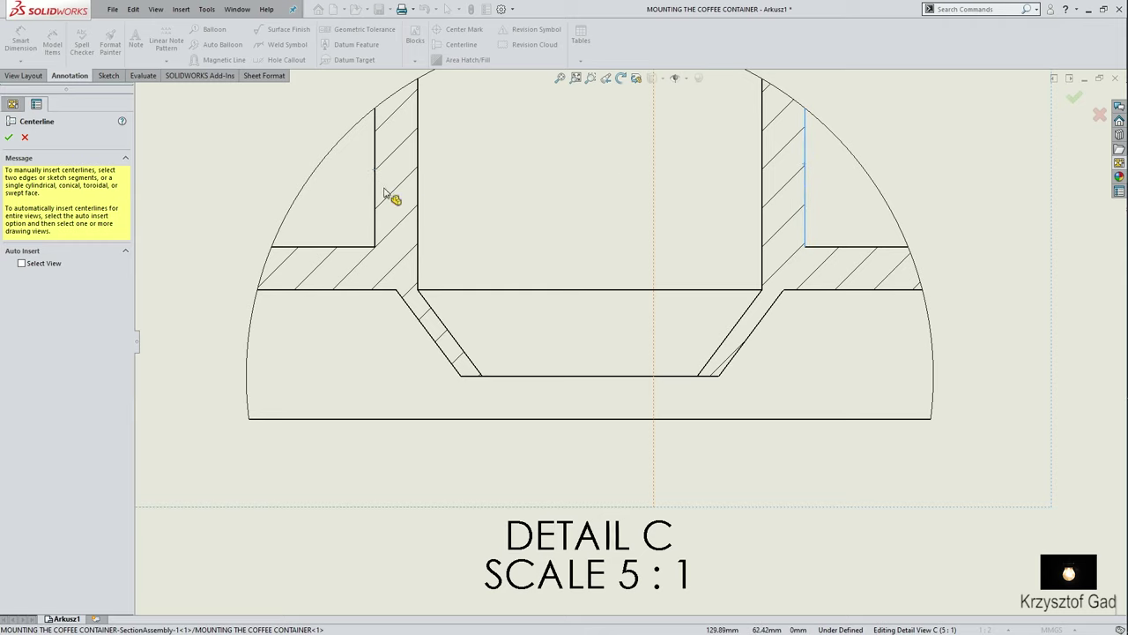
pyautogui.press('Escape')
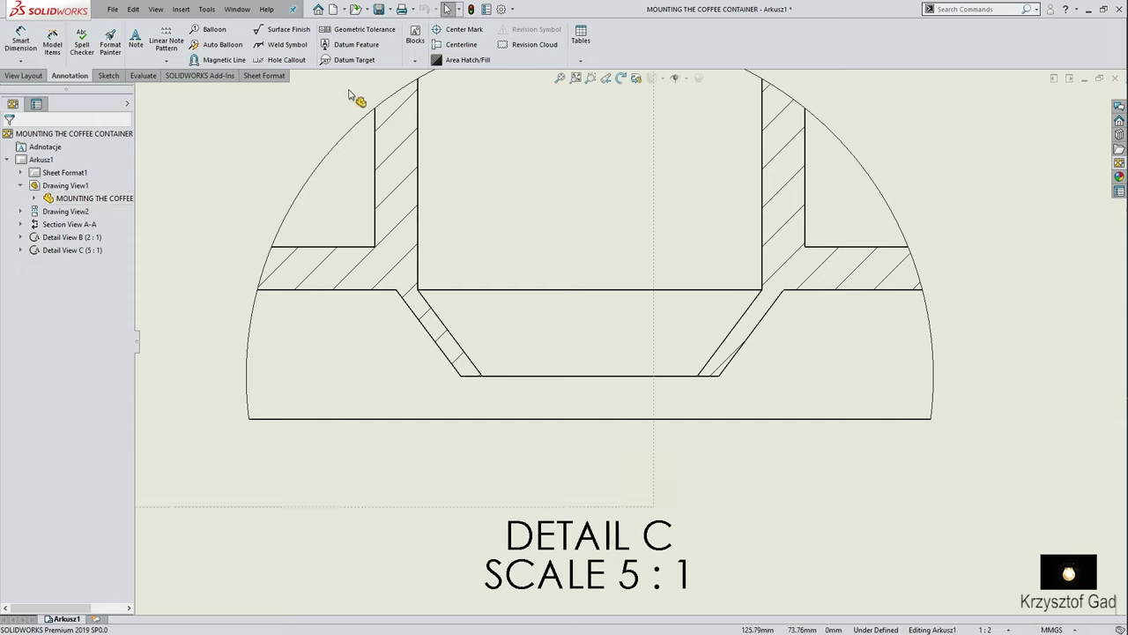
# Dimension Detail C's chamfered recess with 2 height, 1,5 width and 0,4 wall thickness, then fit the sheet.
pyautogui.click(20, 42)
pyautogui.click(439, 348)
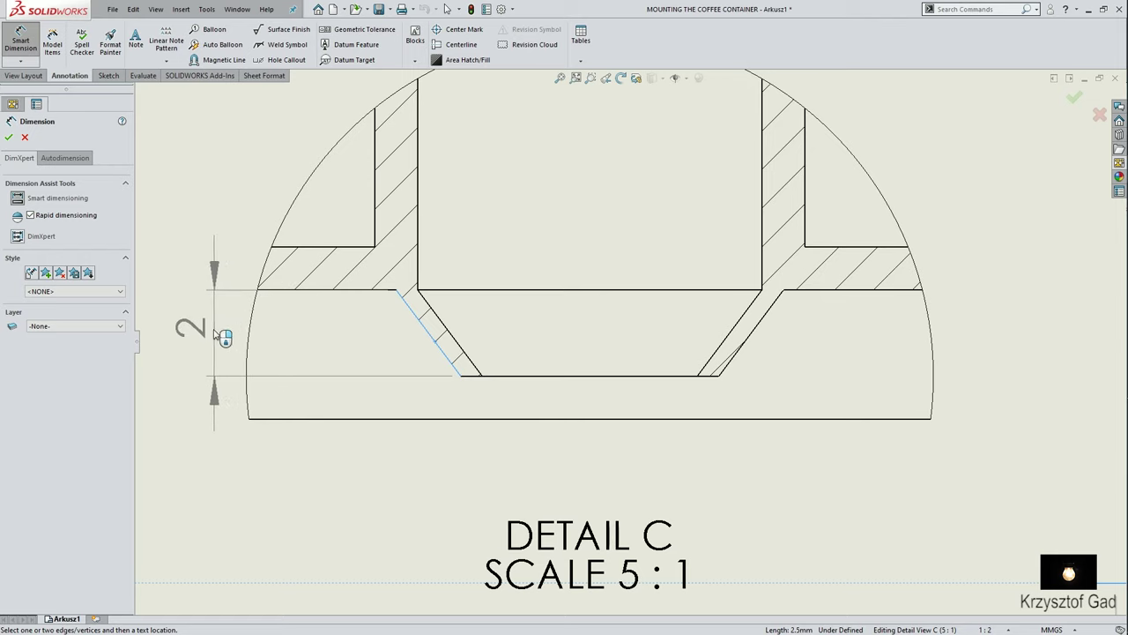
pyautogui.click(219, 334)
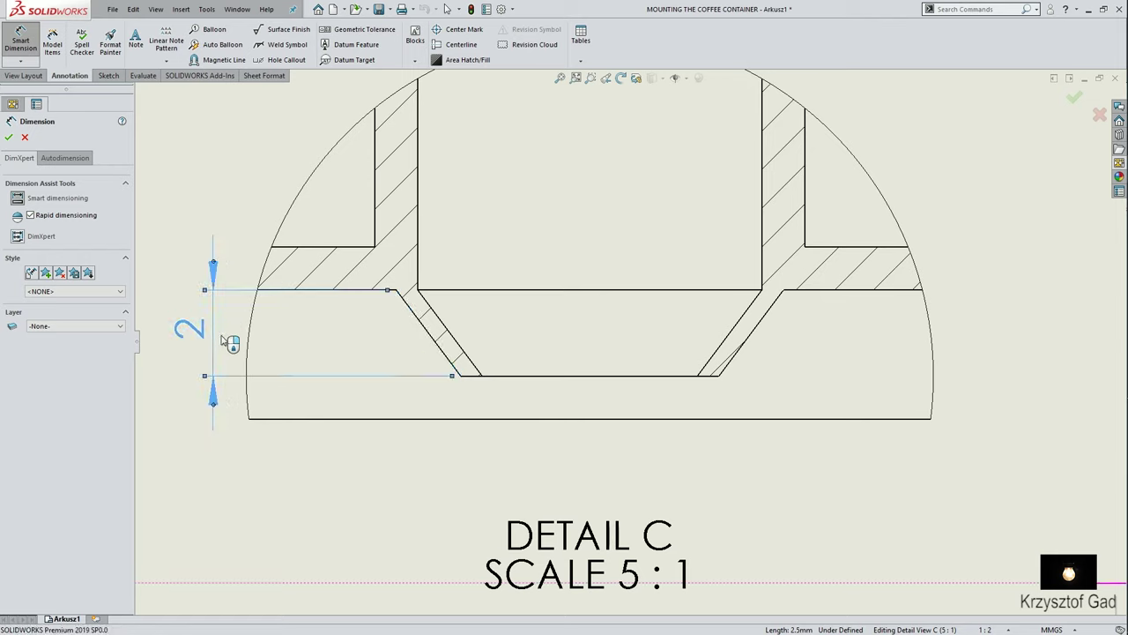
pyautogui.click(771, 309)
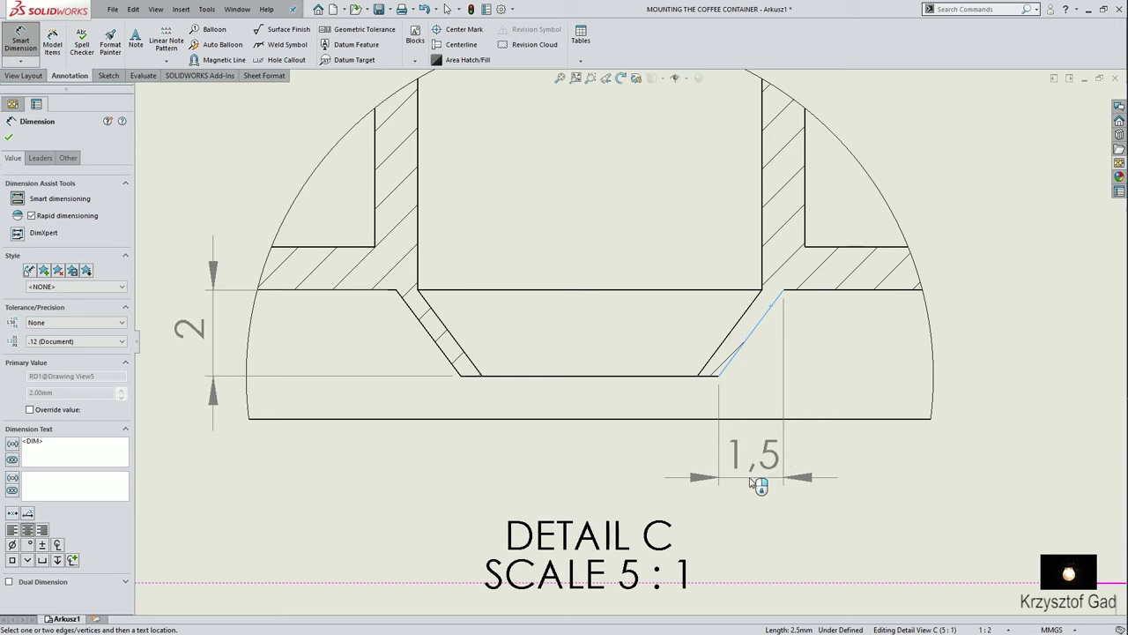
pyautogui.click(749, 481)
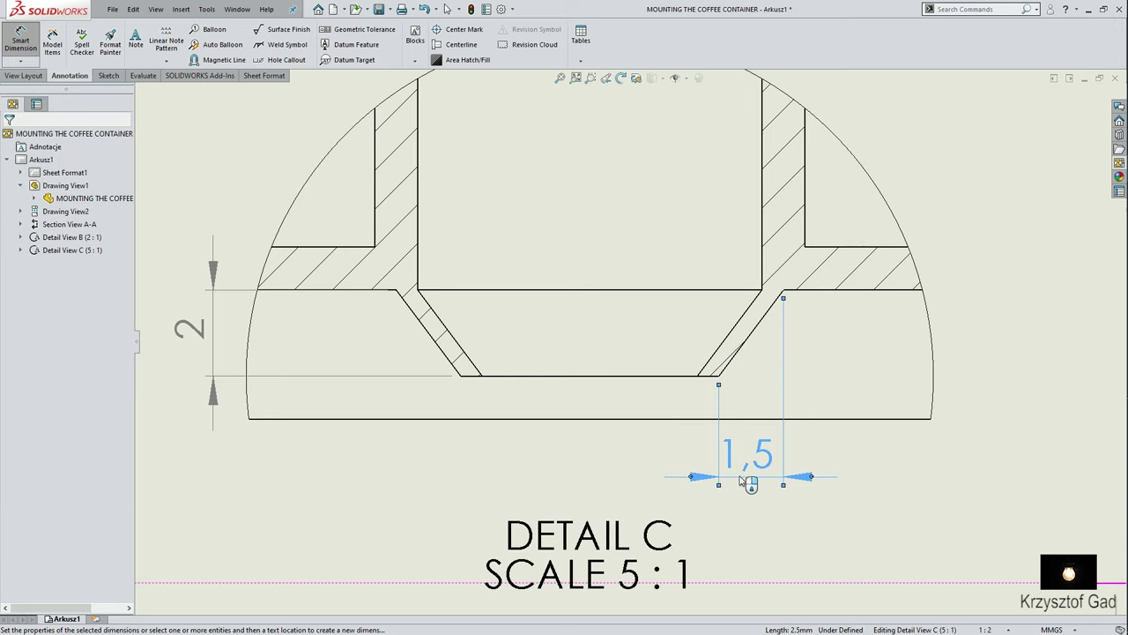
pyautogui.click(472, 360)
pyautogui.click(419, 319)
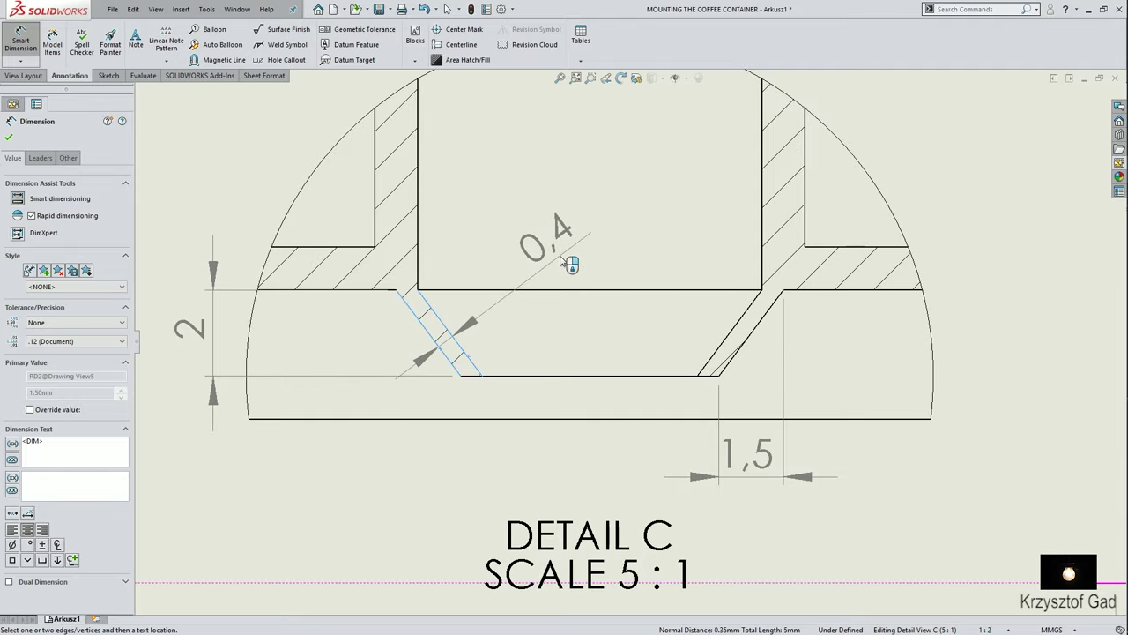
pyautogui.click(571, 255)
pyautogui.scroll(1, 570, 255)
pyautogui.scroll(3, 572, 256)
pyautogui.scroll(1, 571, 255)
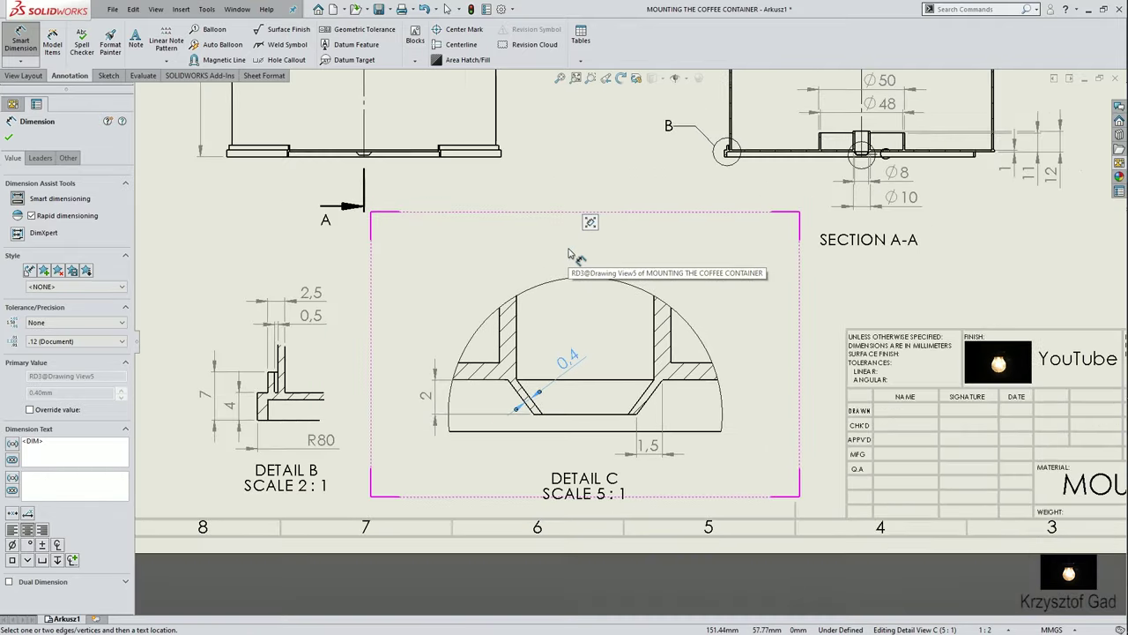
pyautogui.press('f')
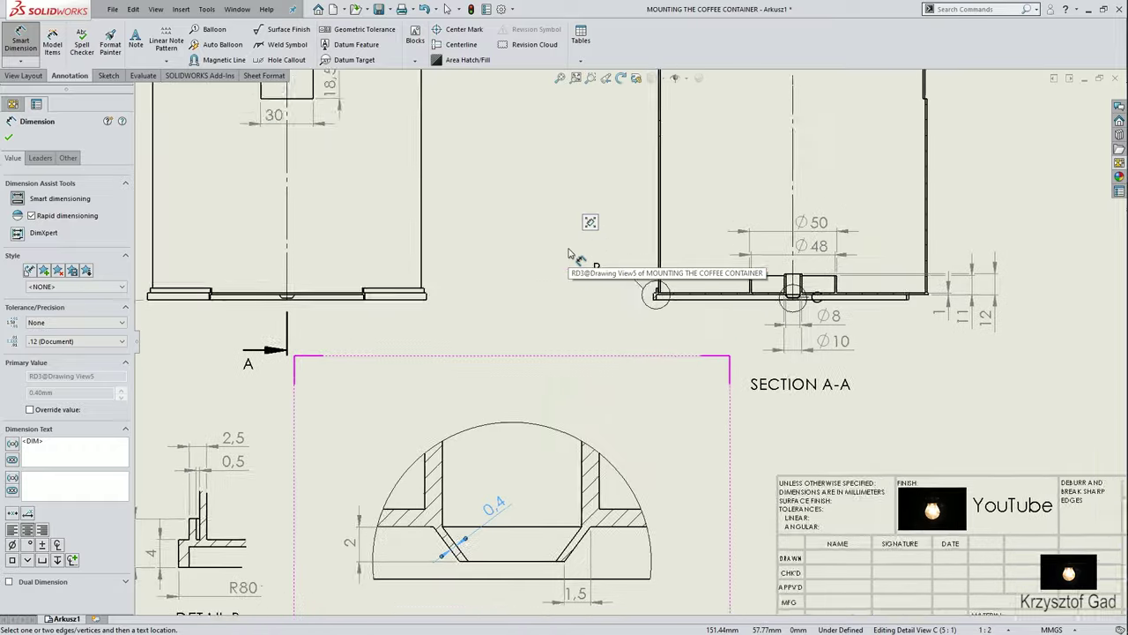
pyautogui.click(6, 139)
pyautogui.click(24, 75)
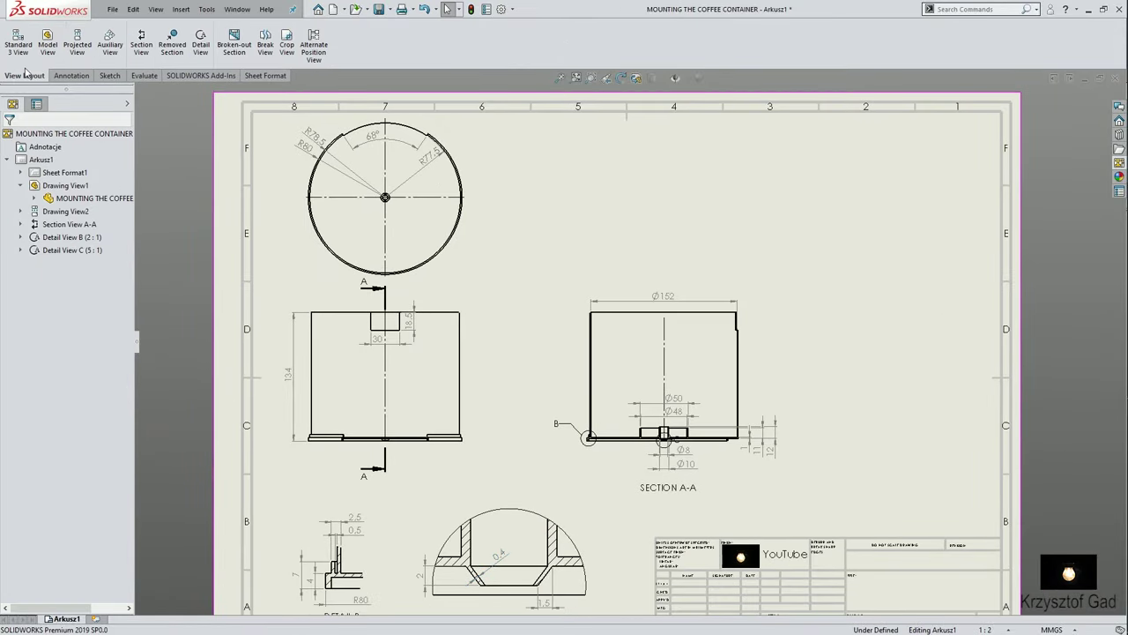
pyautogui.click(237, 9)
pyautogui.click(263, 118)
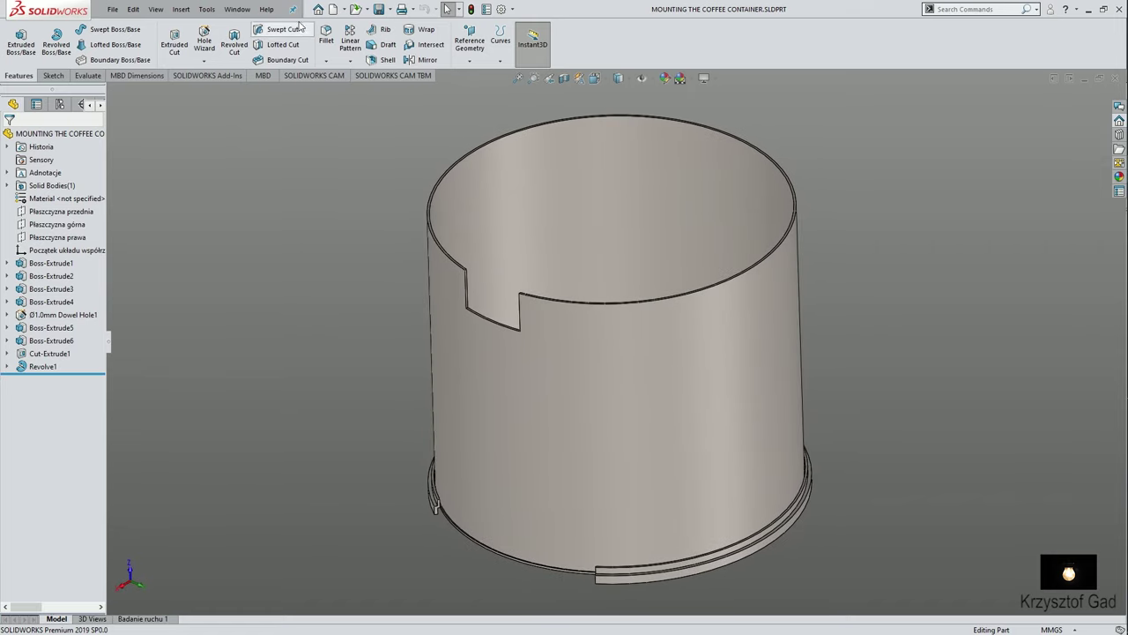
pyautogui.click(236, 9)
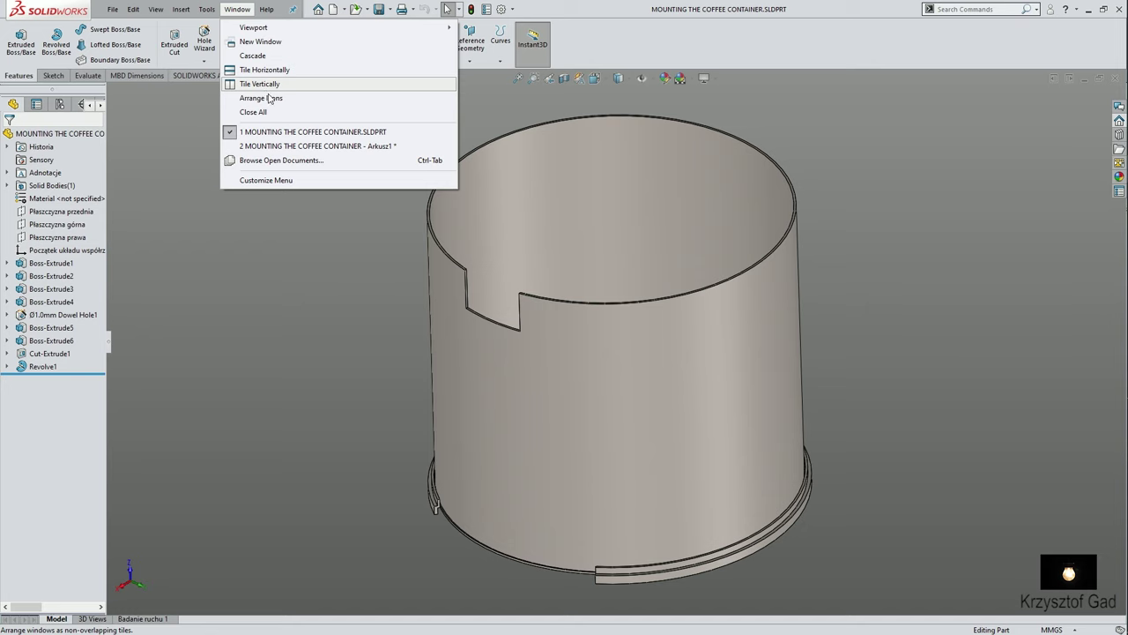
pyautogui.click(286, 146)
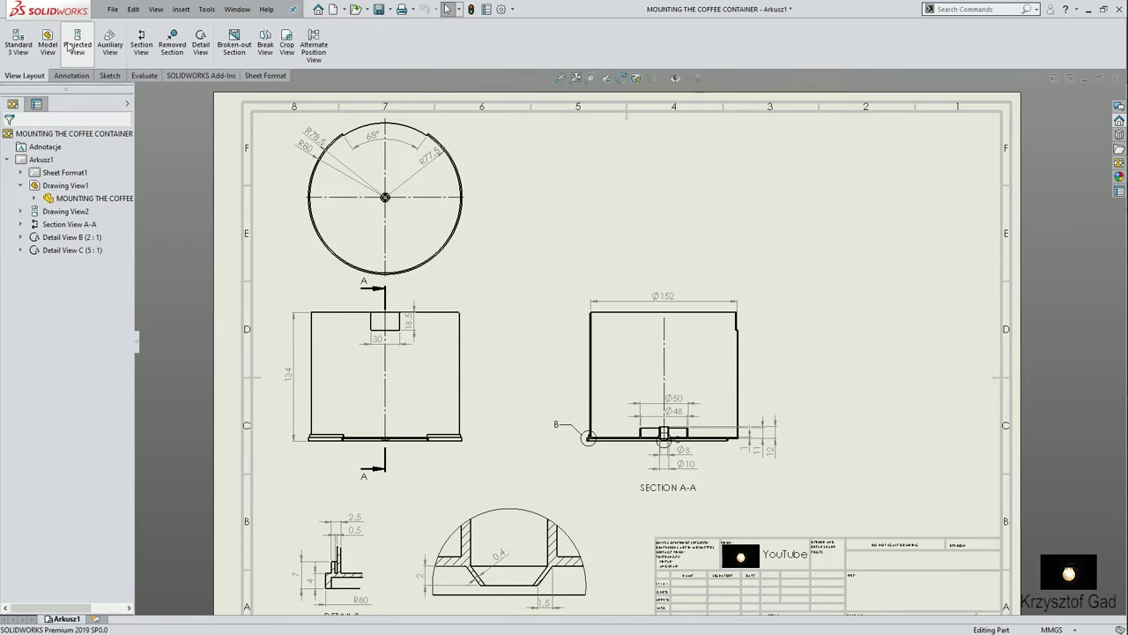
# Insert a current-orientation model view at custom scale 1:2 in the sheet's upper right.
pyautogui.click(47, 42)
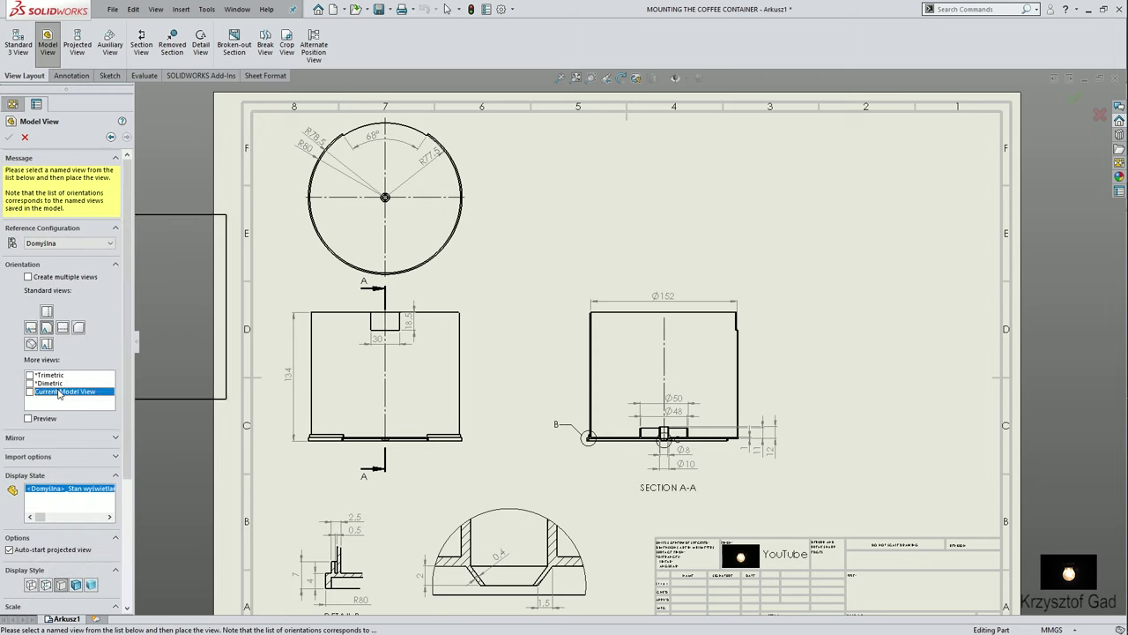
pyautogui.click(30, 391)
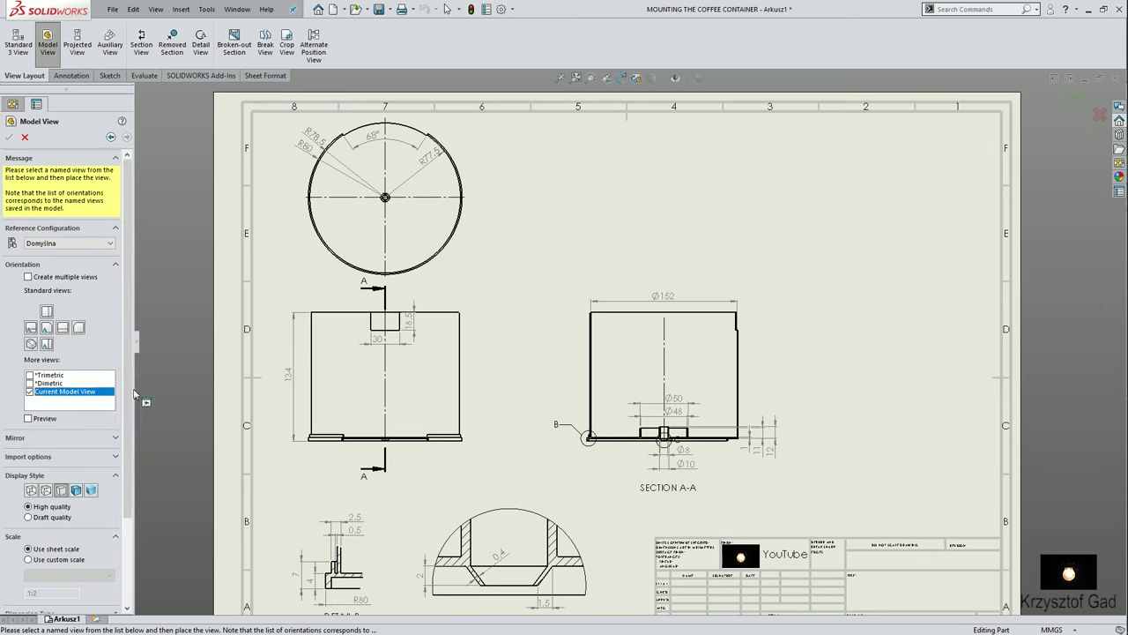
pyautogui.scroll(-3, 132, 582)
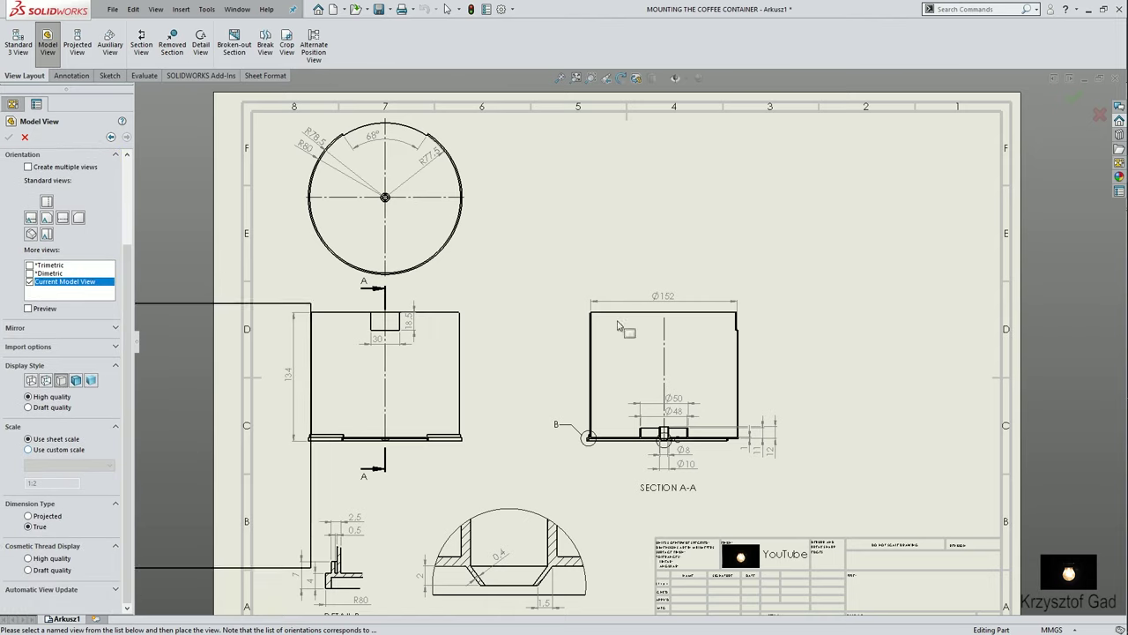
pyautogui.click(65, 452)
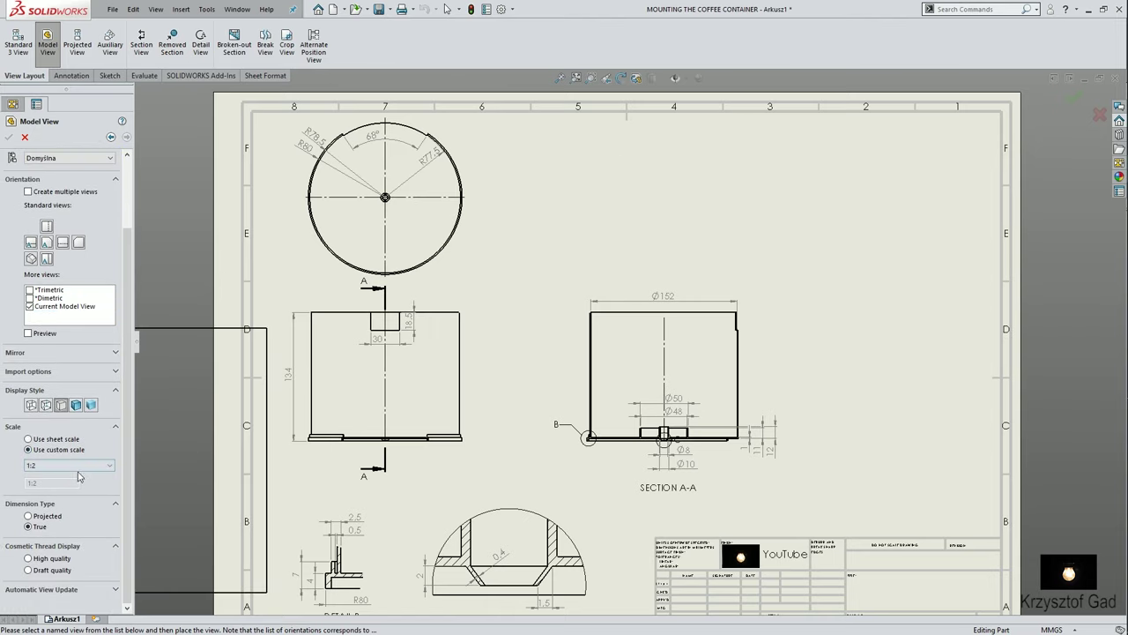
pyautogui.click(79, 466)
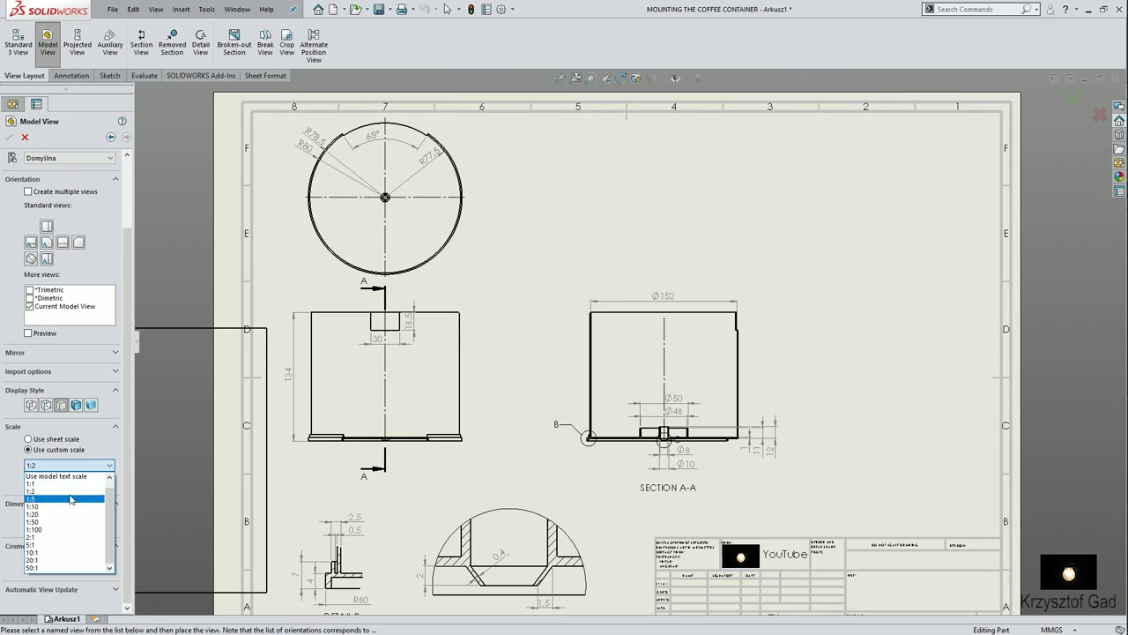
pyautogui.click(69, 491)
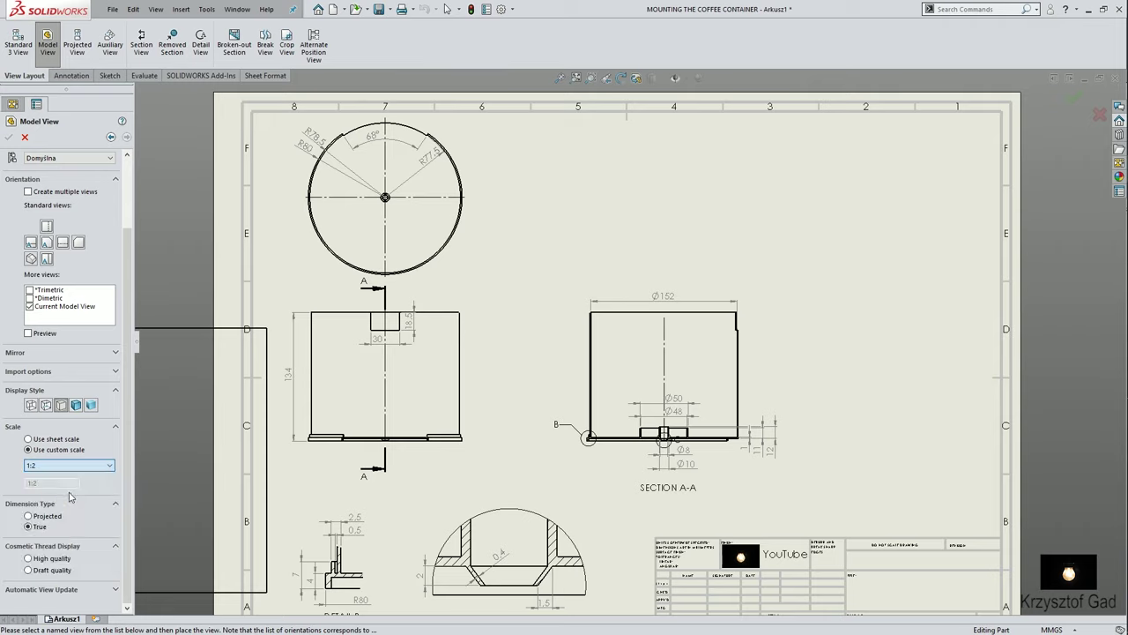
pyautogui.click(863, 292)
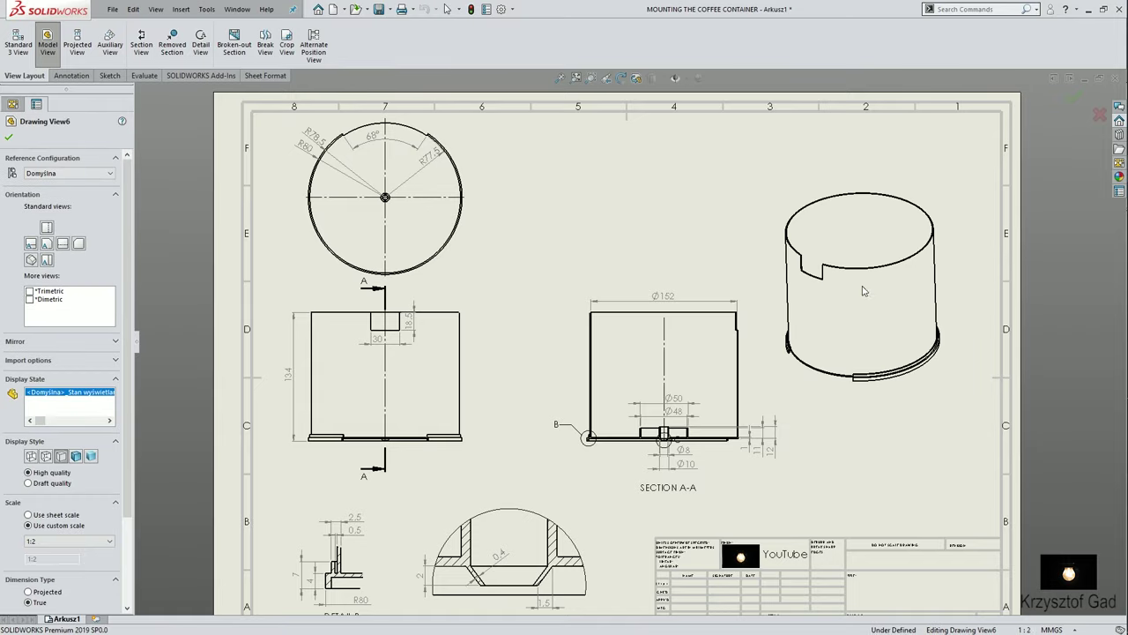
pyautogui.click(8, 139)
pyautogui.scroll(-2, 287, 460)
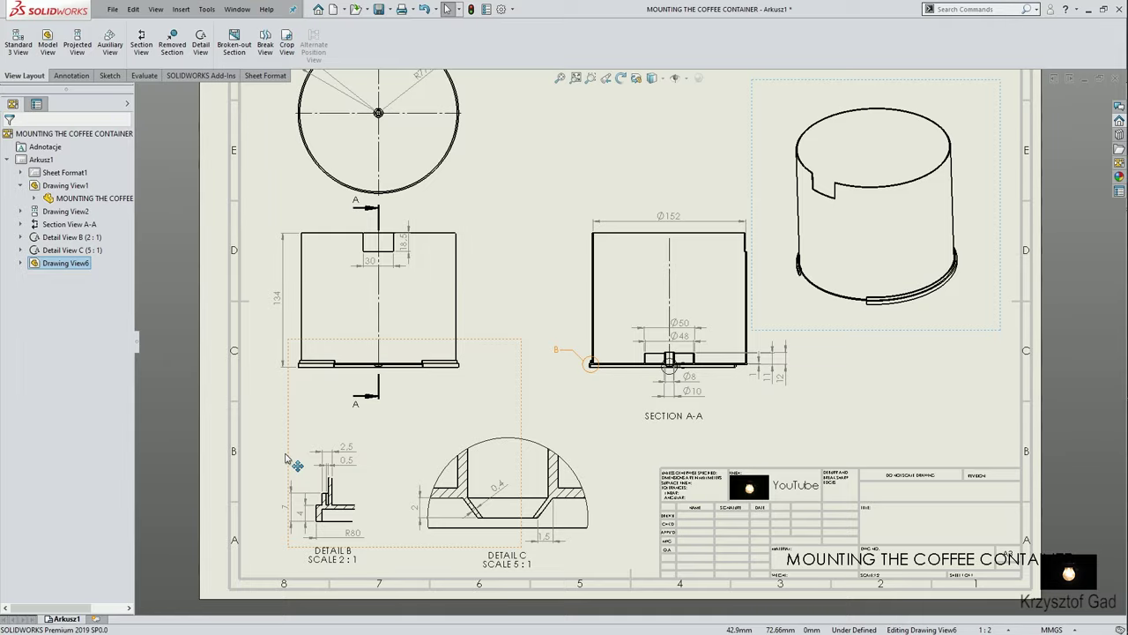
pyautogui.scroll(-2, 286, 459)
pyautogui.scroll(-3, 286, 459)
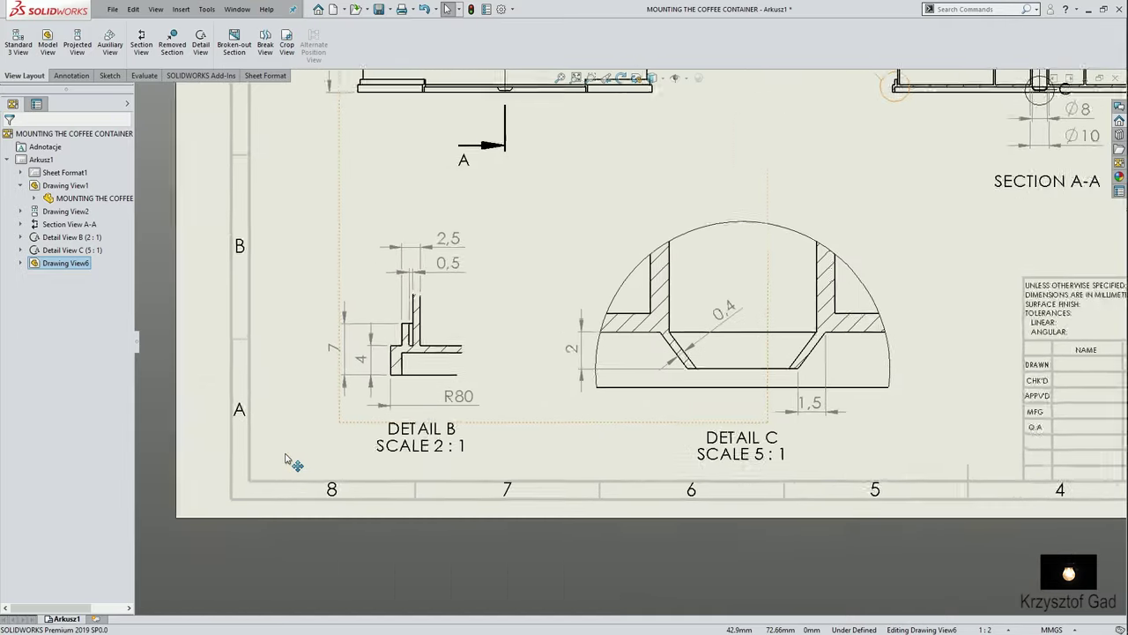
pyautogui.scroll(-1, 286, 459)
pyautogui.scroll(5, 286, 459)
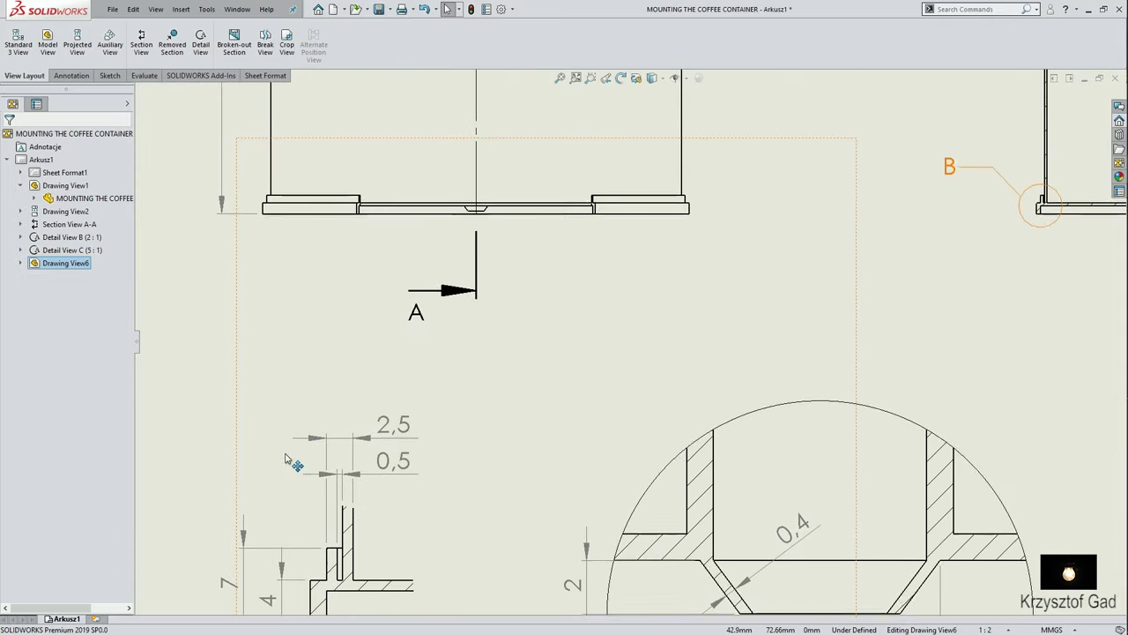
pyautogui.scroll(1, 339, 228)
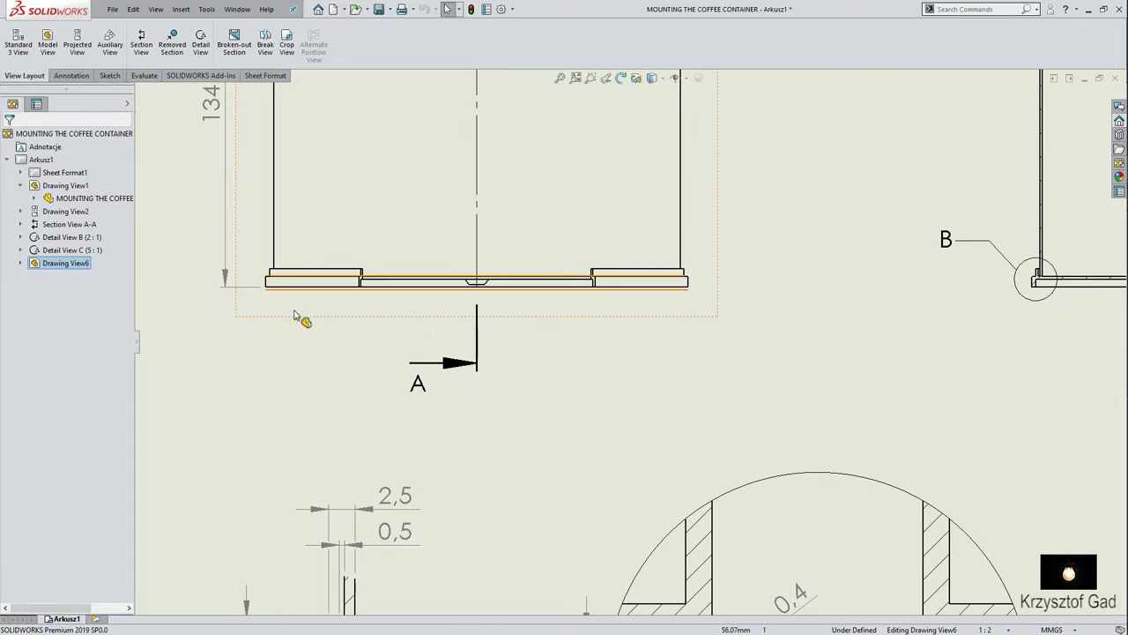
pyautogui.scroll(2, 298, 315)
pyautogui.scroll(3, 188, 471)
pyautogui.scroll(2, 141, 507)
pyautogui.scroll(2, 137, 514)
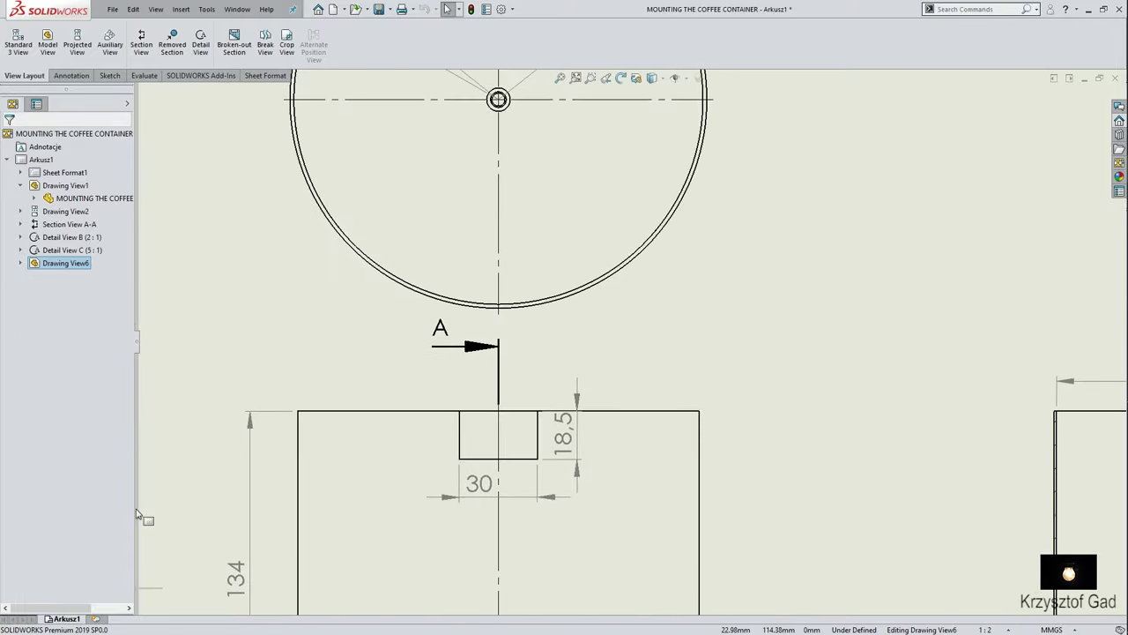
pyautogui.scroll(1, 137, 514)
pyautogui.scroll(2, 137, 514)
pyautogui.scroll(1, 136, 514)
pyautogui.hscroll(5, 137, 514)
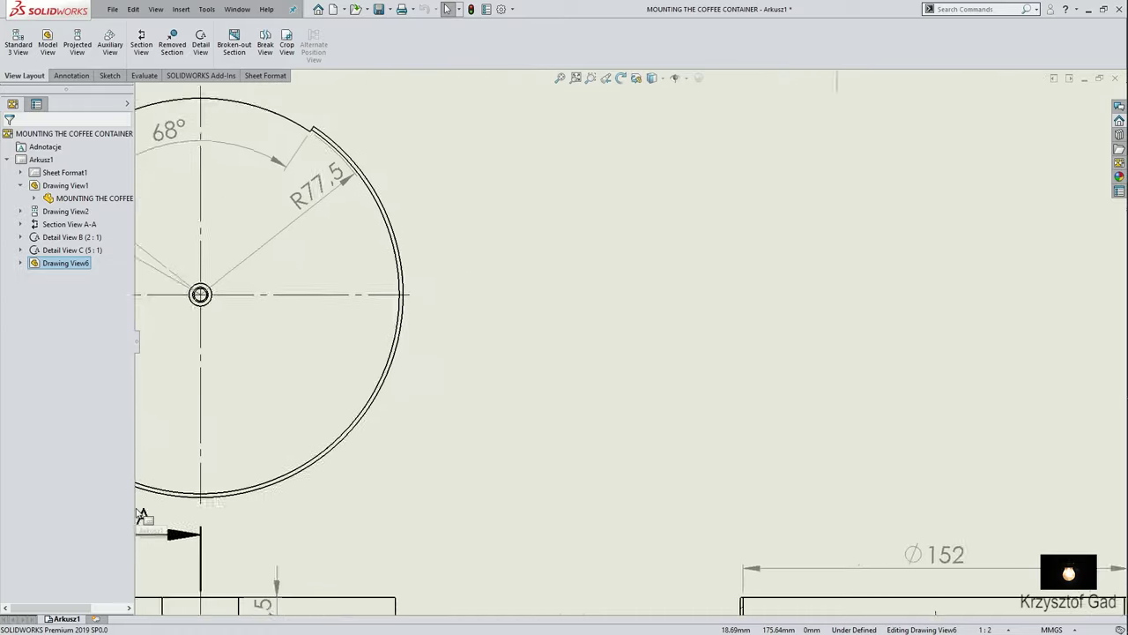
pyautogui.hscroll(2, 137, 514)
pyautogui.scroll(-3, 136, 514)
pyautogui.scroll(-3, 136, 514)
pyautogui.hscroll(1, 137, 514)
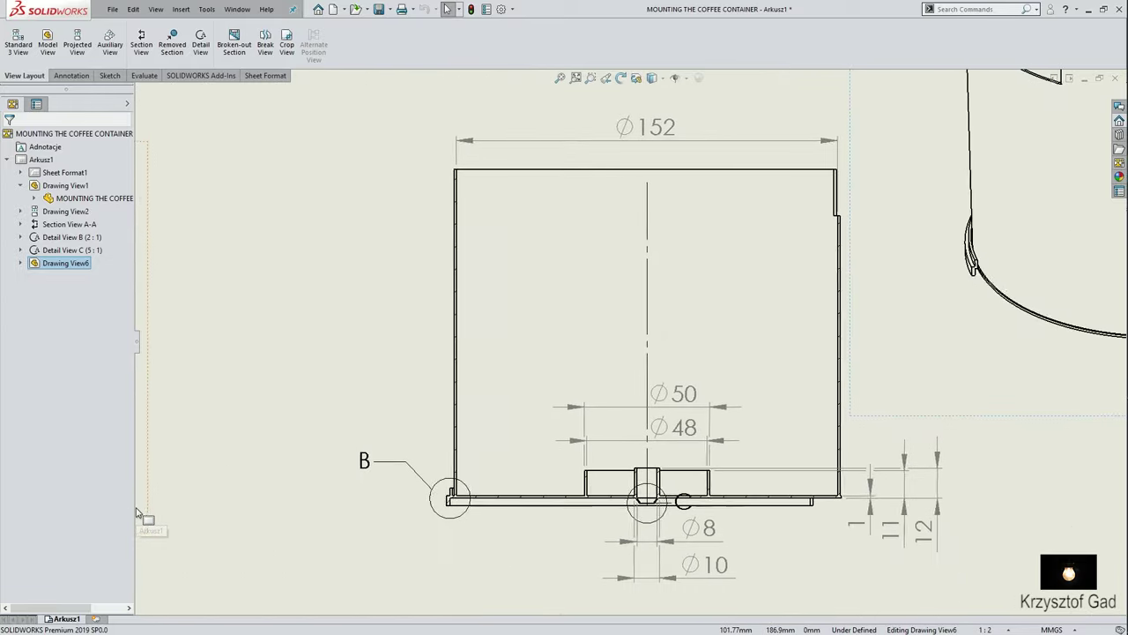
pyautogui.hscroll(1, 309, 507)
pyautogui.scroll(-1, 617, 498)
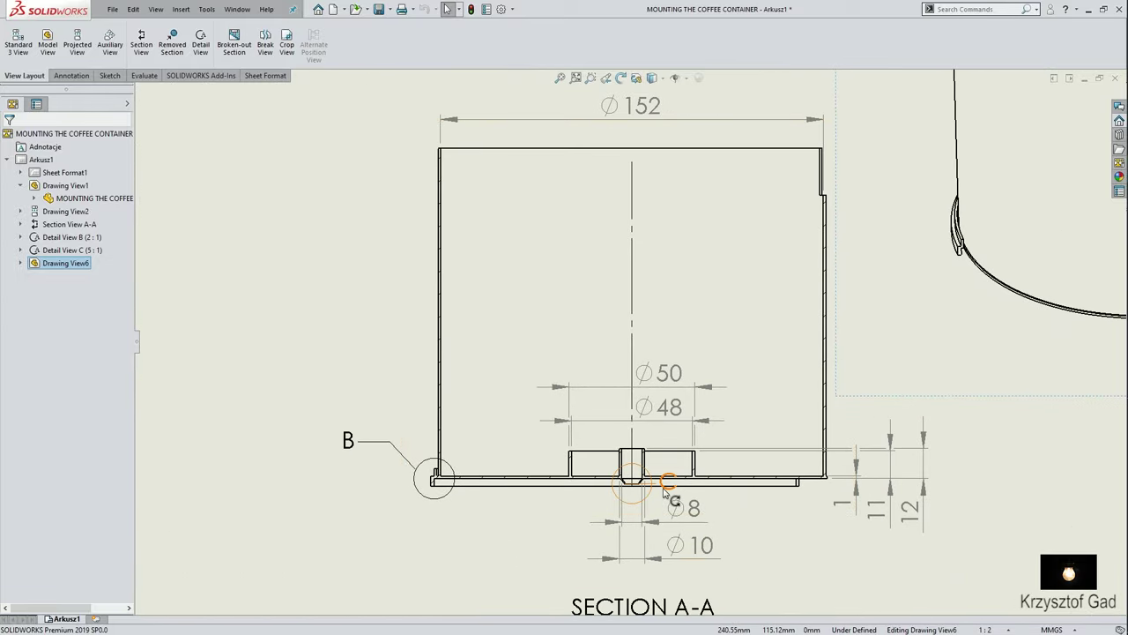
pyautogui.click(666, 494)
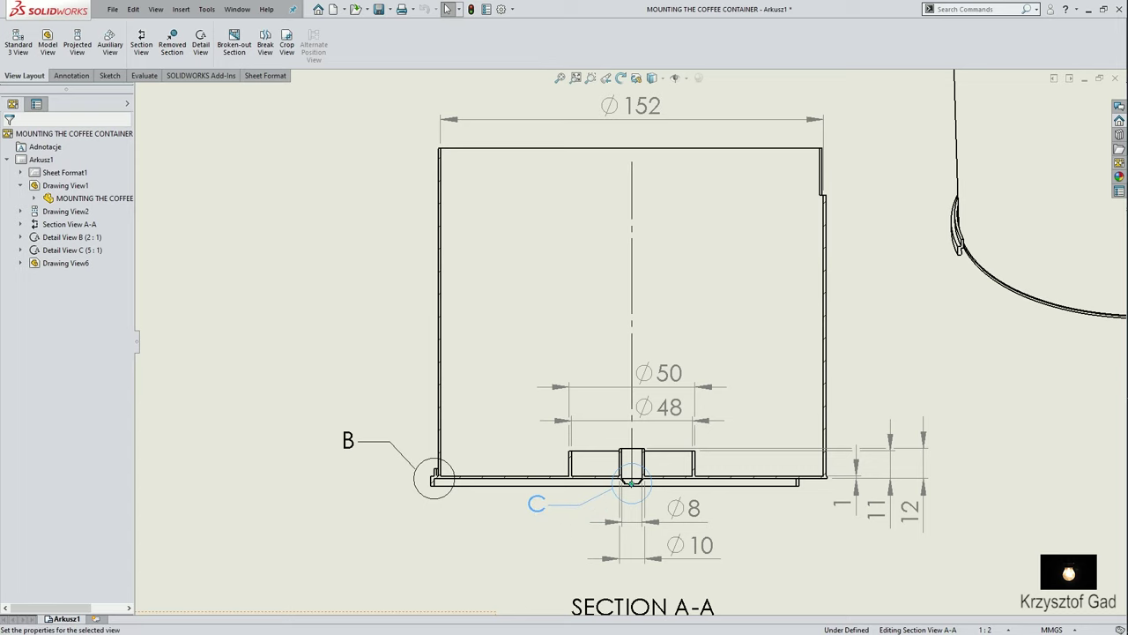
pyautogui.scroll(1, 353, 370)
pyautogui.click(10, 137)
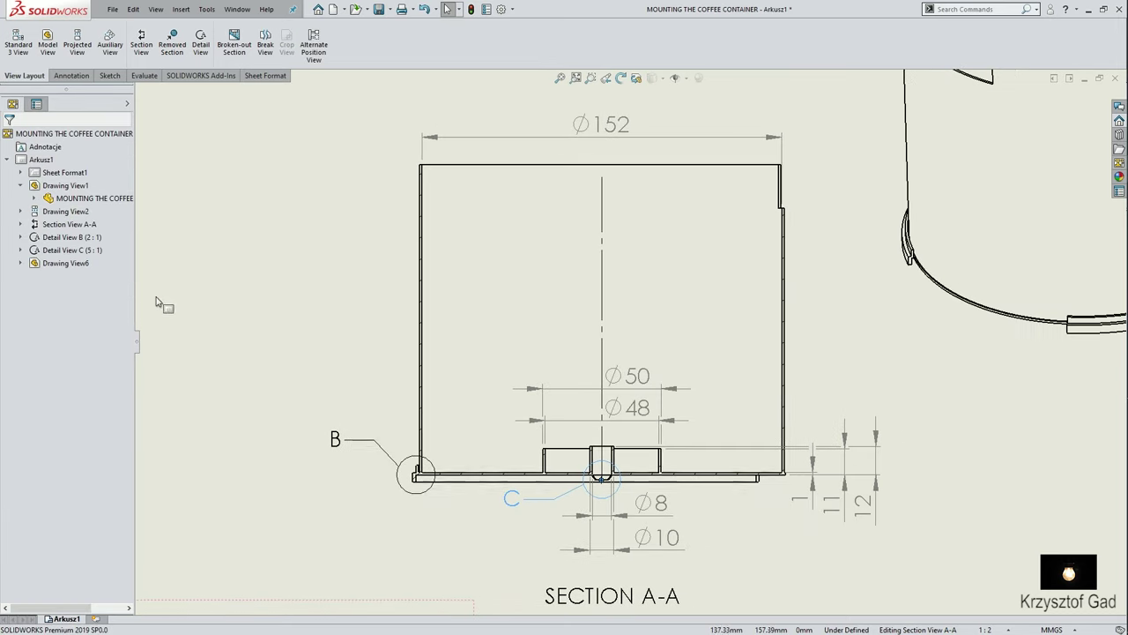
pyautogui.scroll(1, 433, 361)
pyautogui.scroll(1, 529, 392)
pyautogui.scroll(1, 600, 454)
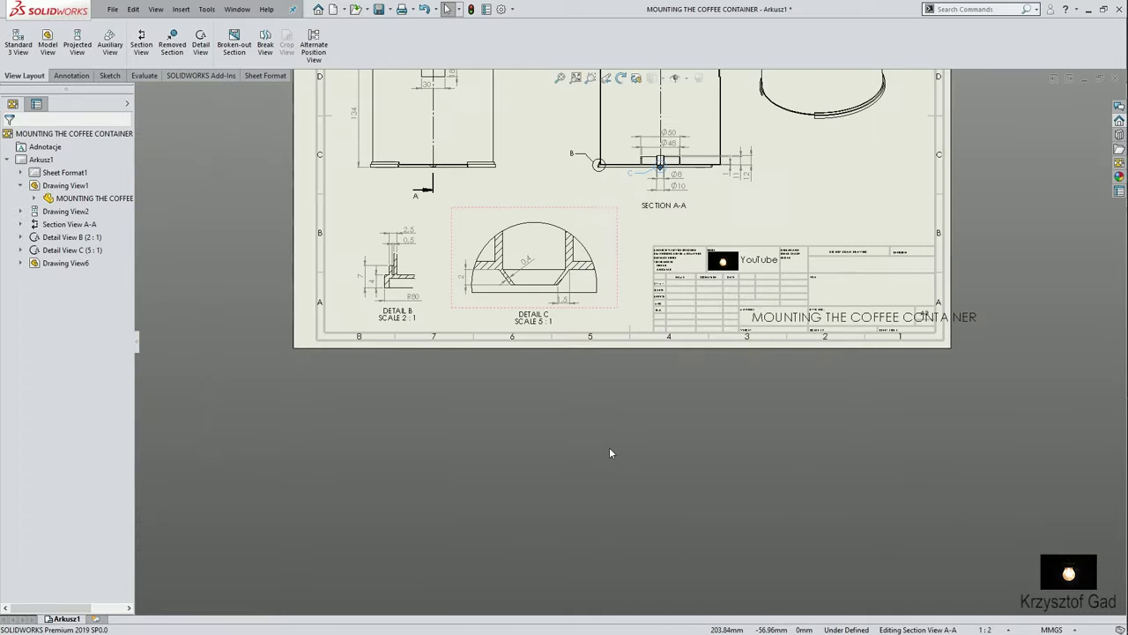
# In the sheet format, shrink the MOUNTING THE COFFEE CONTAINER title to font size 9, then exit.
pyautogui.rightClick(43, 167)
pyautogui.click(88, 200)
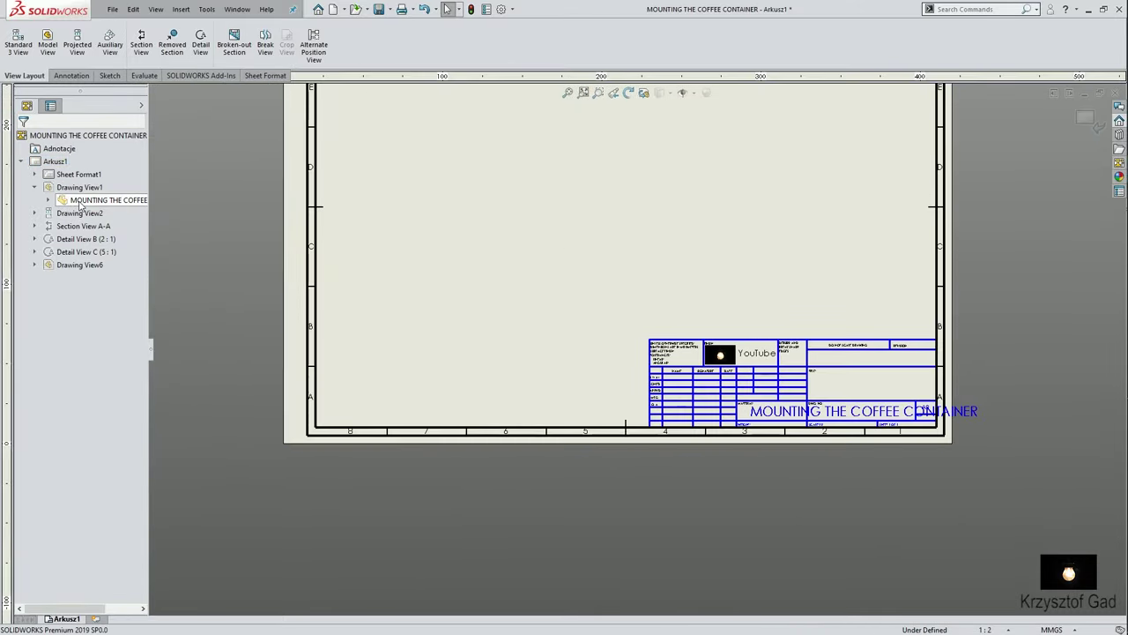
pyautogui.doubleClick(840, 413)
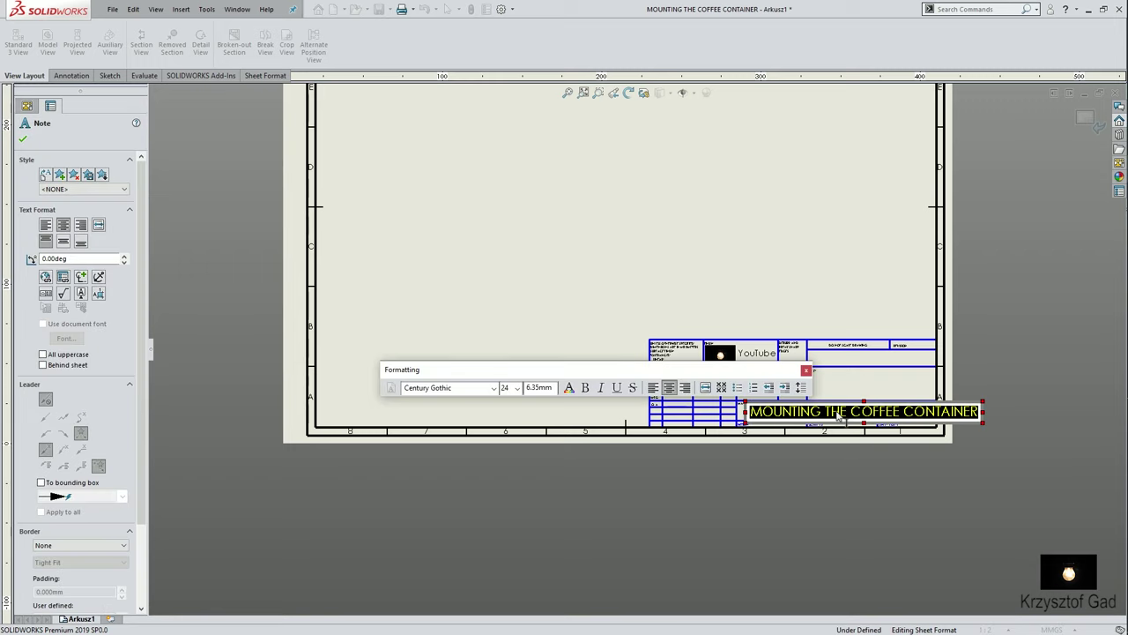
pyautogui.click(519, 388)
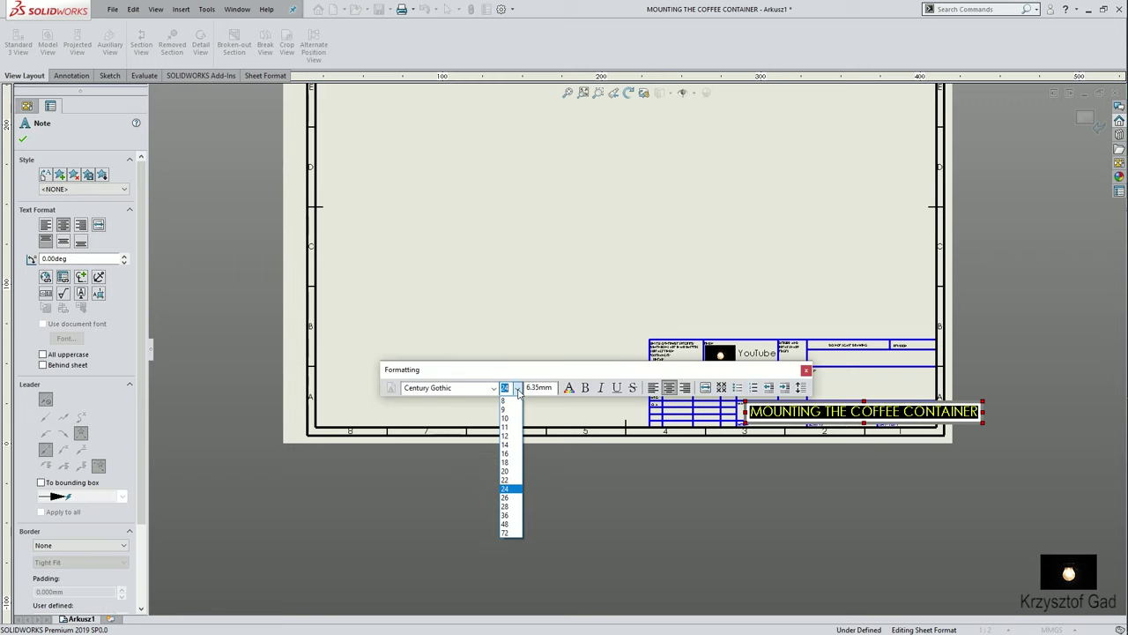
pyautogui.click(516, 435)
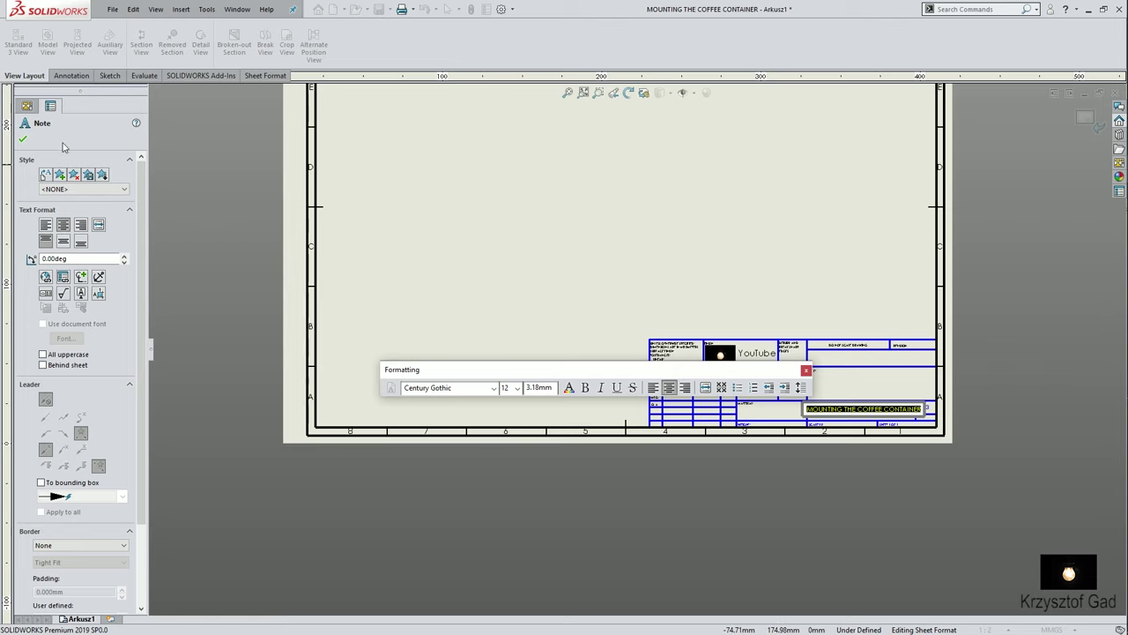
pyautogui.click(24, 141)
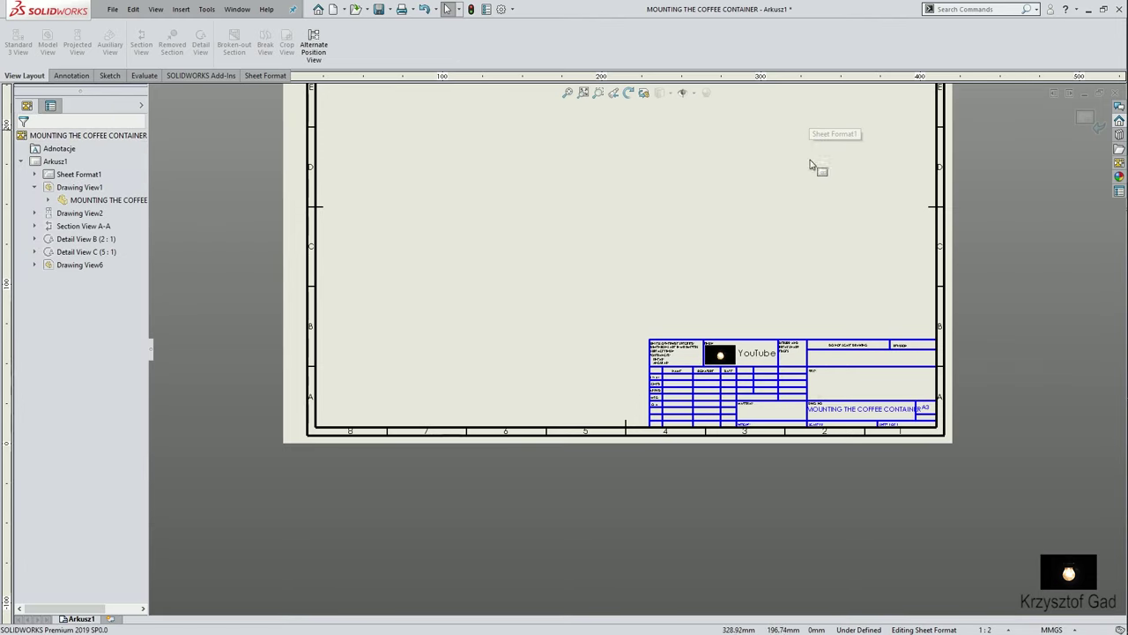
pyautogui.doubleClick(864, 409)
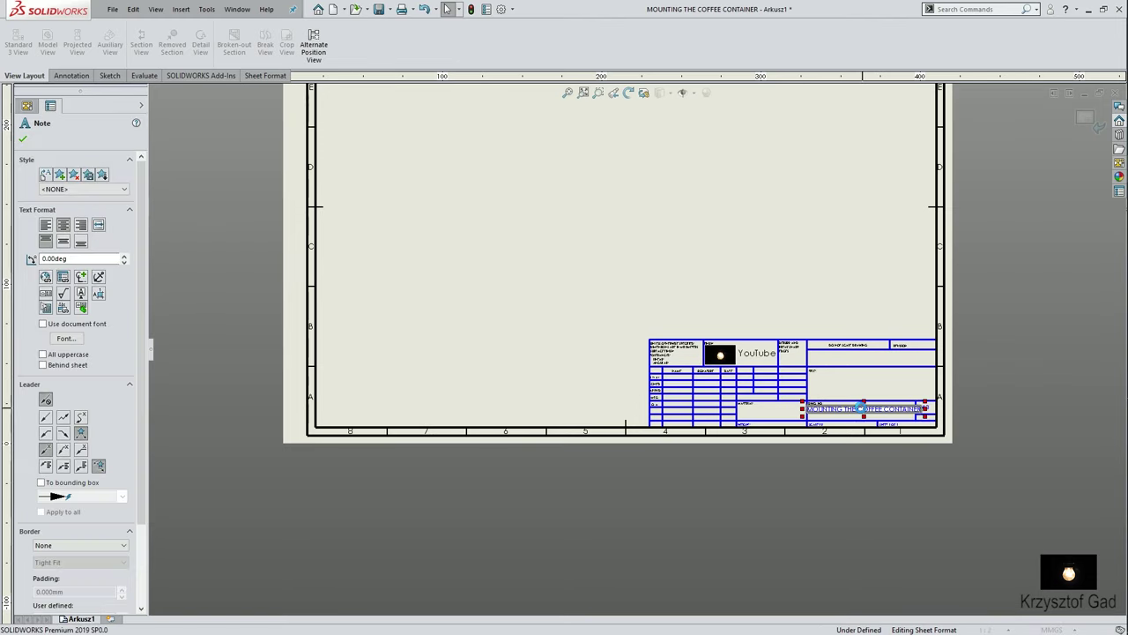
pyautogui.click(824, 387)
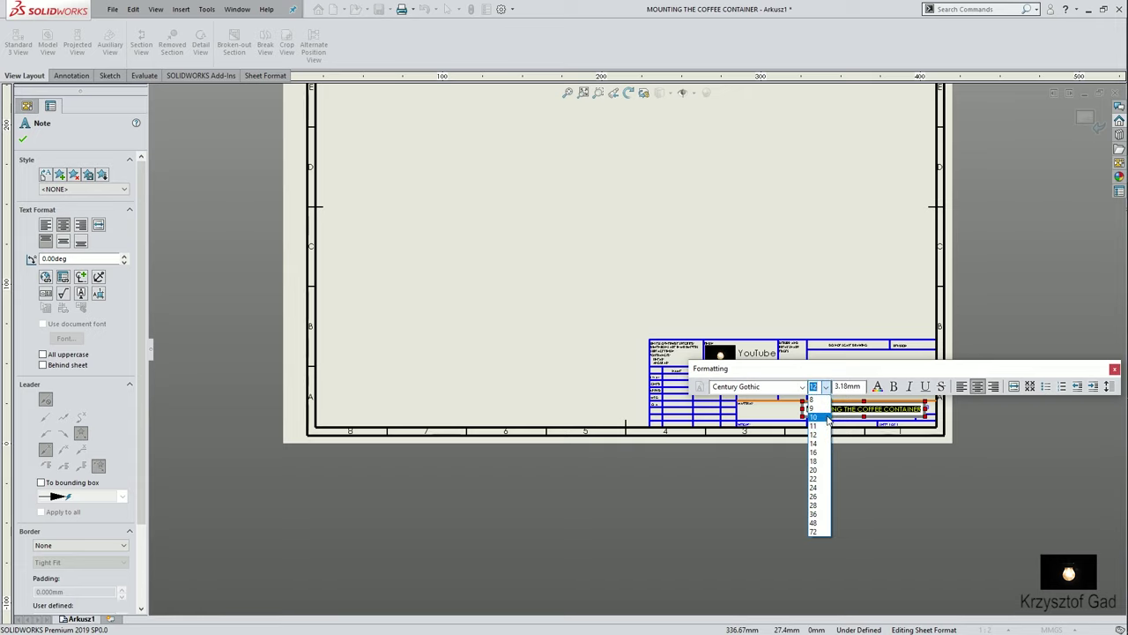
pyautogui.click(818, 409)
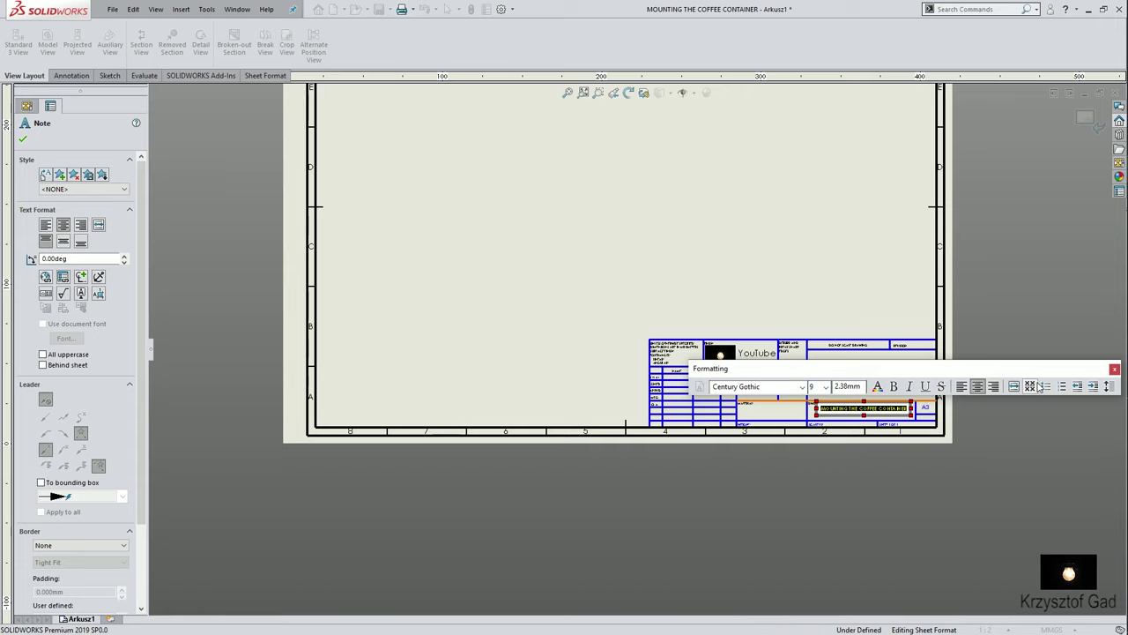
pyautogui.click(24, 140)
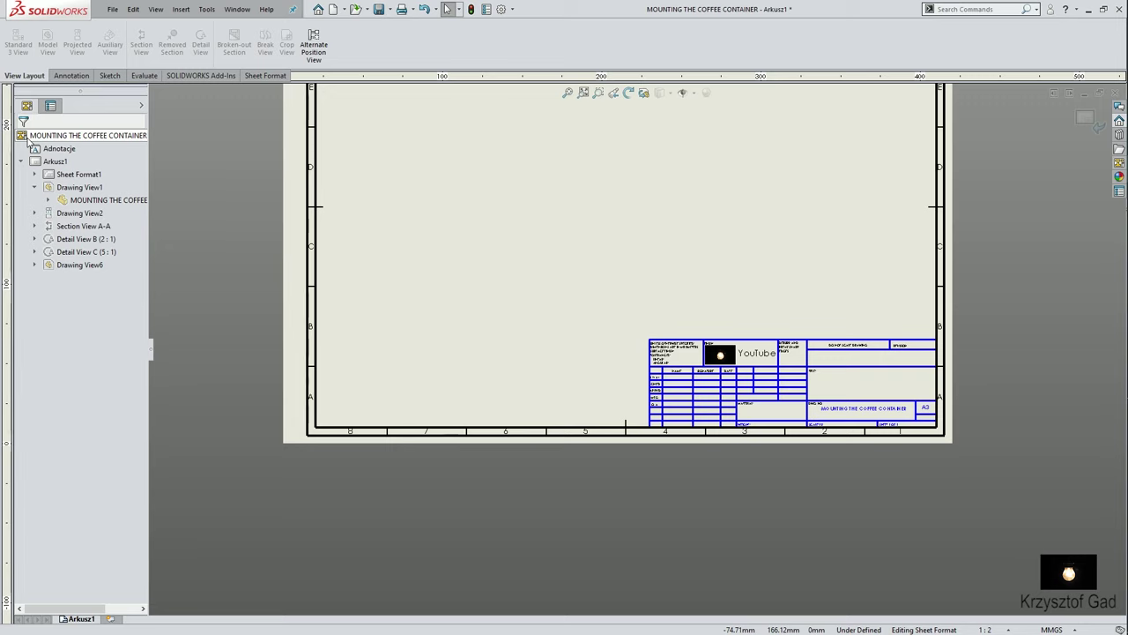
pyautogui.click(1099, 125)
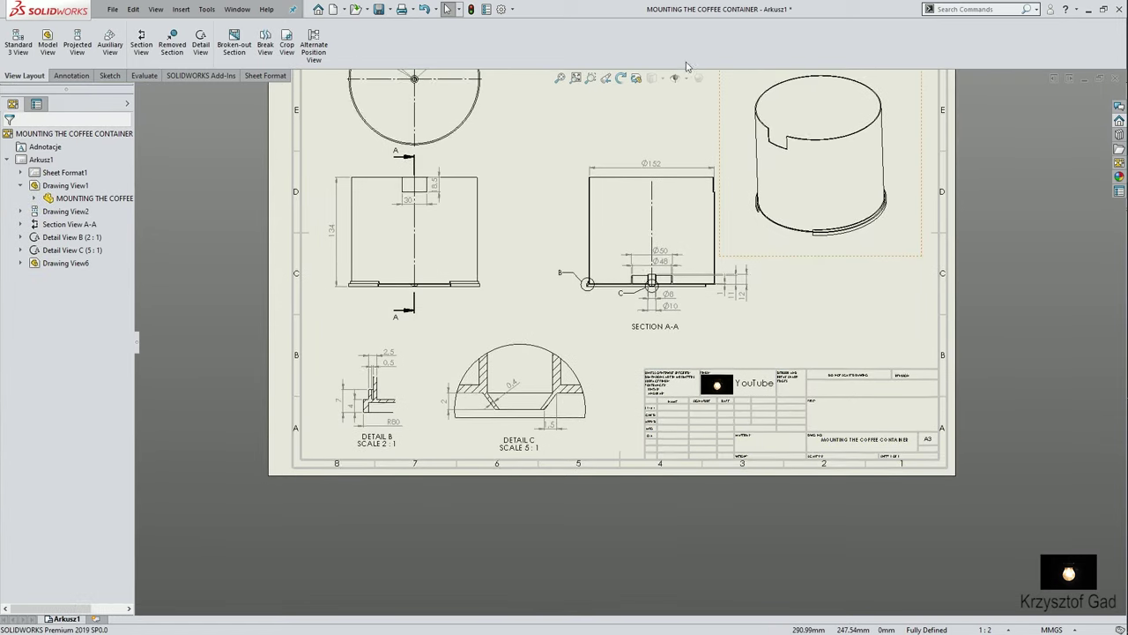
pyautogui.click(570, 82)
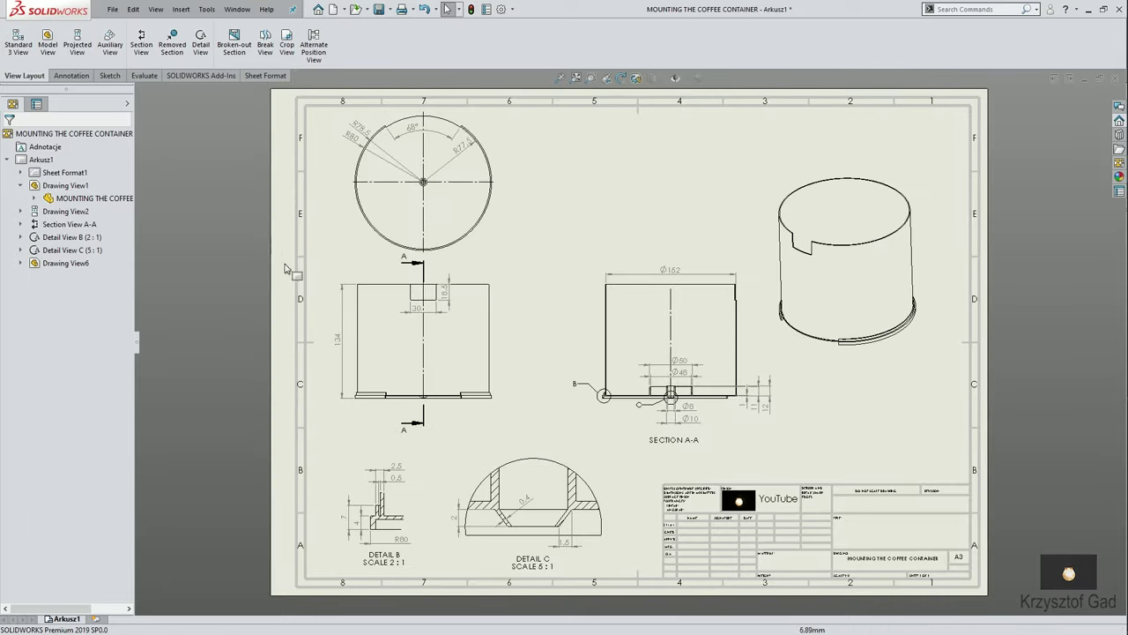